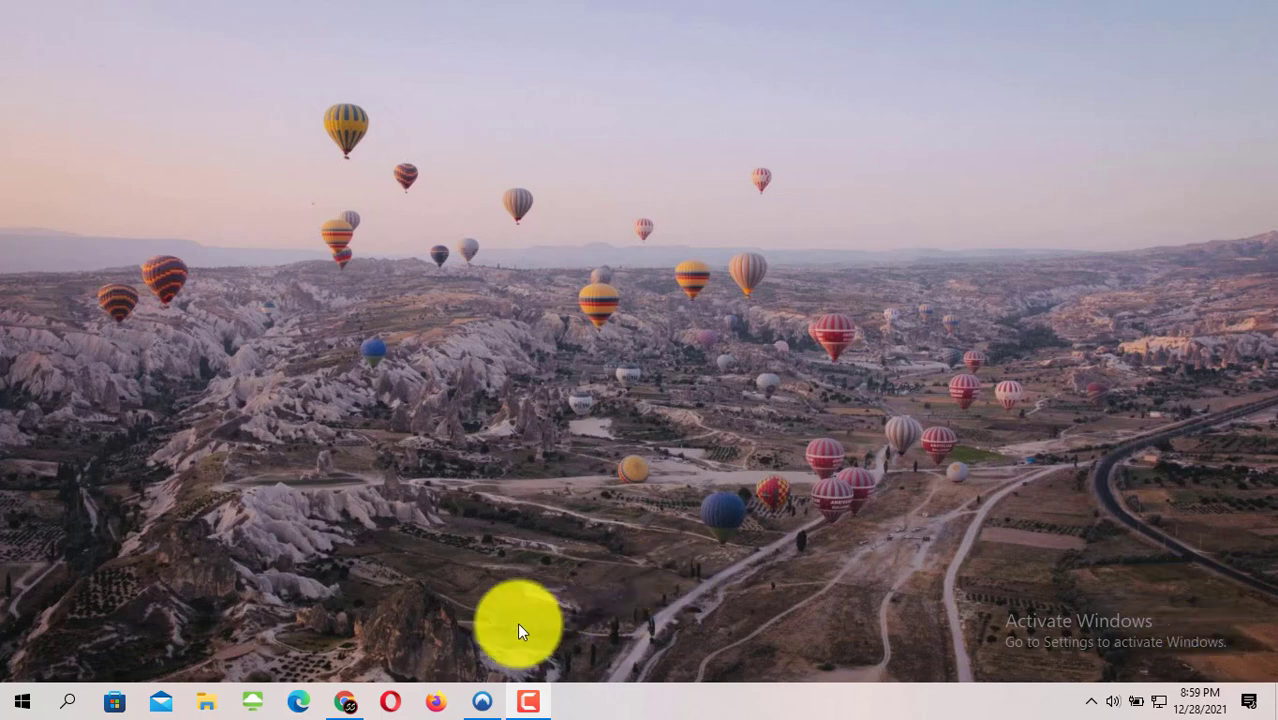
Switch to Chrome, dismiss the Seller Center notice, and look through the Invisible Store storefront and its product listings.
click(340, 697)
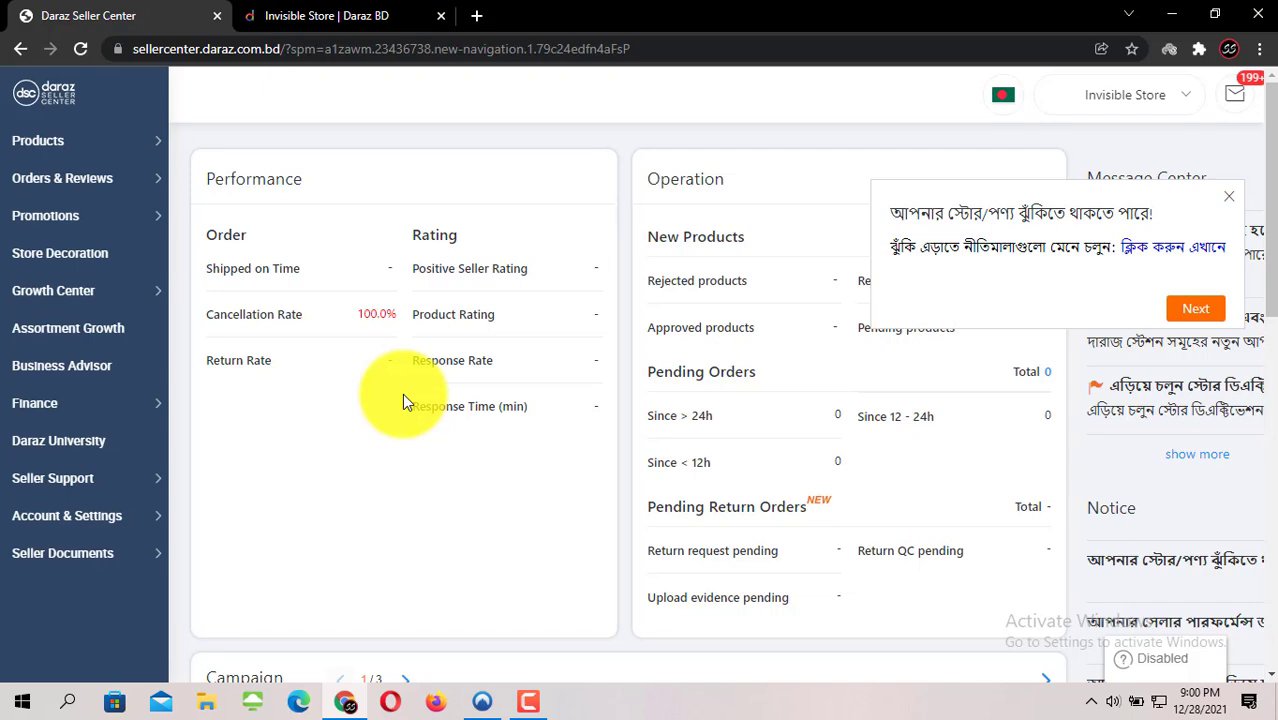
click(1229, 196)
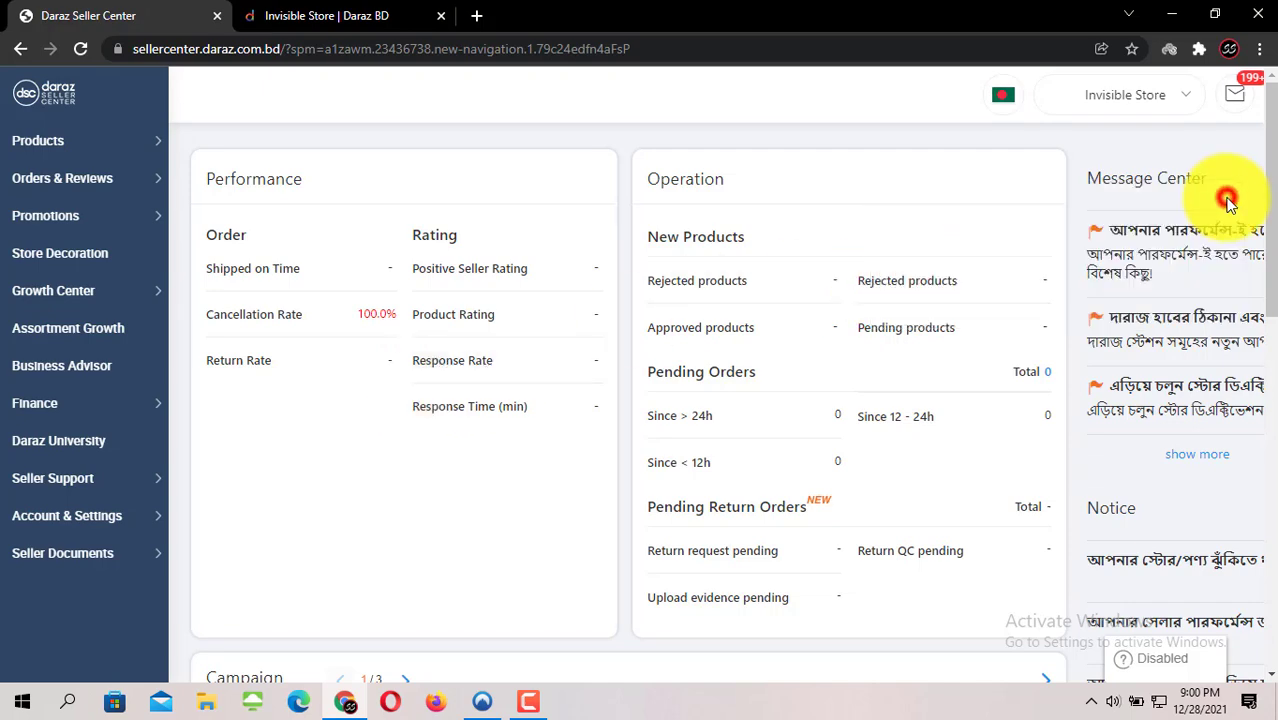
click(343, 12)
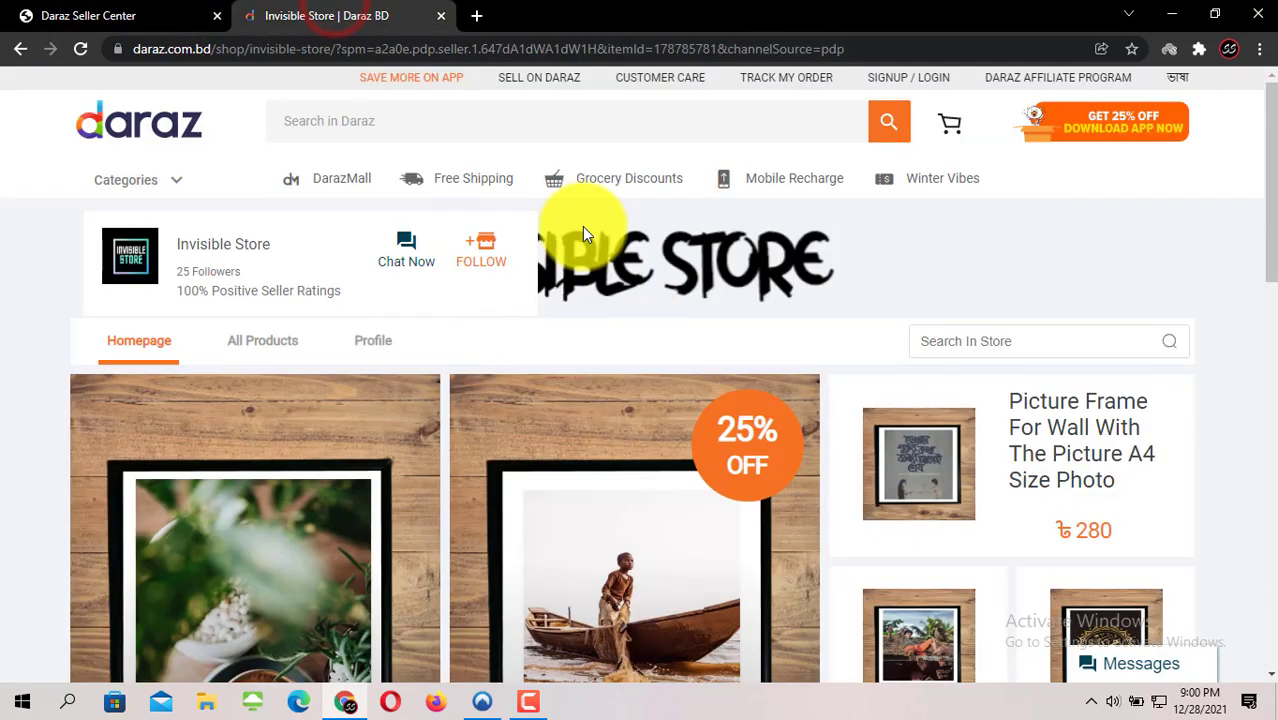
scroll(499, 320, down, 6)
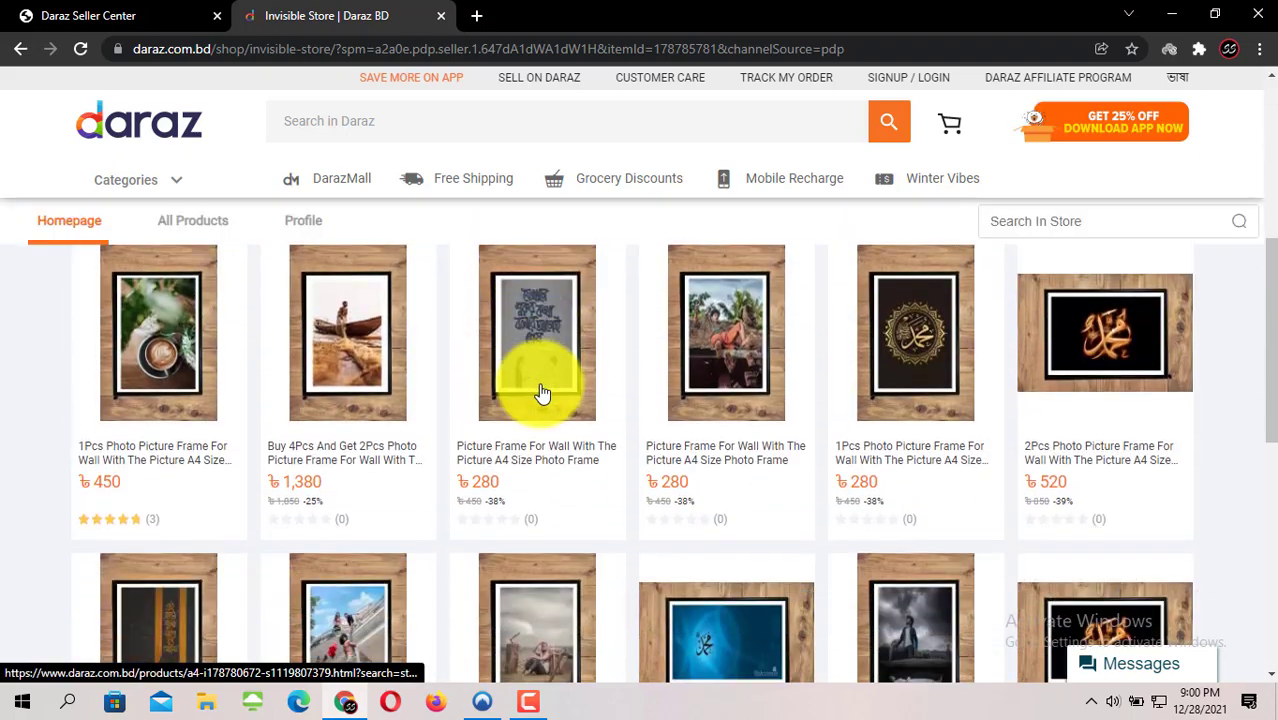
scroll(542, 385, up, 6)
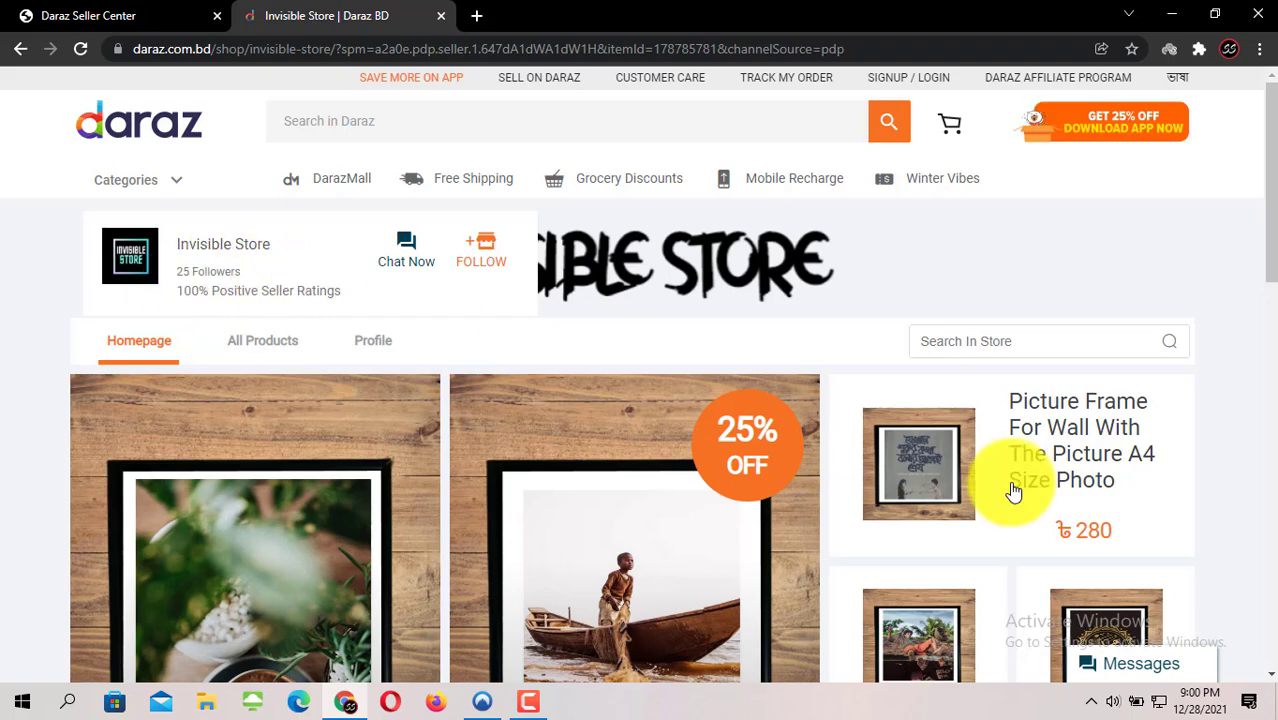
scroll(613, 428, down, 8)
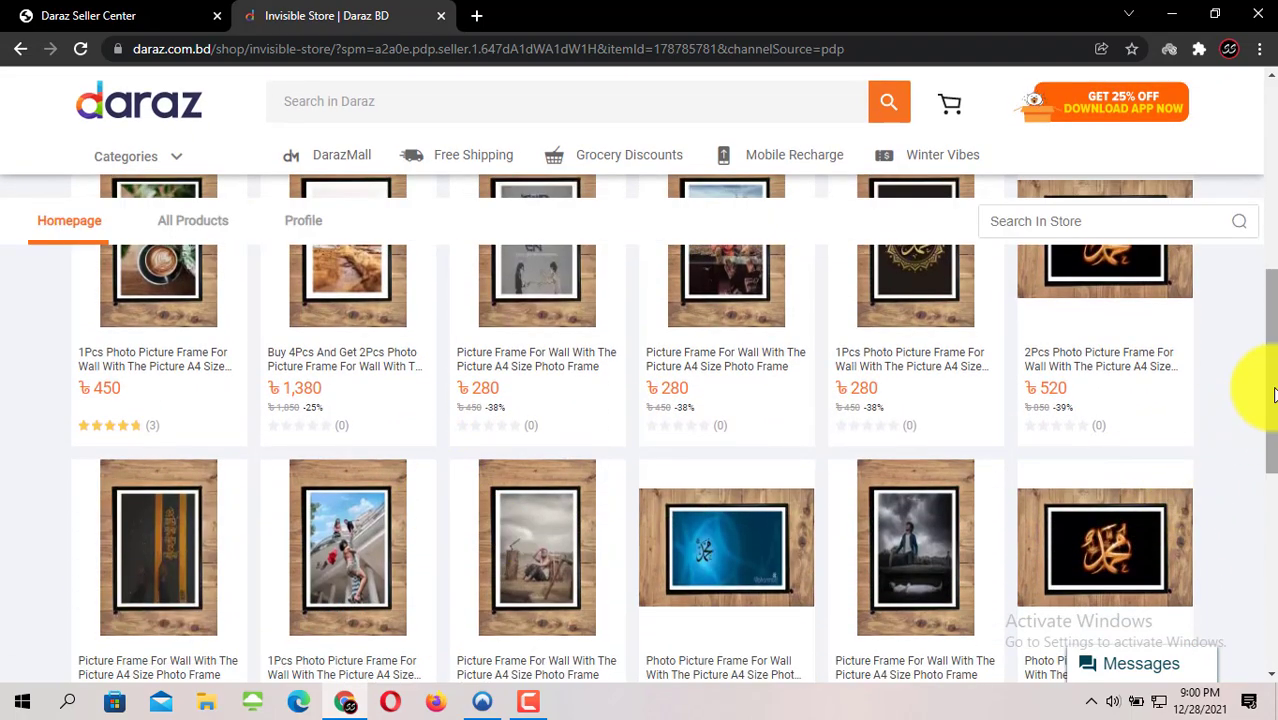
scroll(1230, 463, up, 4)
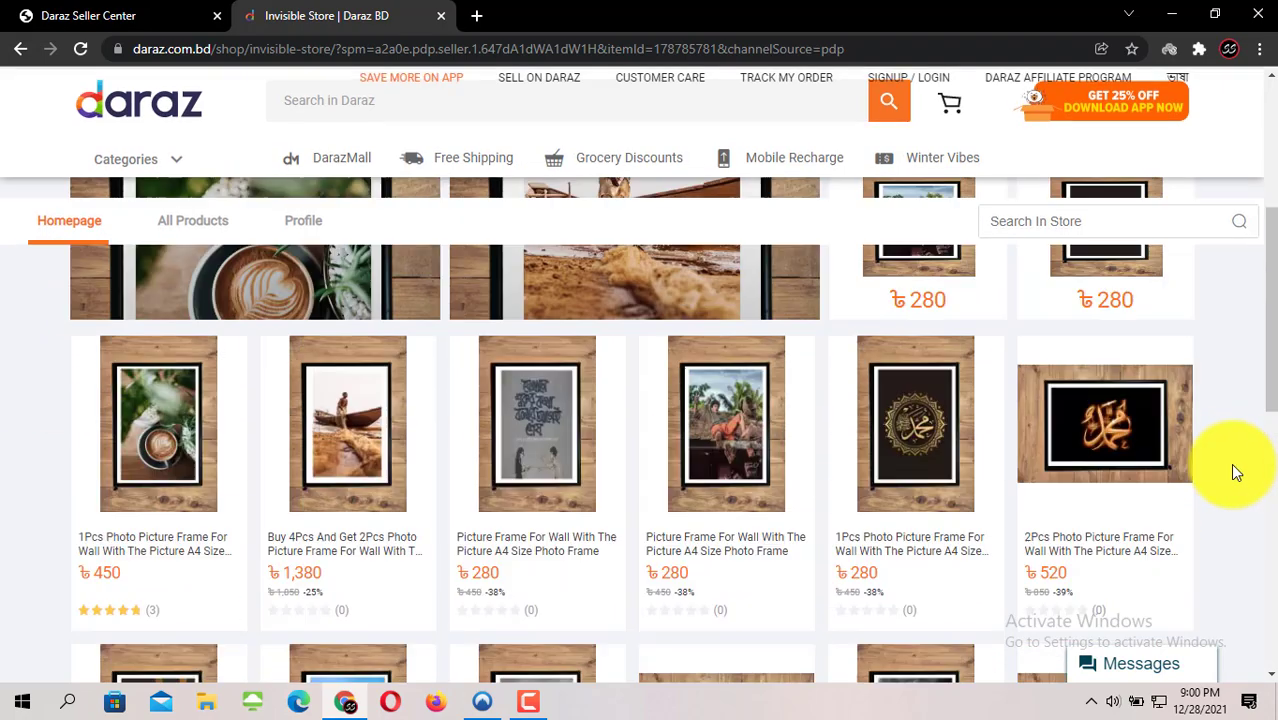
scroll(1125, 457, up, 2)
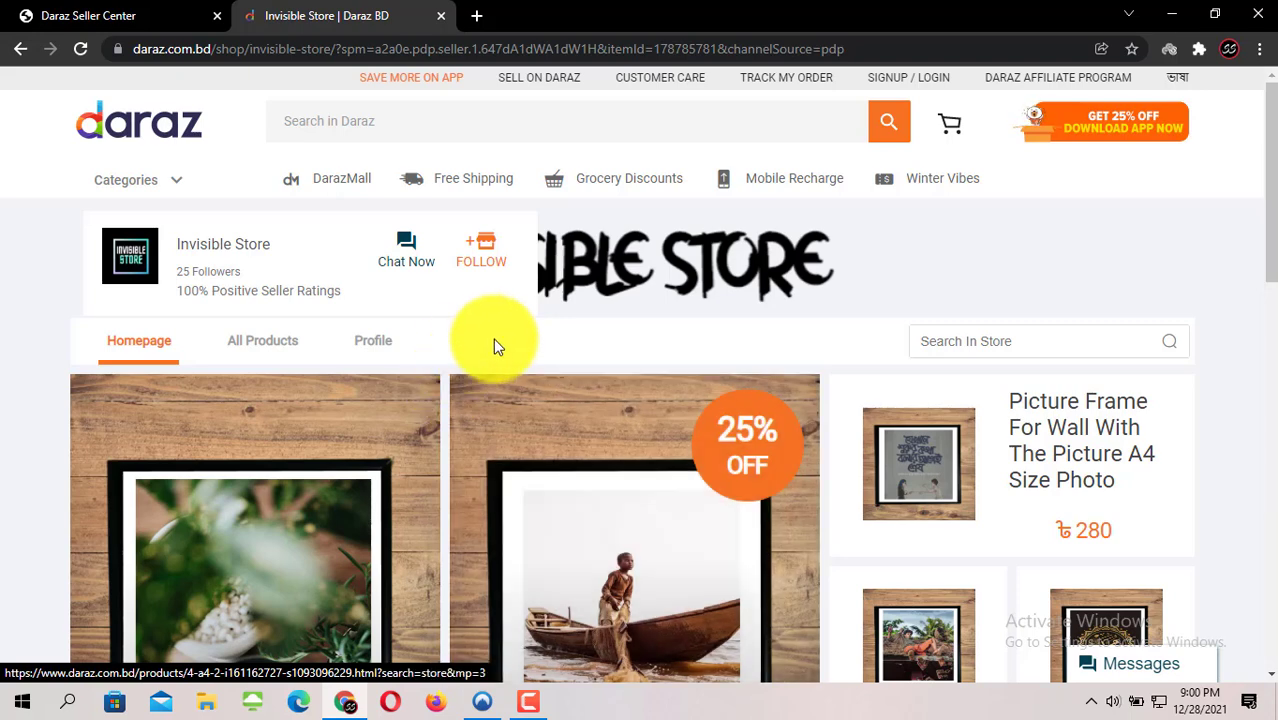
Return to Daraz Seller Center, open the Seller Voucher list, and dismiss the welcome guide and the policy notice.
click(95, 17)
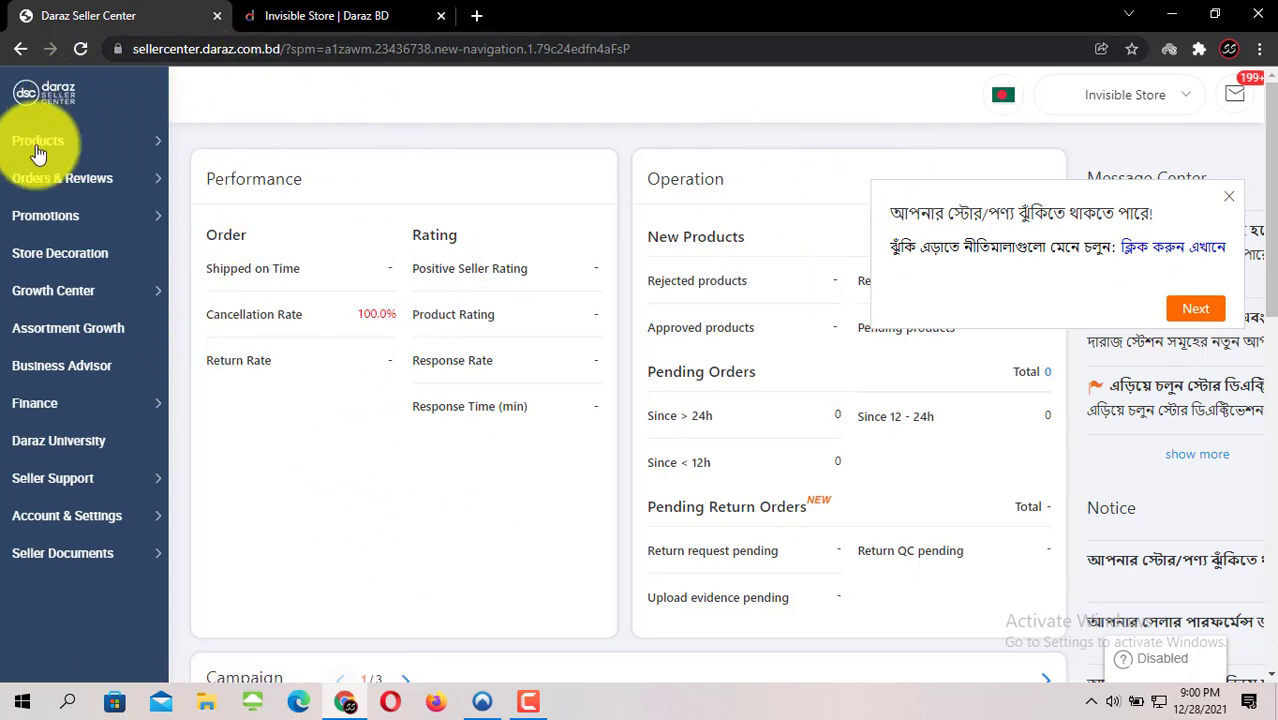
mouse_move(4, 143)
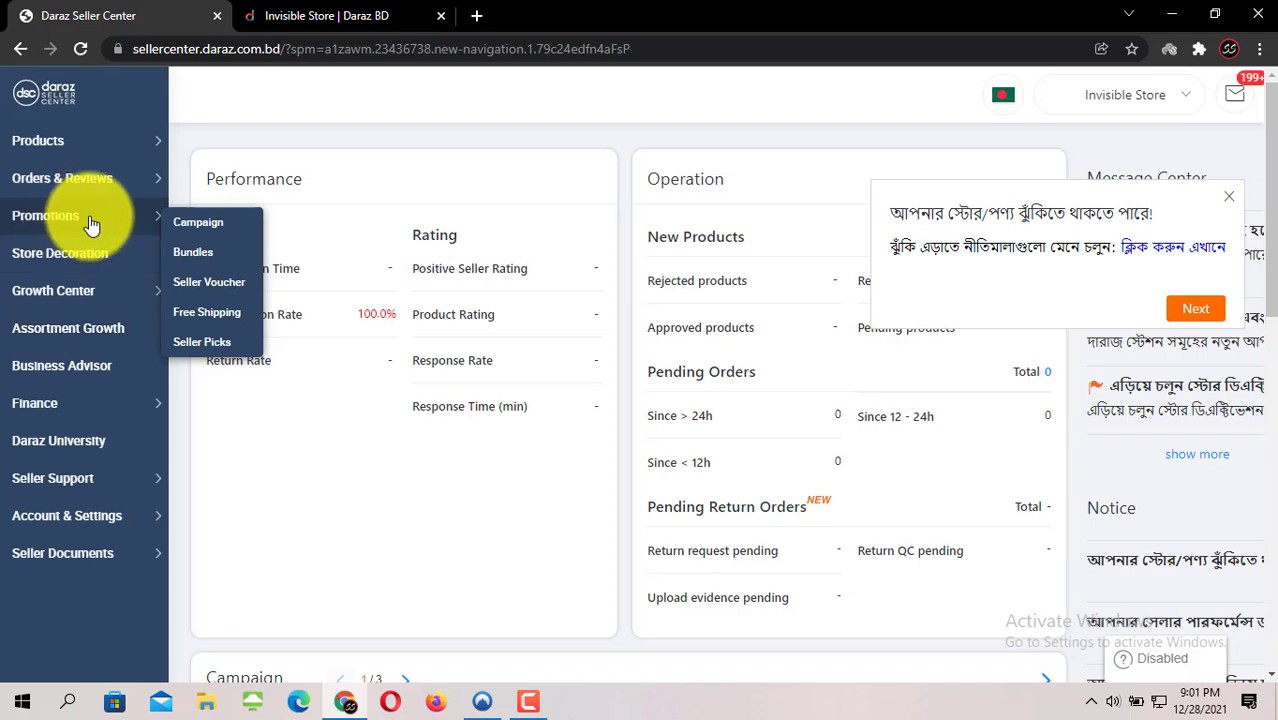
click(218, 289)
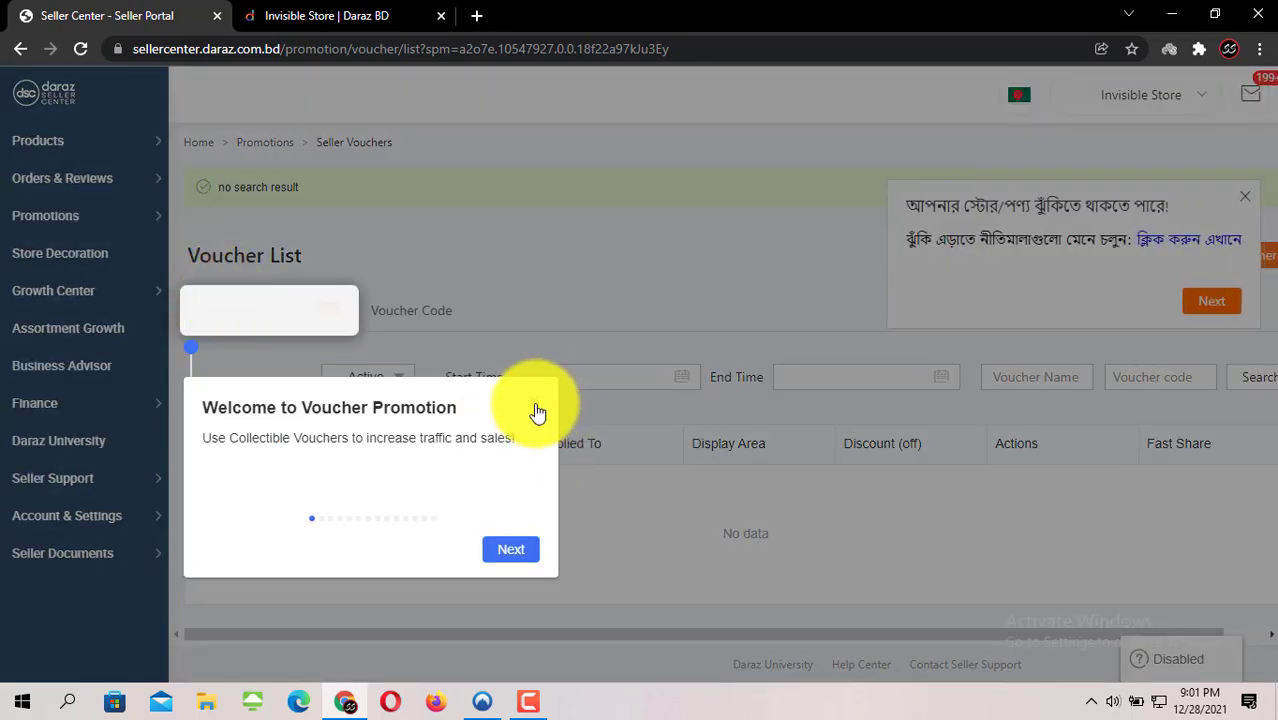
click(536, 406)
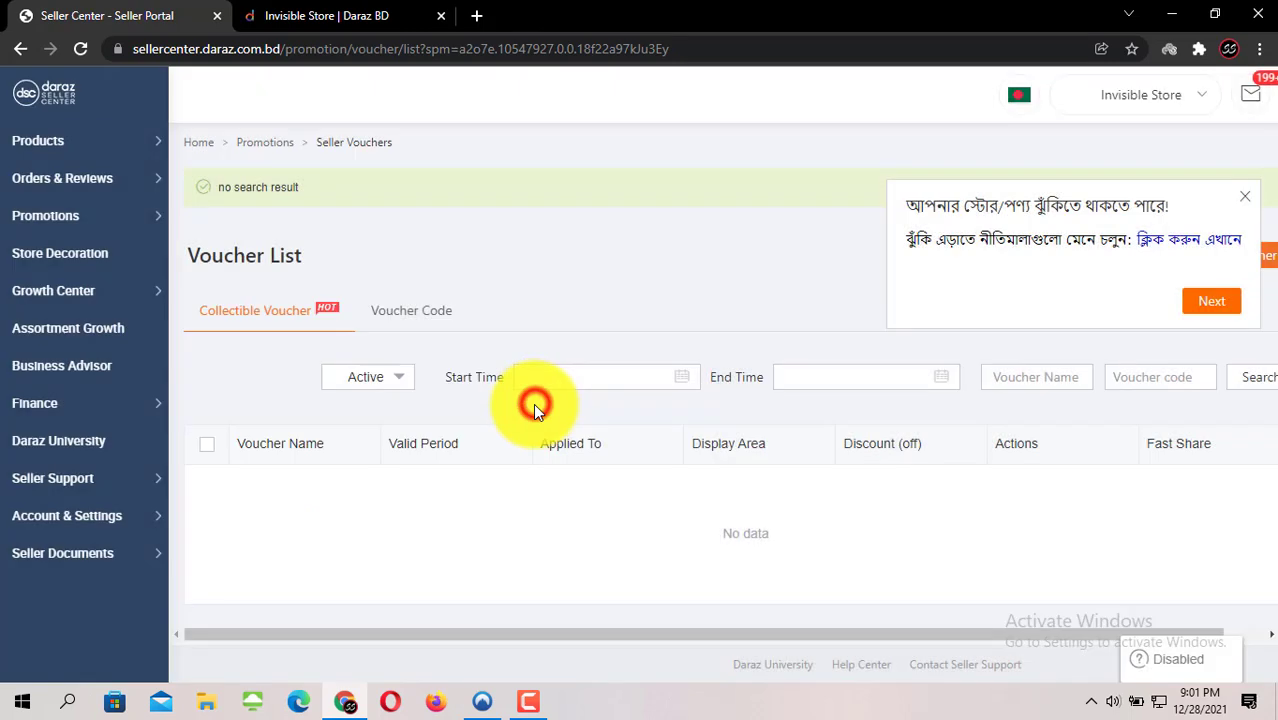
click(1243, 199)
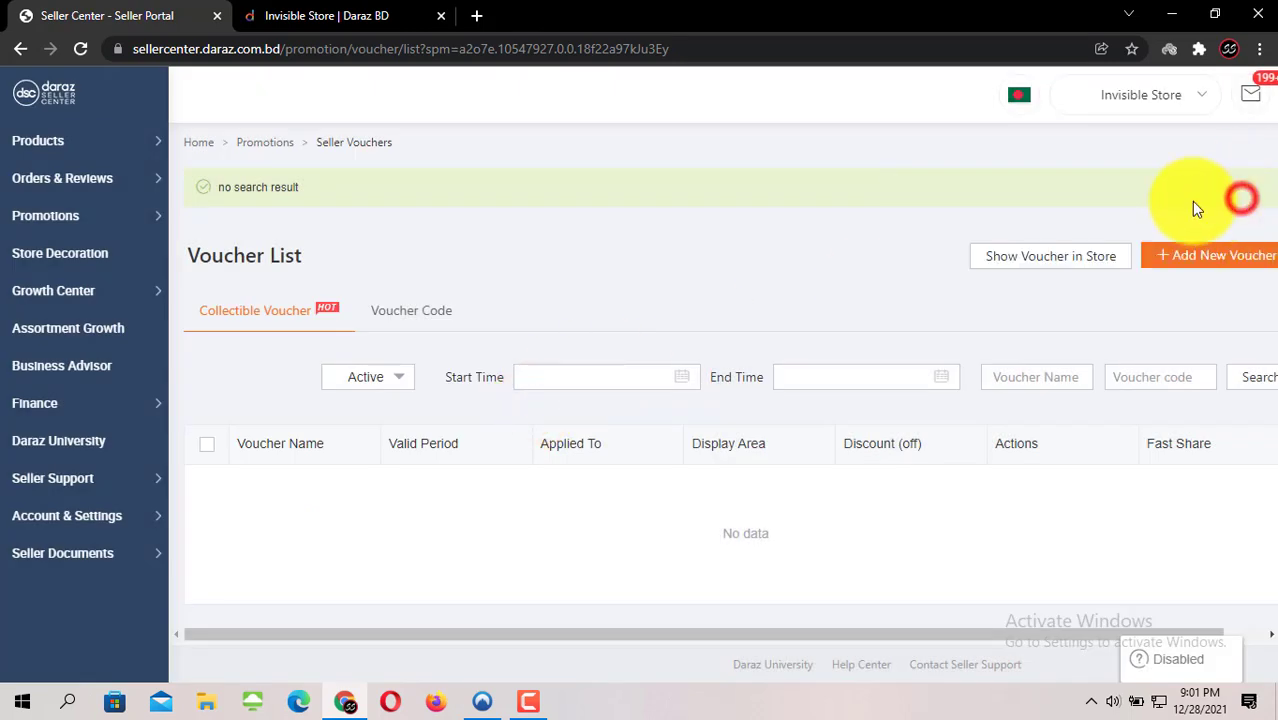
Examine the voucher list page and show its Voucher Code vouchers instead of the collectible ones.
click(440, 275)
click(188, 257)
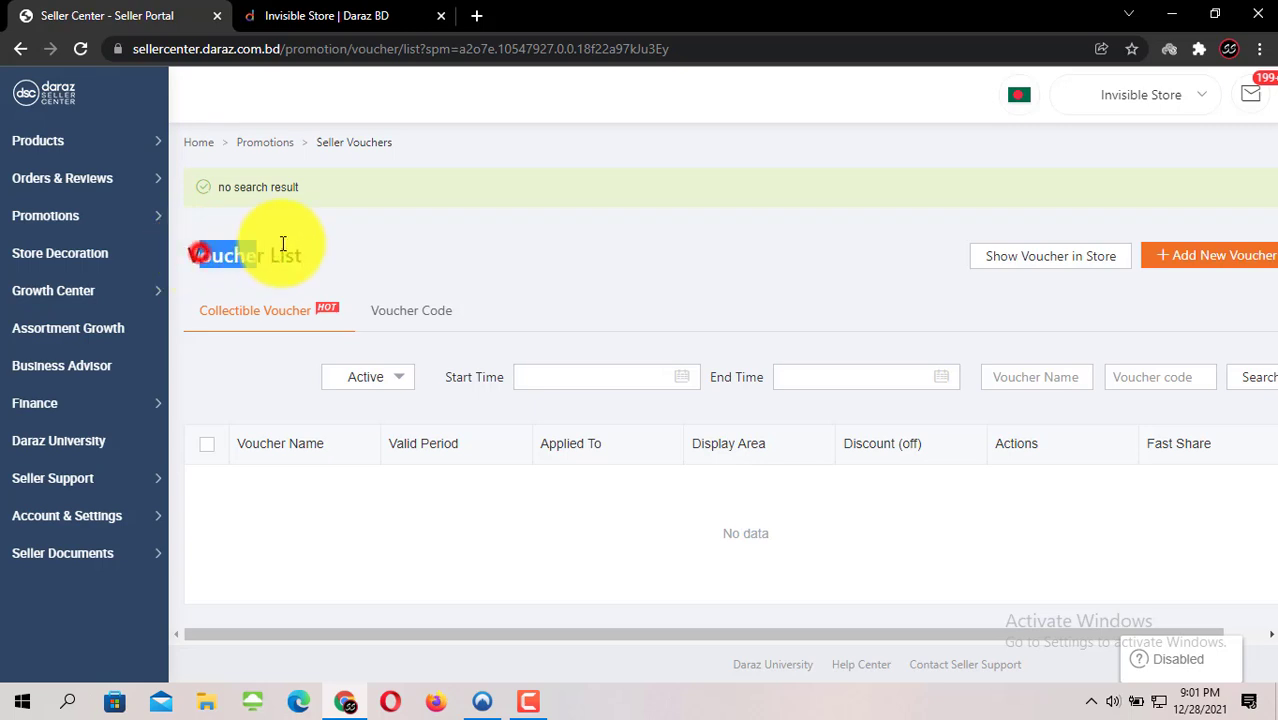
click(305, 248)
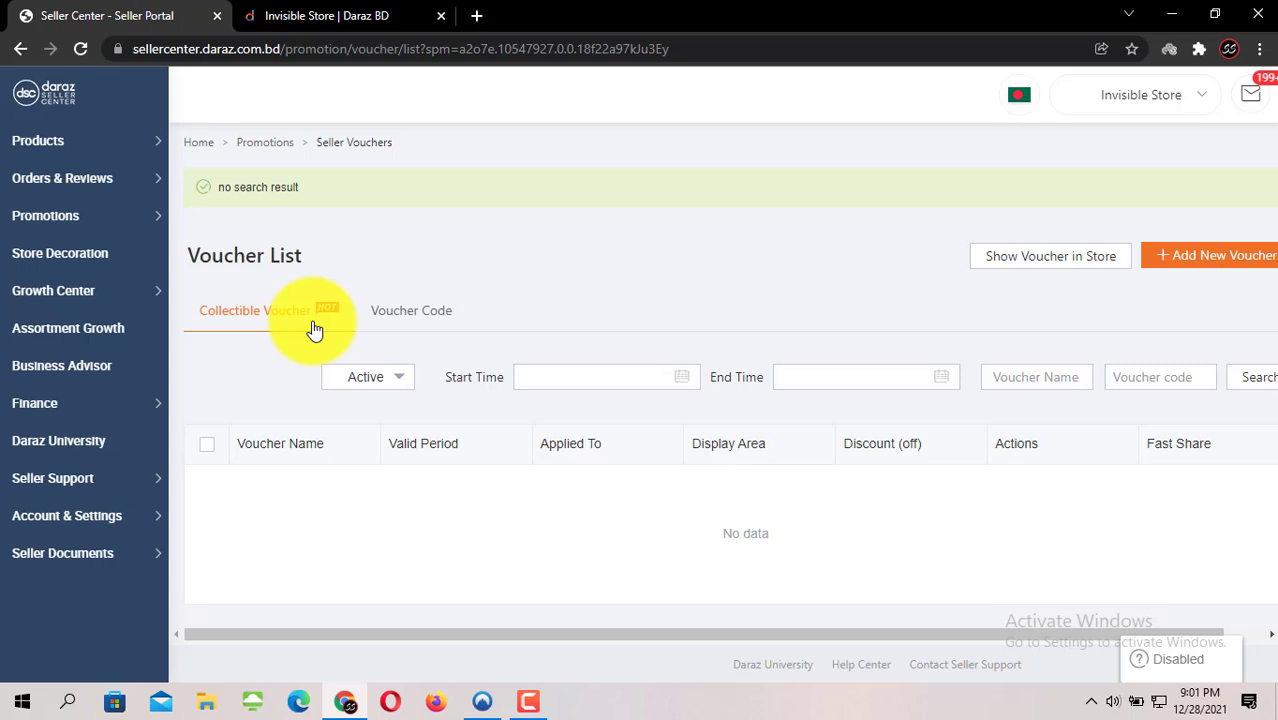
click(411, 313)
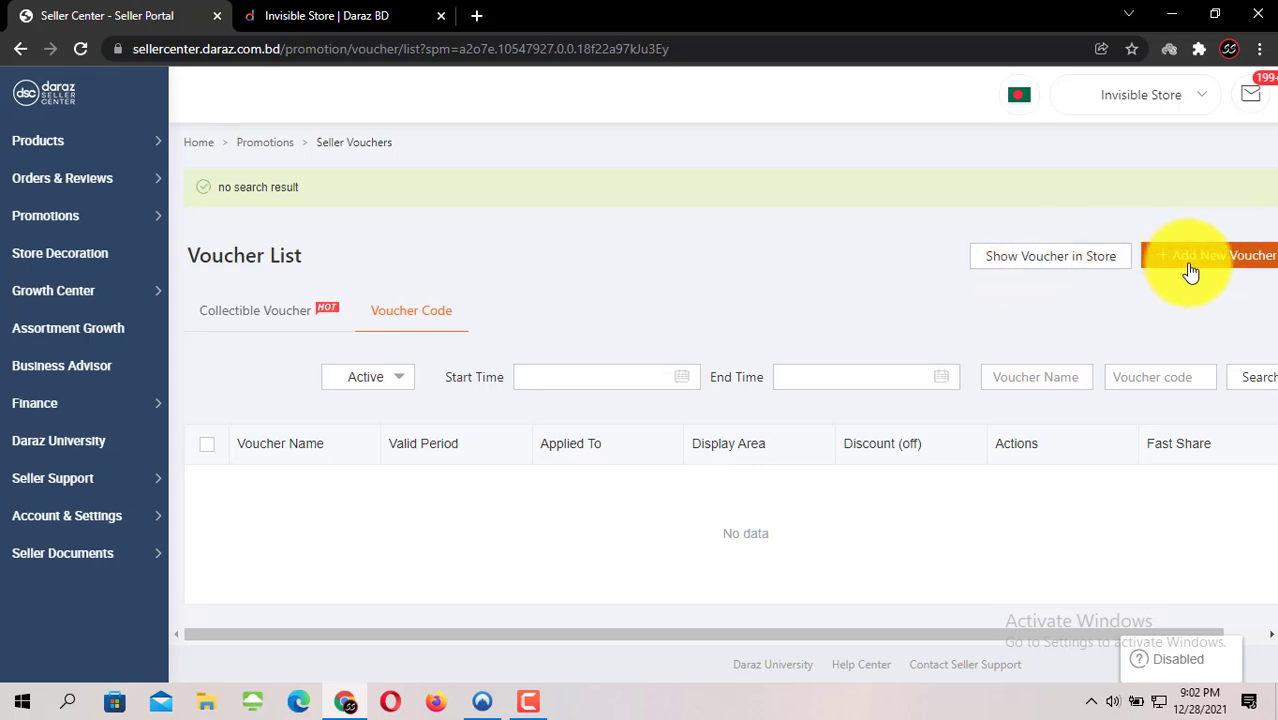
Start a new voucher, dismiss the notice, and look over the detail and settings sections of its form.
click(1240, 262)
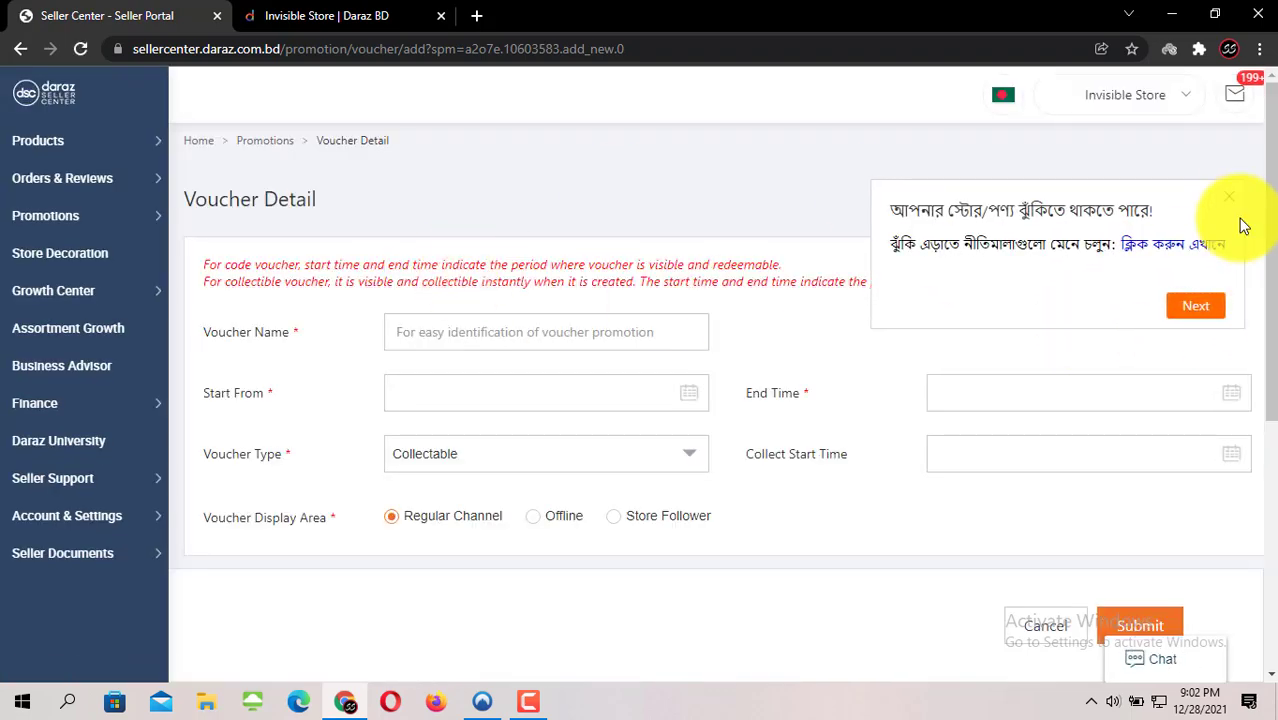
click(1226, 199)
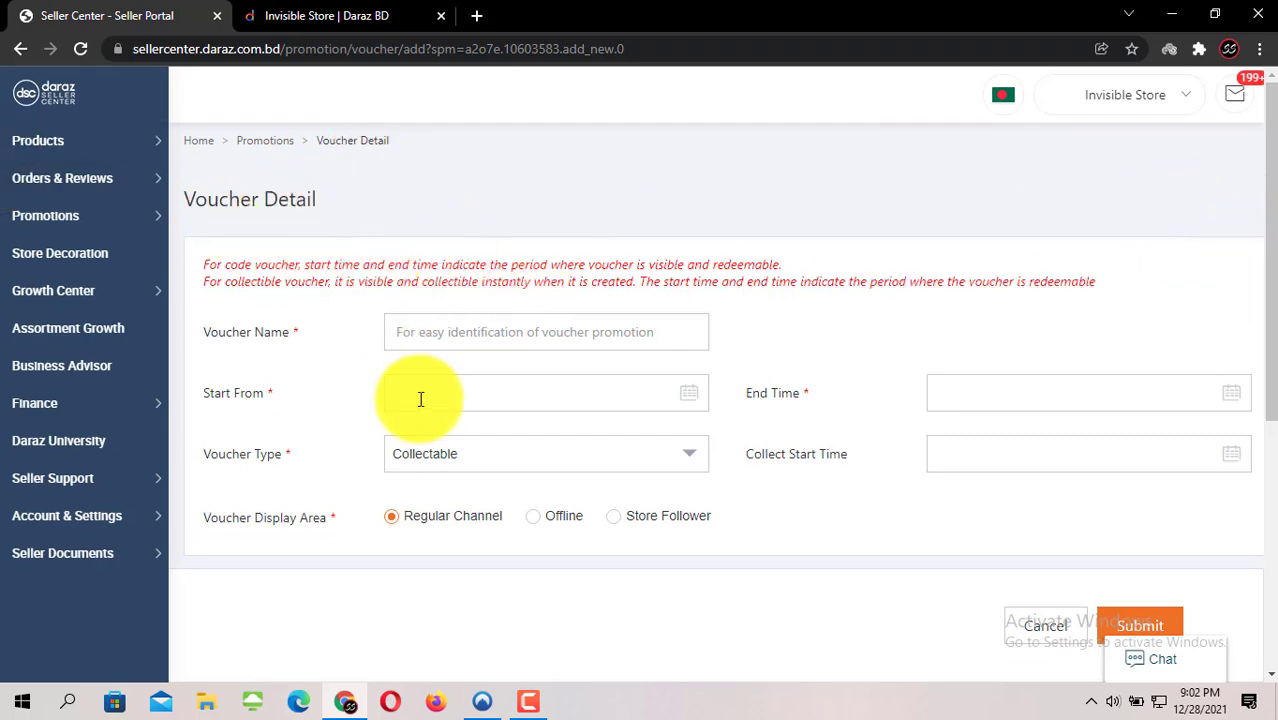
scroll(425, 425, down, 1)
scroll(450, 485, down, 4)
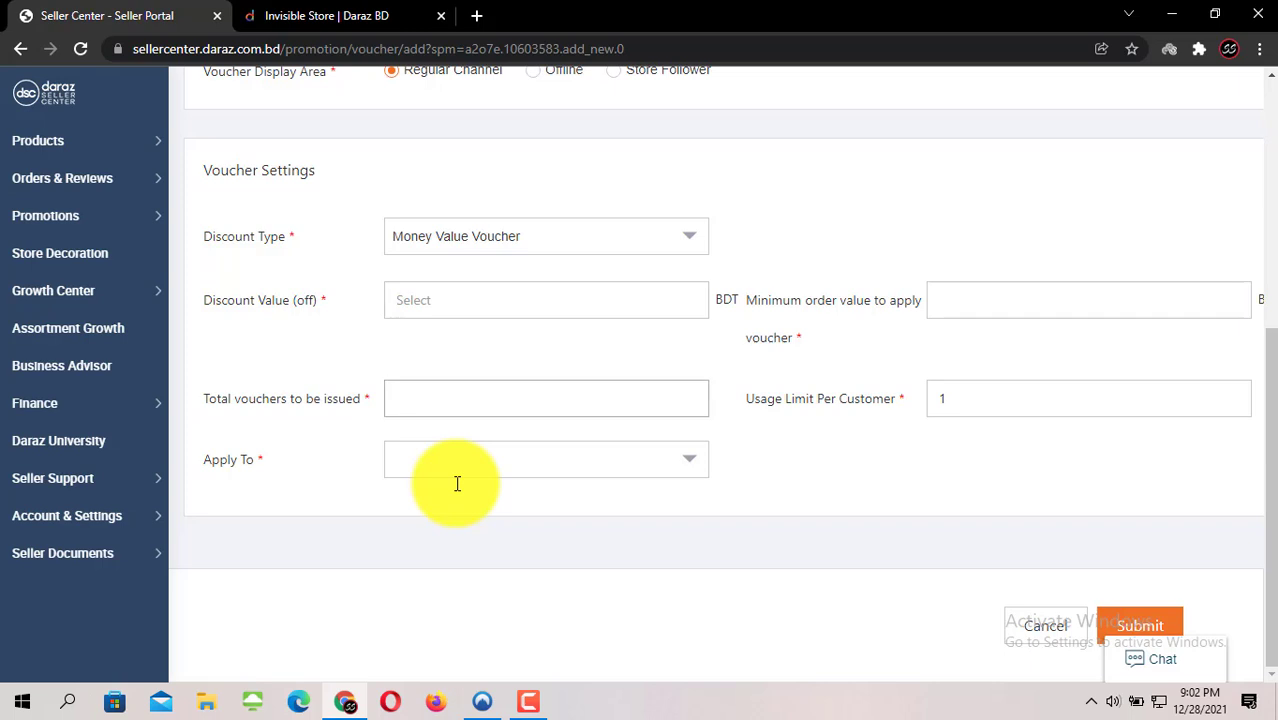
scroll(457, 484, up, 4)
scroll(457, 484, up, 1)
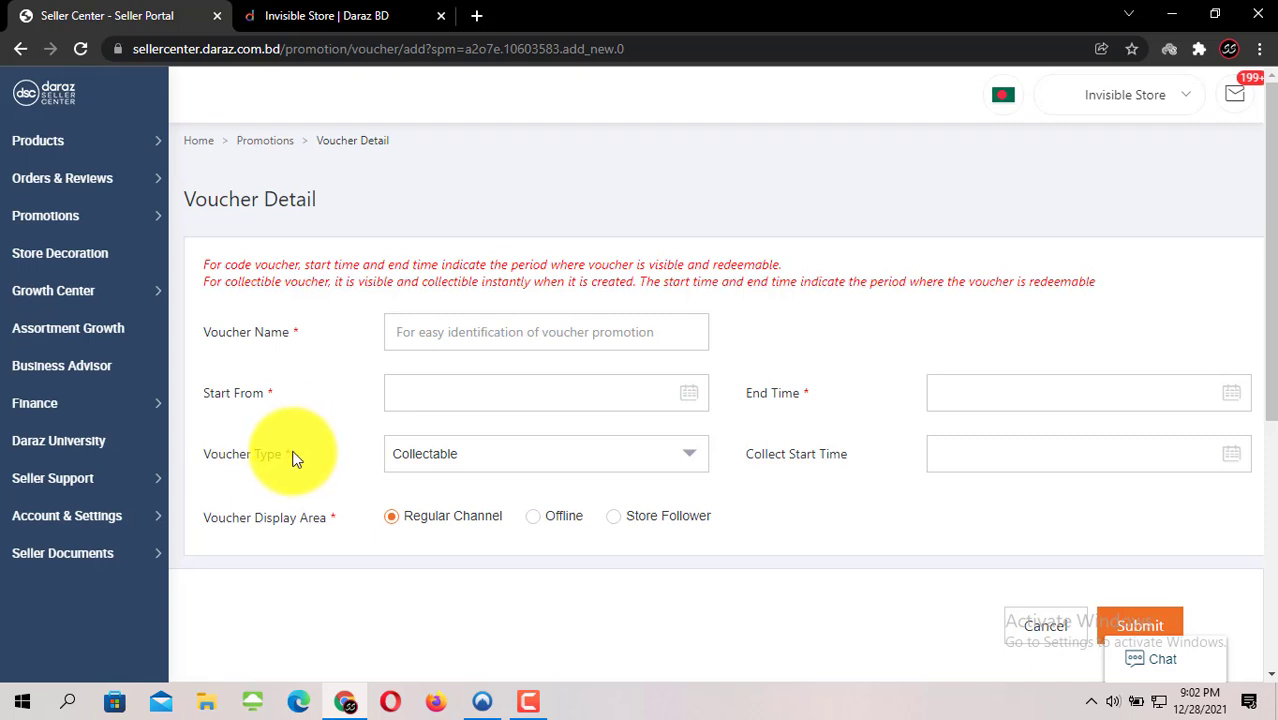
Examine the Voucher Type choices, keeping Collectable selected, and the Collect Start Time field that belongs to it.
drag(288, 453, 200, 470)
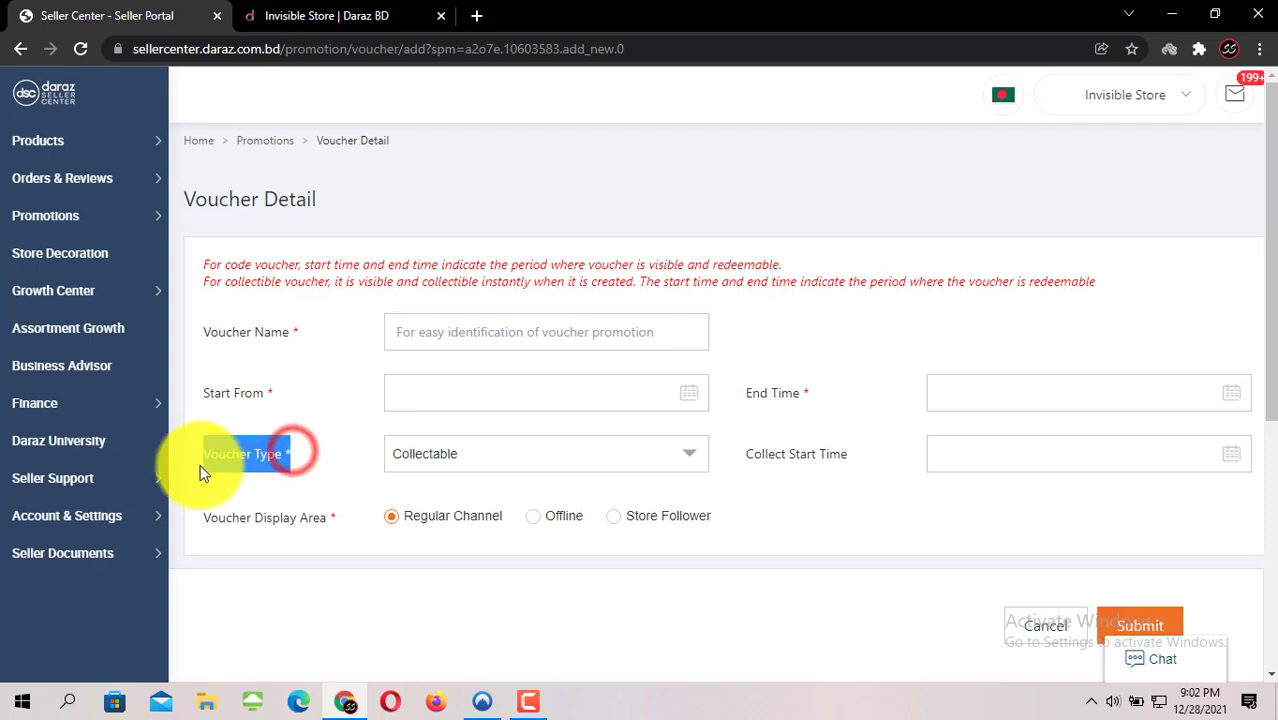
click(482, 456)
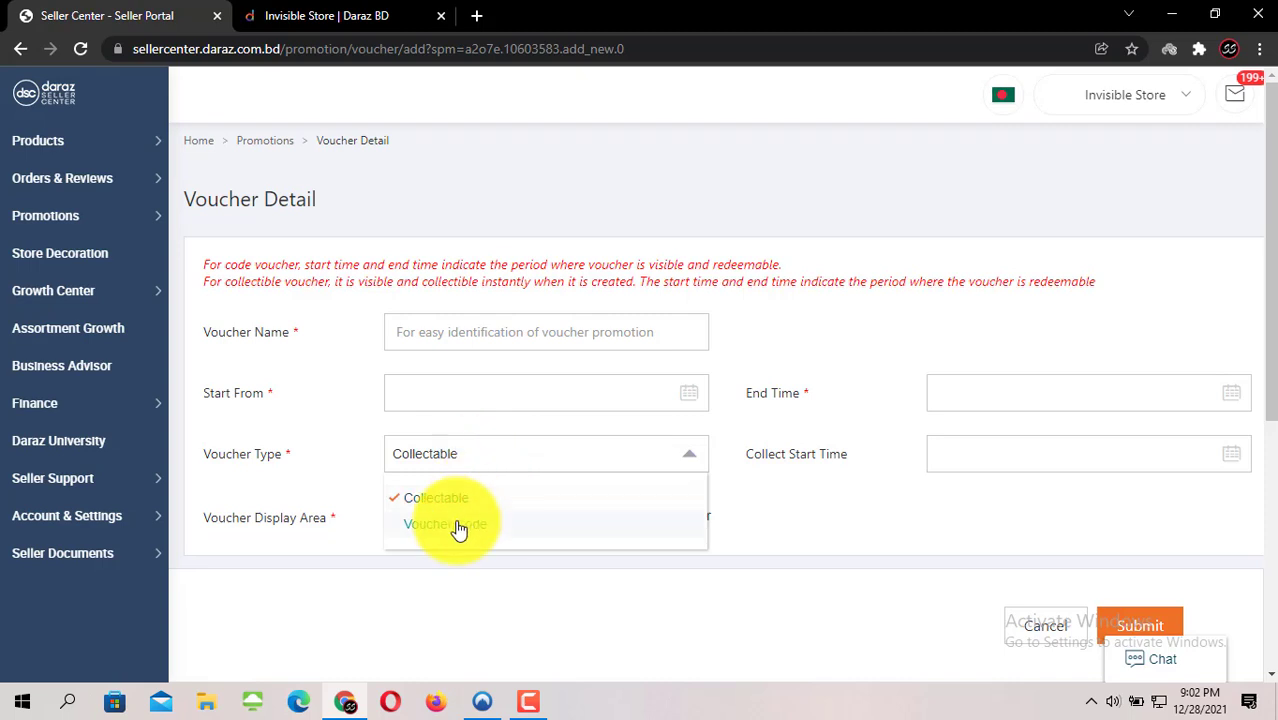
click(341, 458)
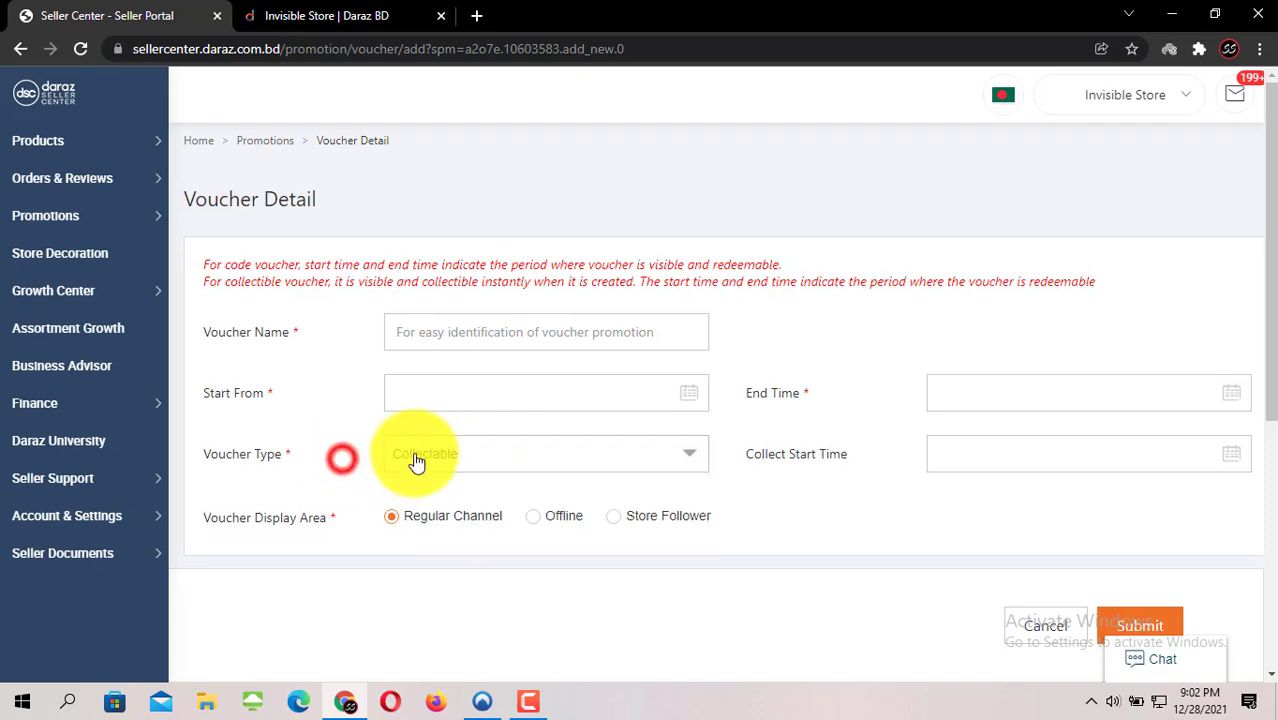
click(477, 463)
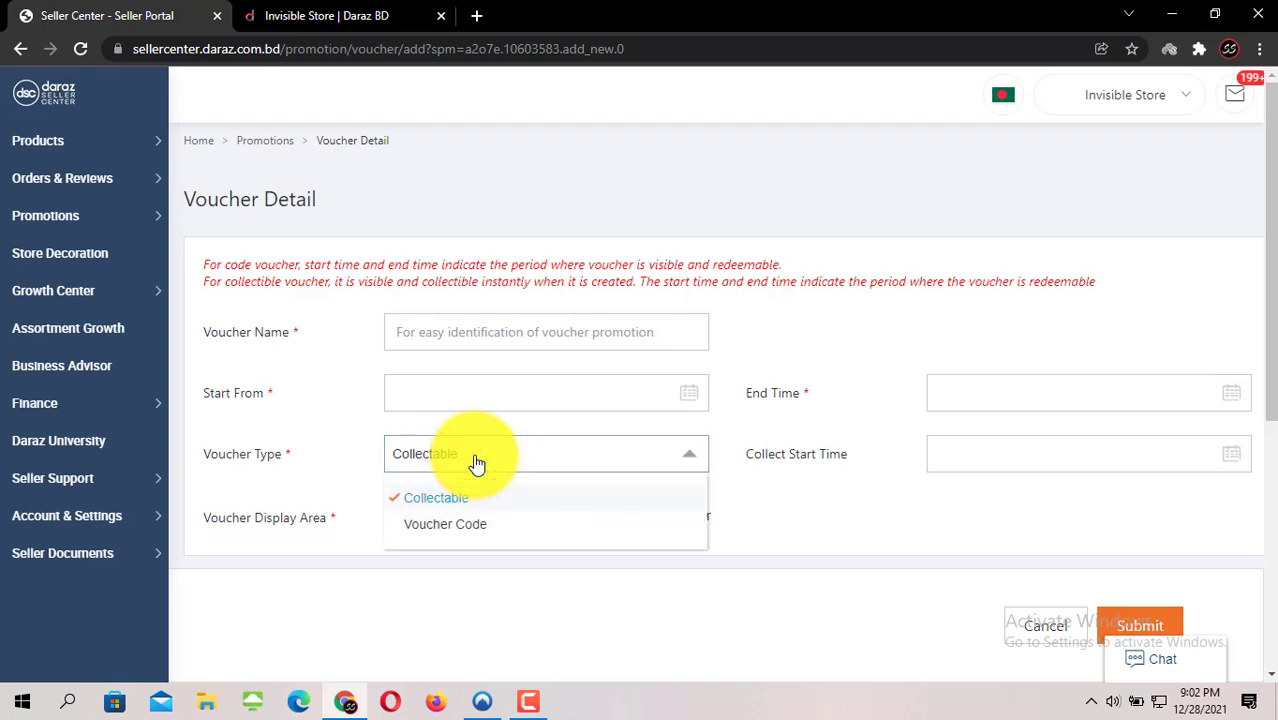
click(456, 497)
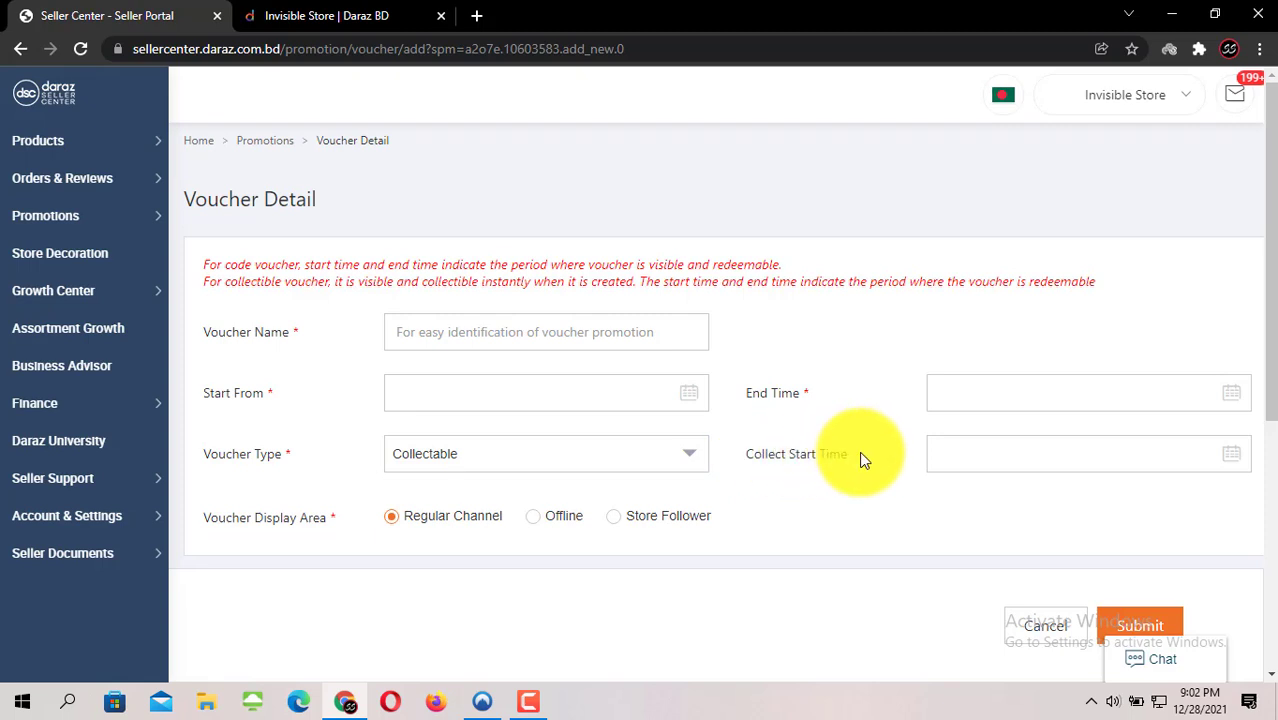
drag(851, 456, 736, 465)
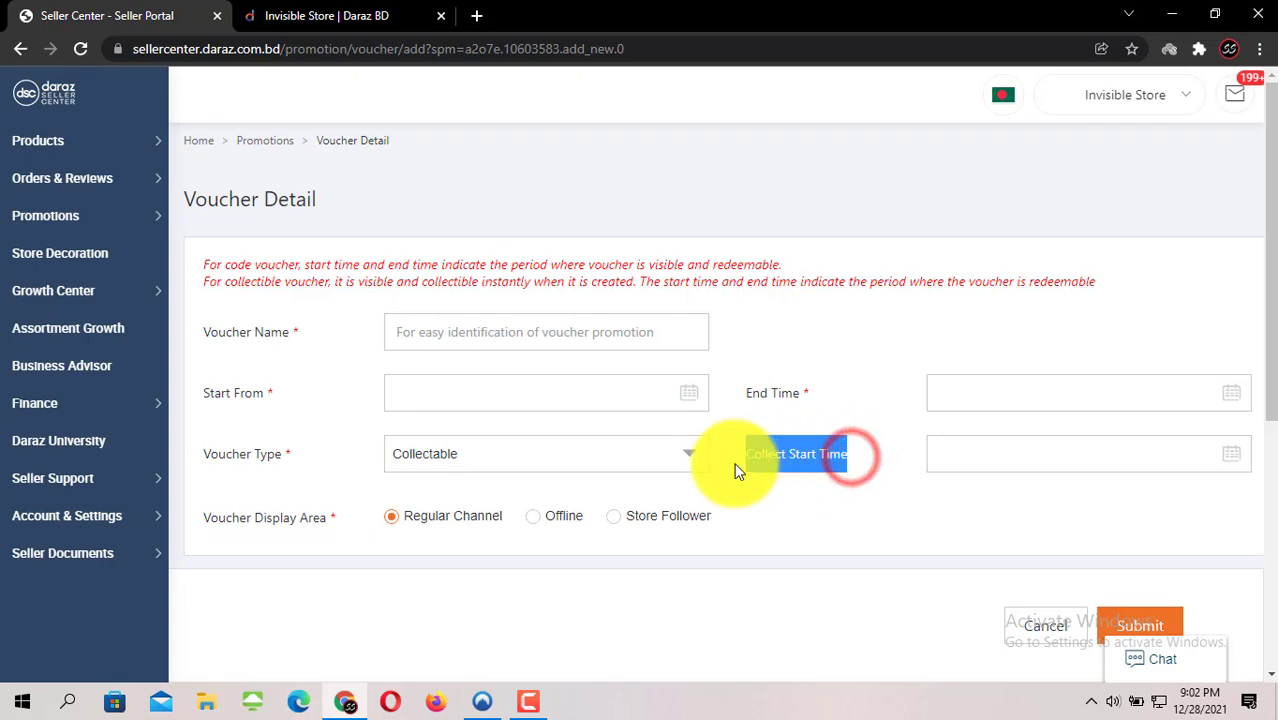
click(770, 494)
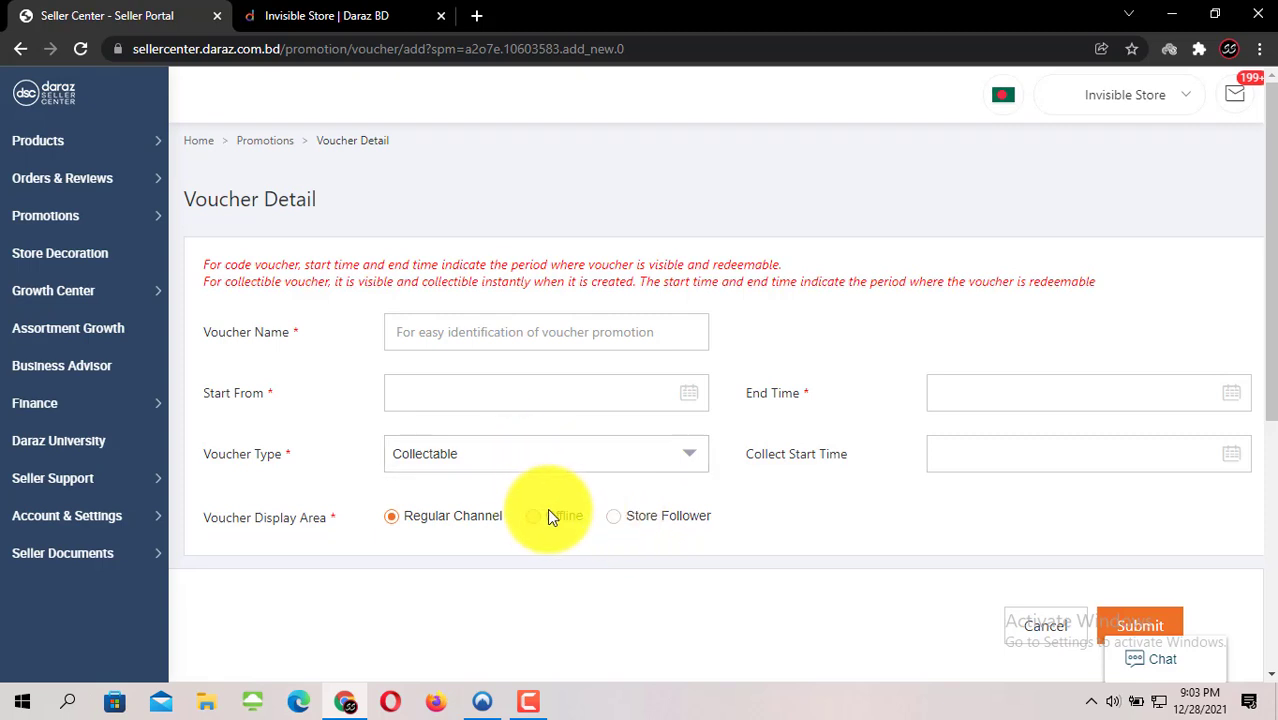
Set the voucher type to Voucher Code and dismiss the policy notice.
click(510, 460)
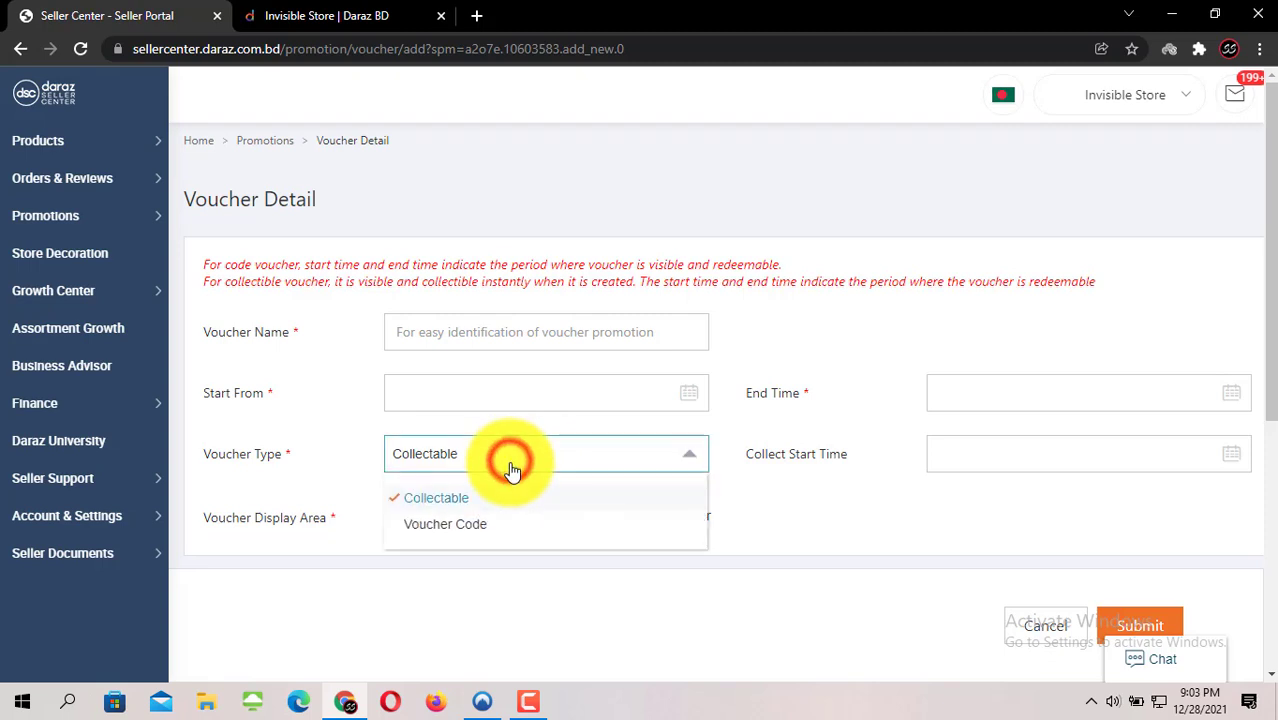
click(453, 528)
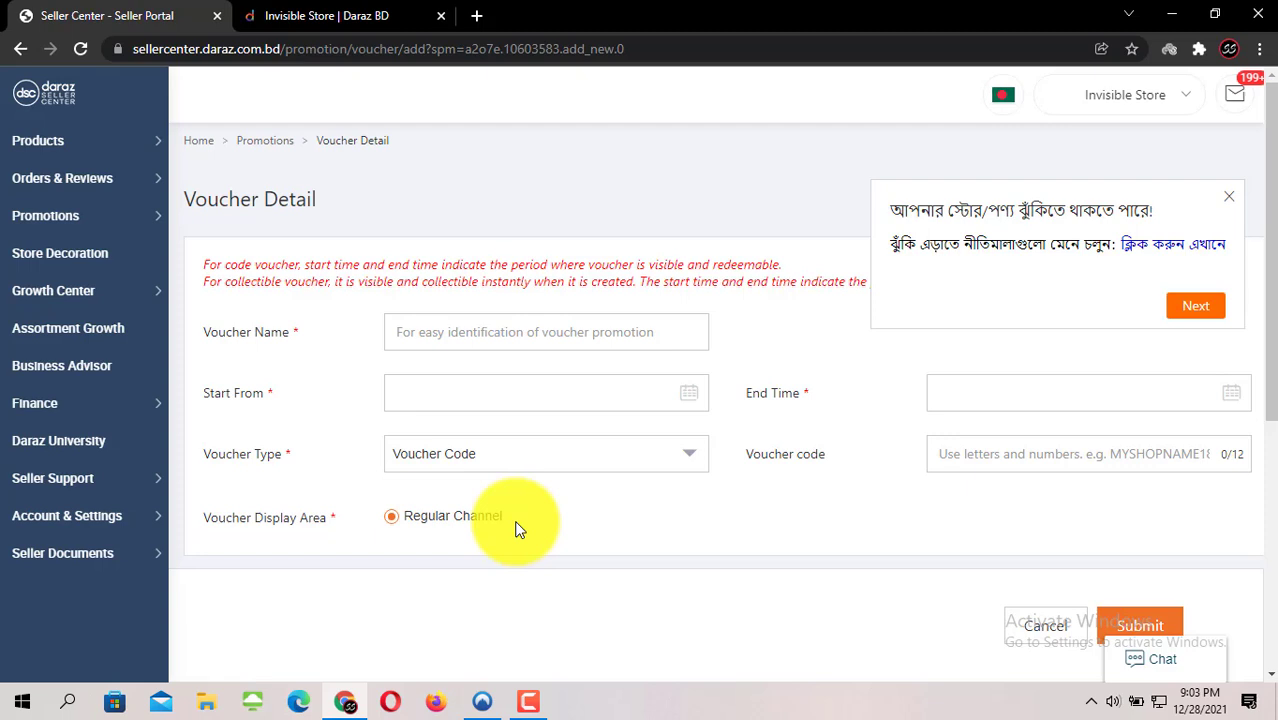
click(1234, 193)
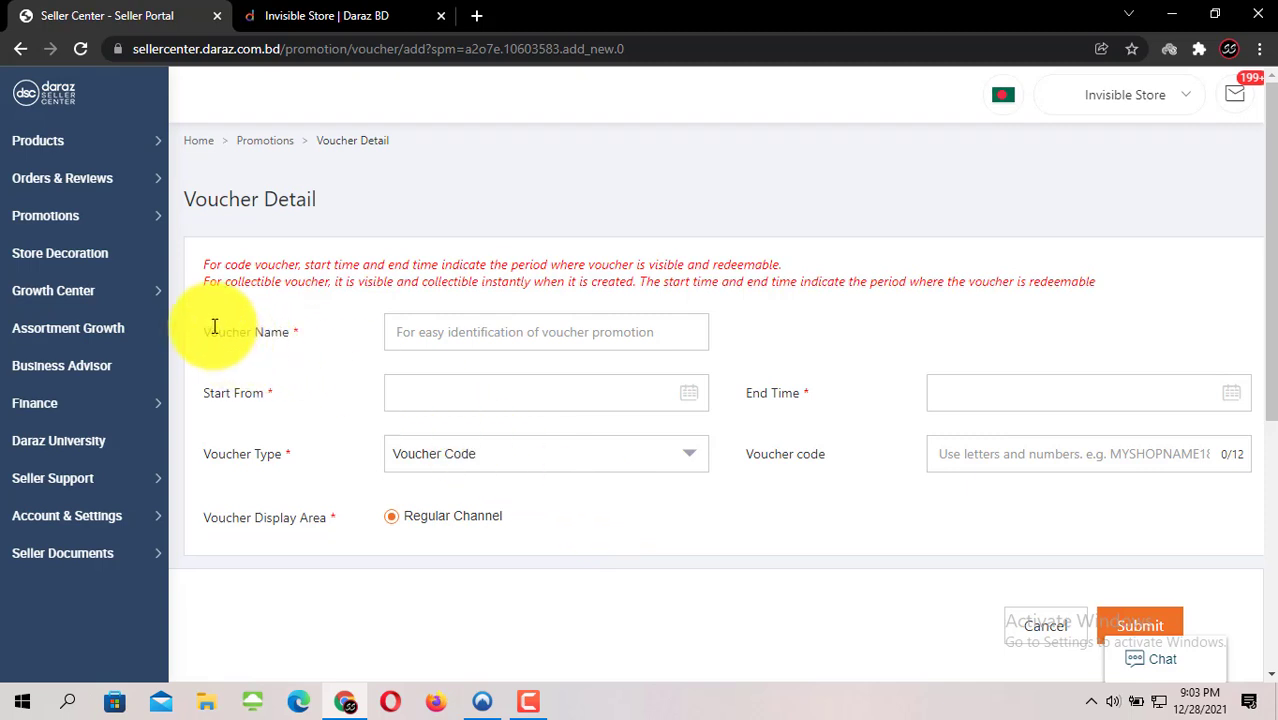
Name the voucher "invisible100".
drag(207, 330, 377, 322)
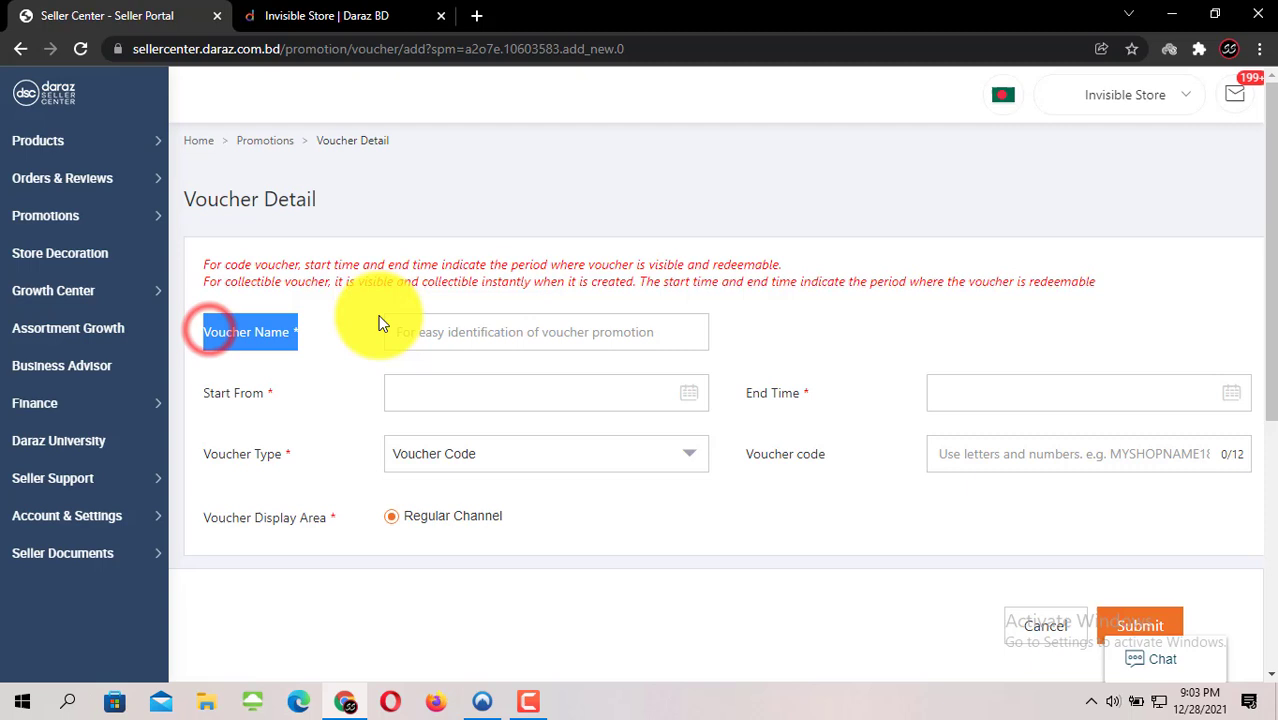
click(443, 327)
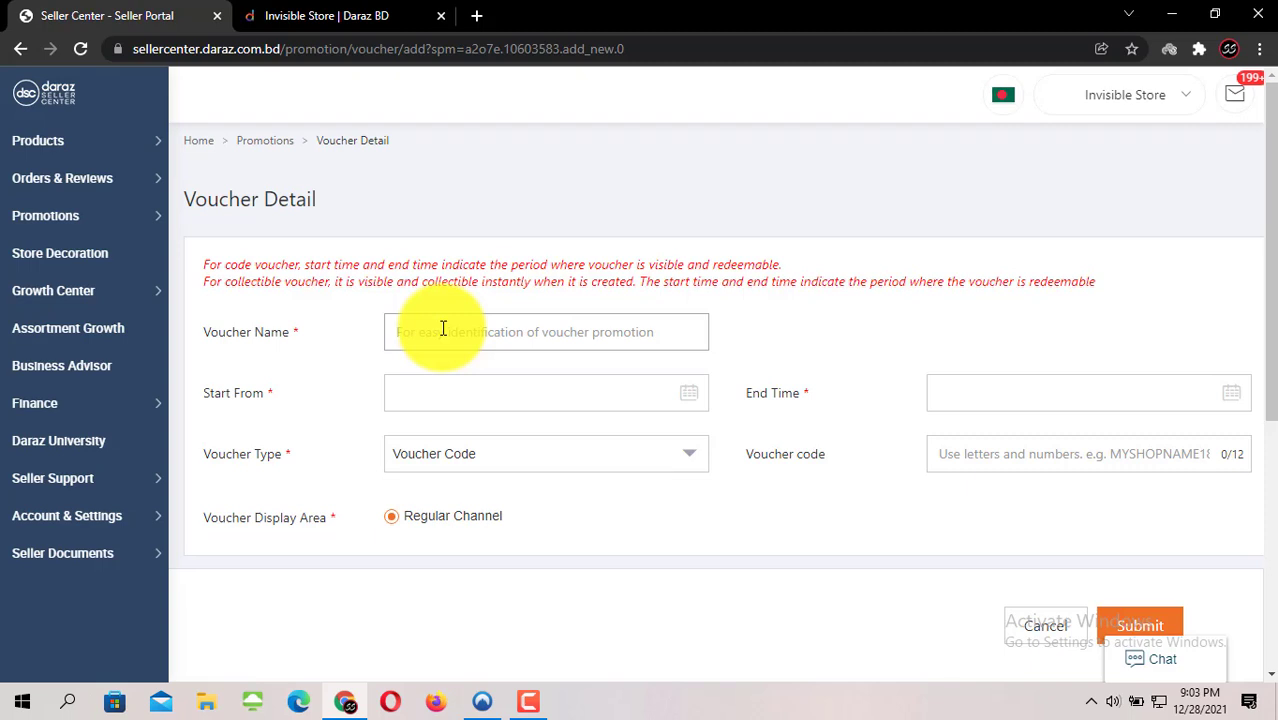
text(Invisible100)
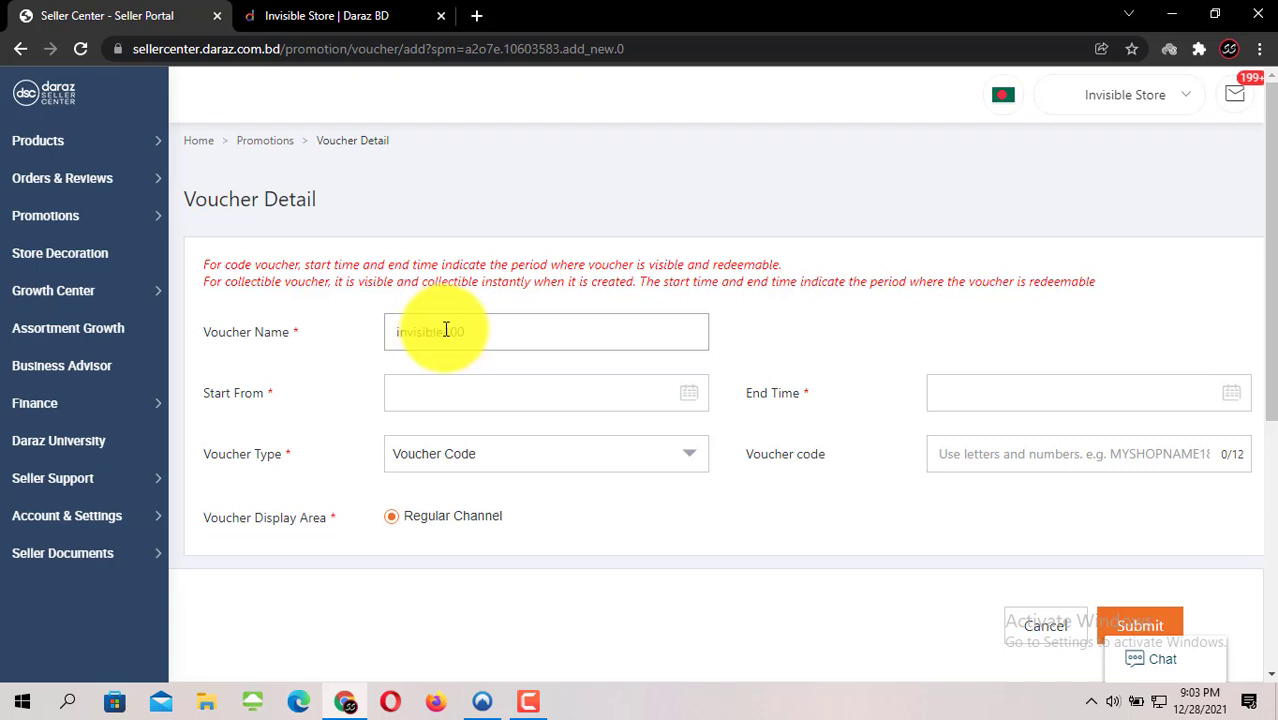
click(432, 357)
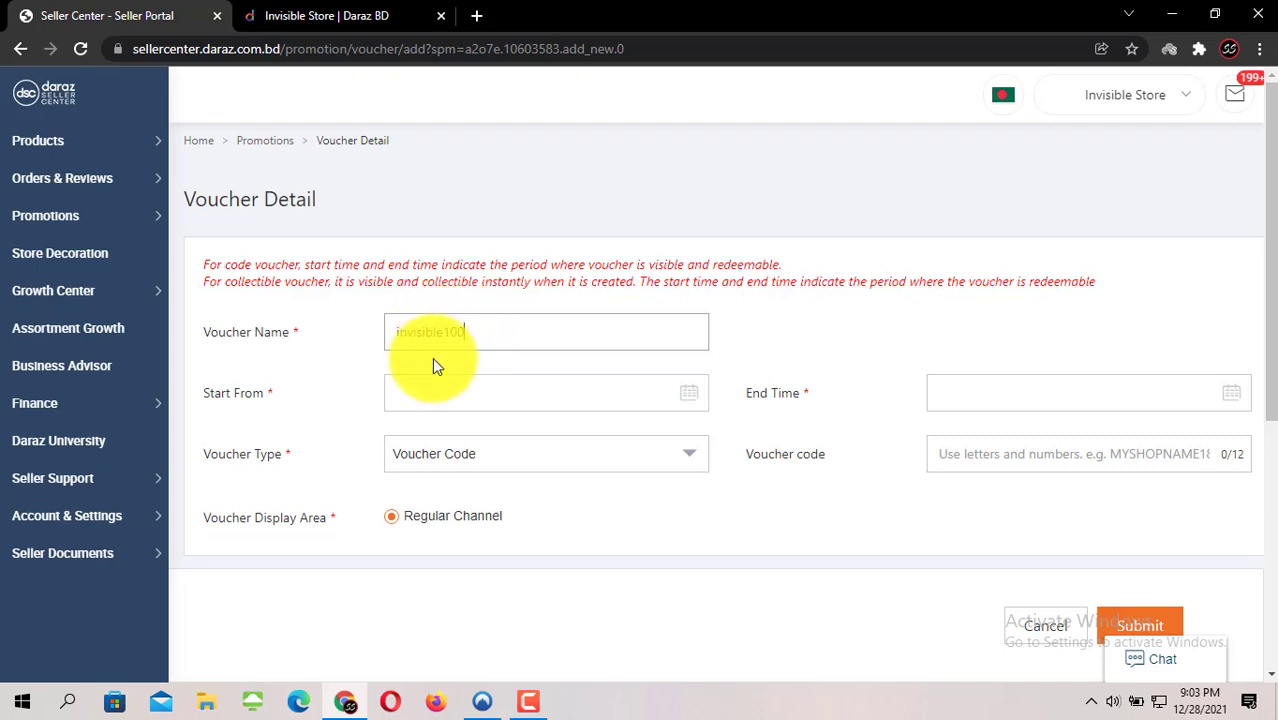
Set the voucher's start to 2021-12-28 at 01:00:00.
click(440, 398)
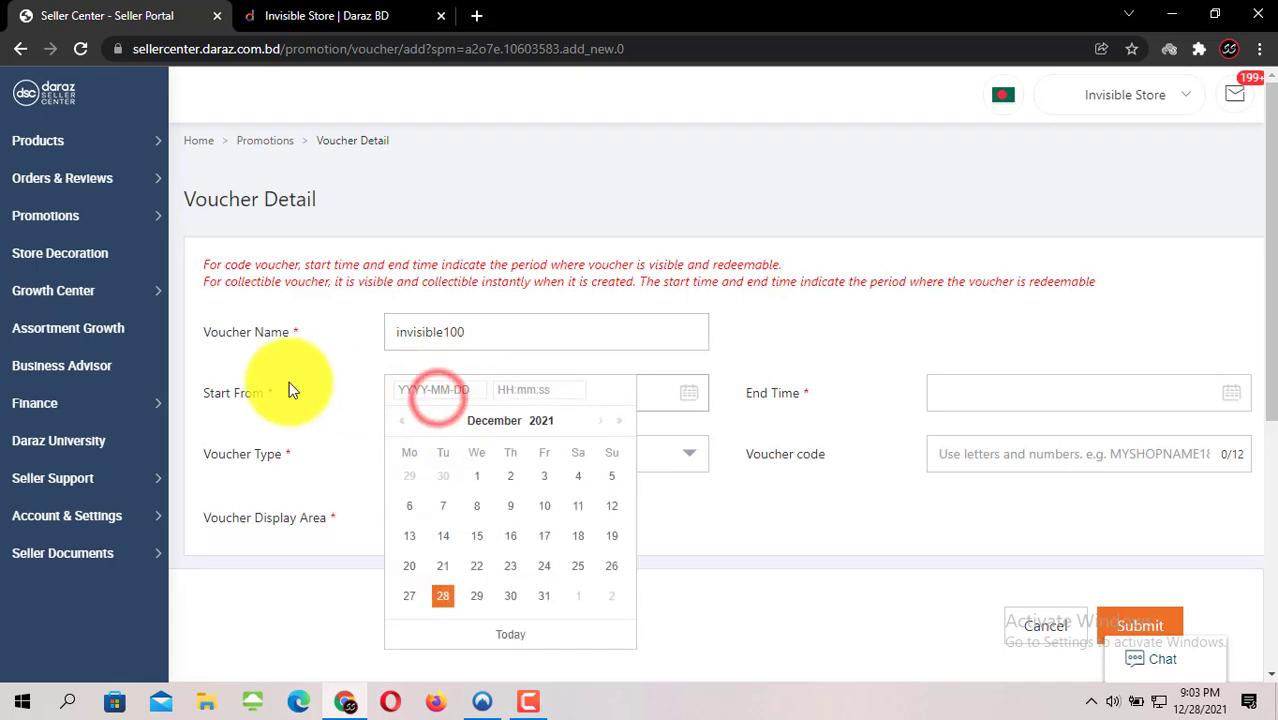
click(442, 598)
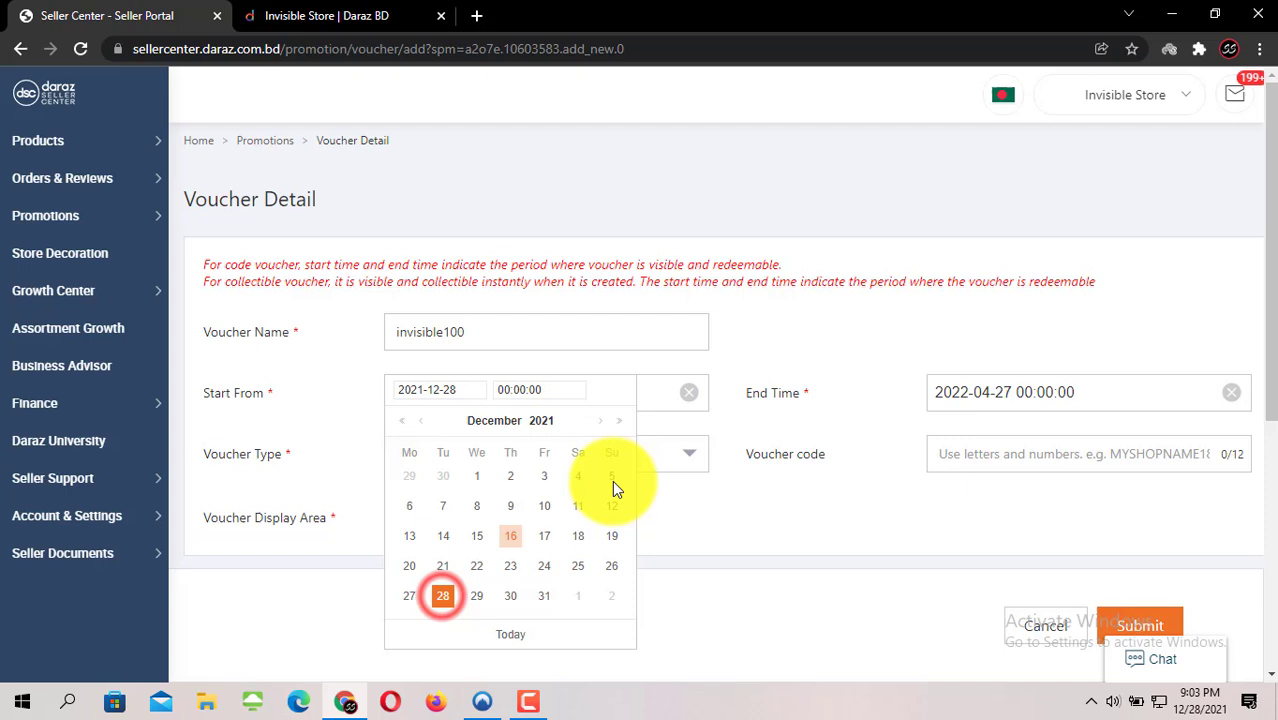
click(510, 390)
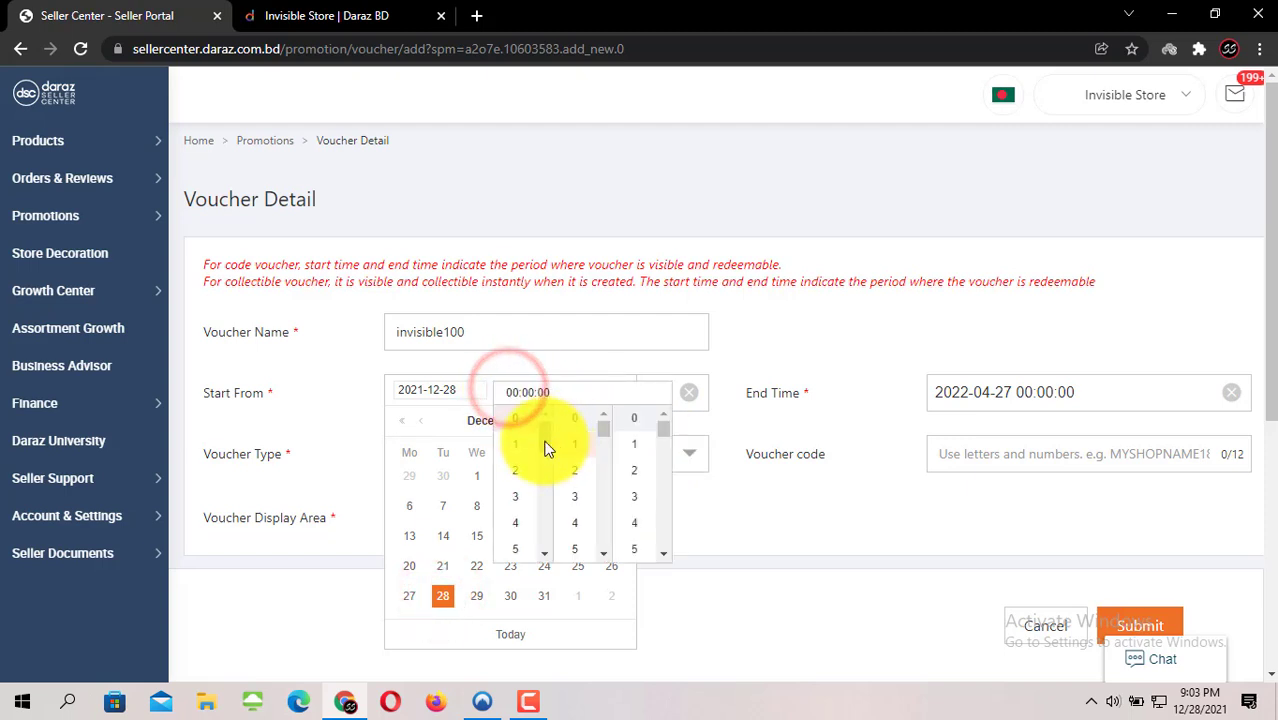
click(516, 444)
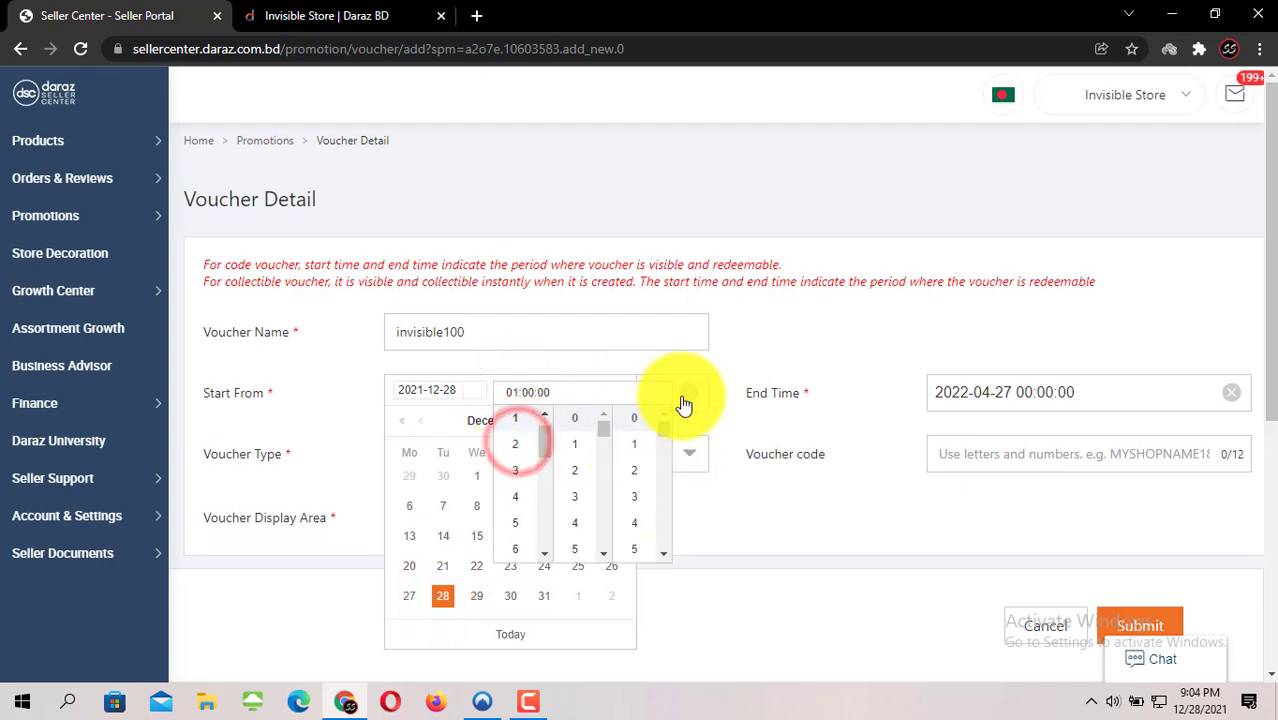
click(753, 345)
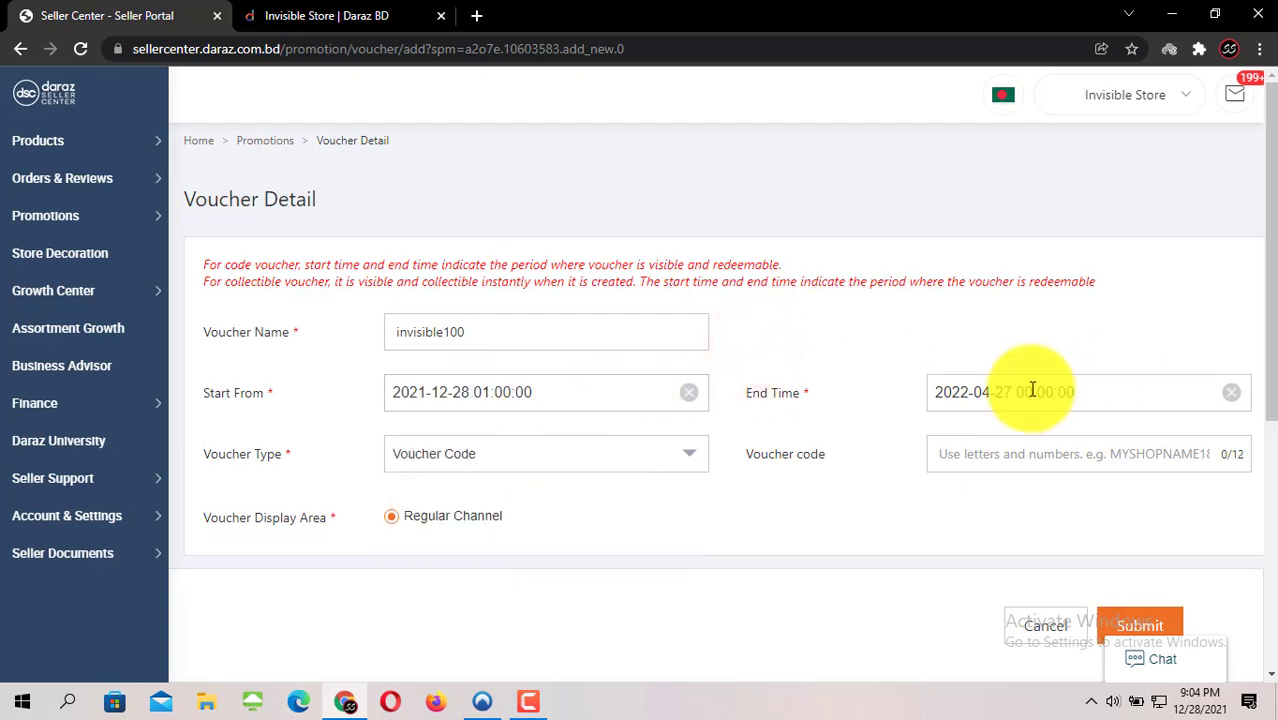
Set the voucher's end date to 2021-12-31 and dismiss the policy notice.
click(1095, 391)
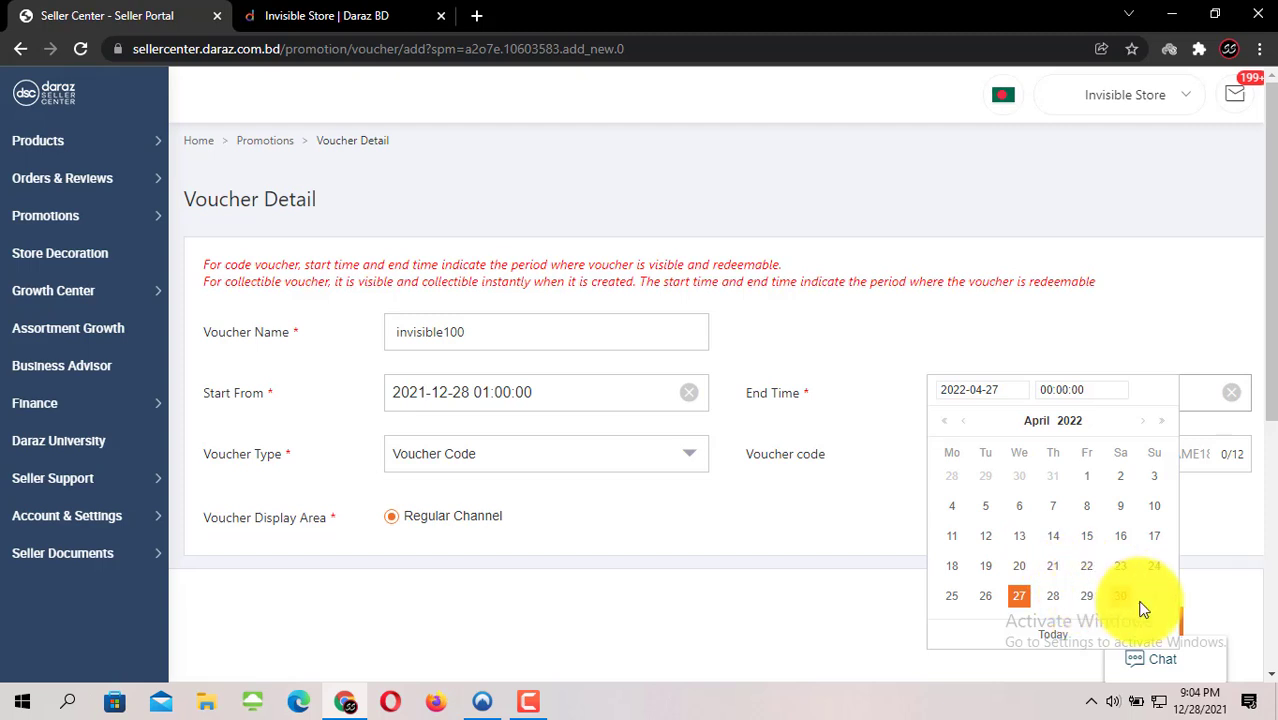
click(1157, 425)
click(944, 419)
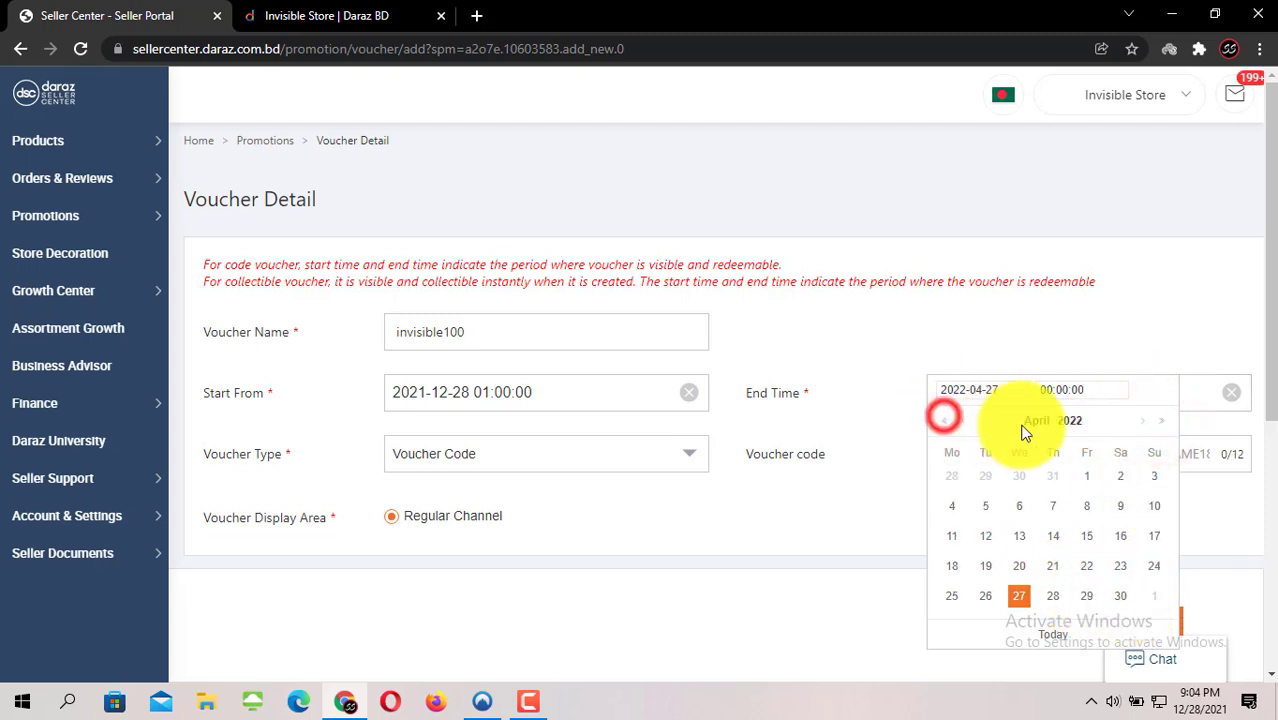
click(946, 422)
click(1142, 421)
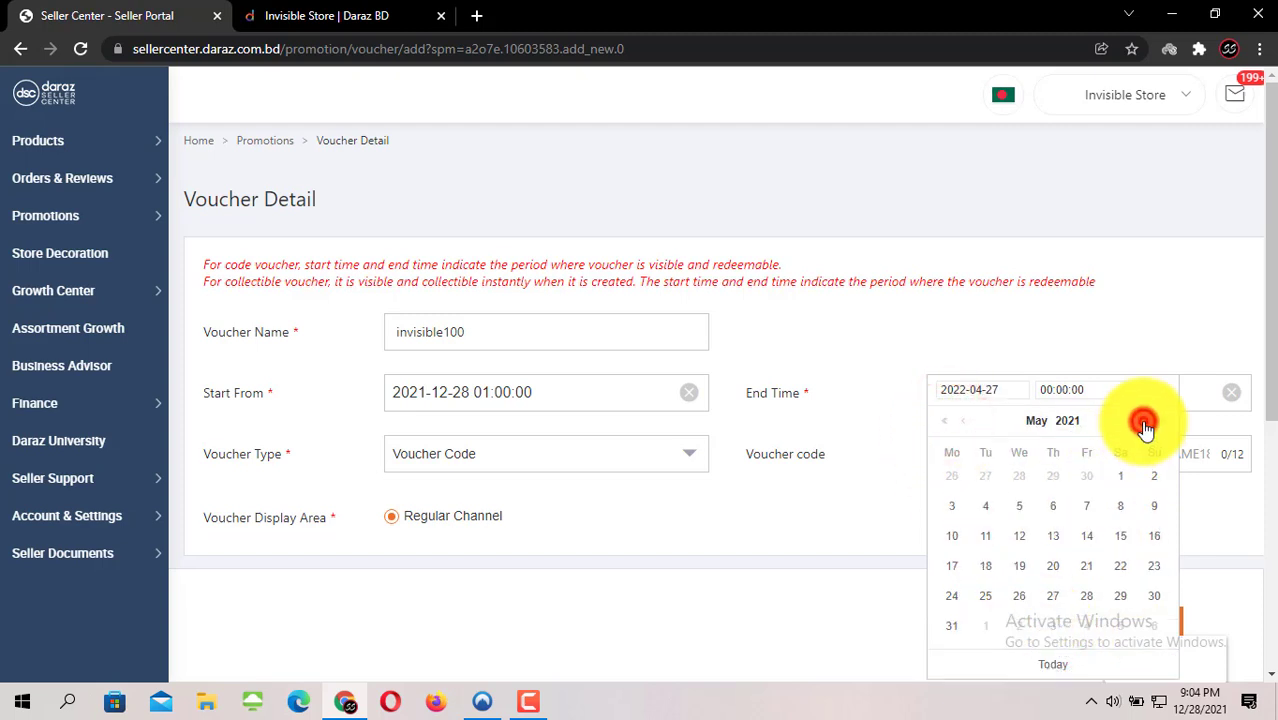
click(1143, 422)
click(1143, 422)
click(1143, 422)
click(1143, 422)
click(1143, 422)
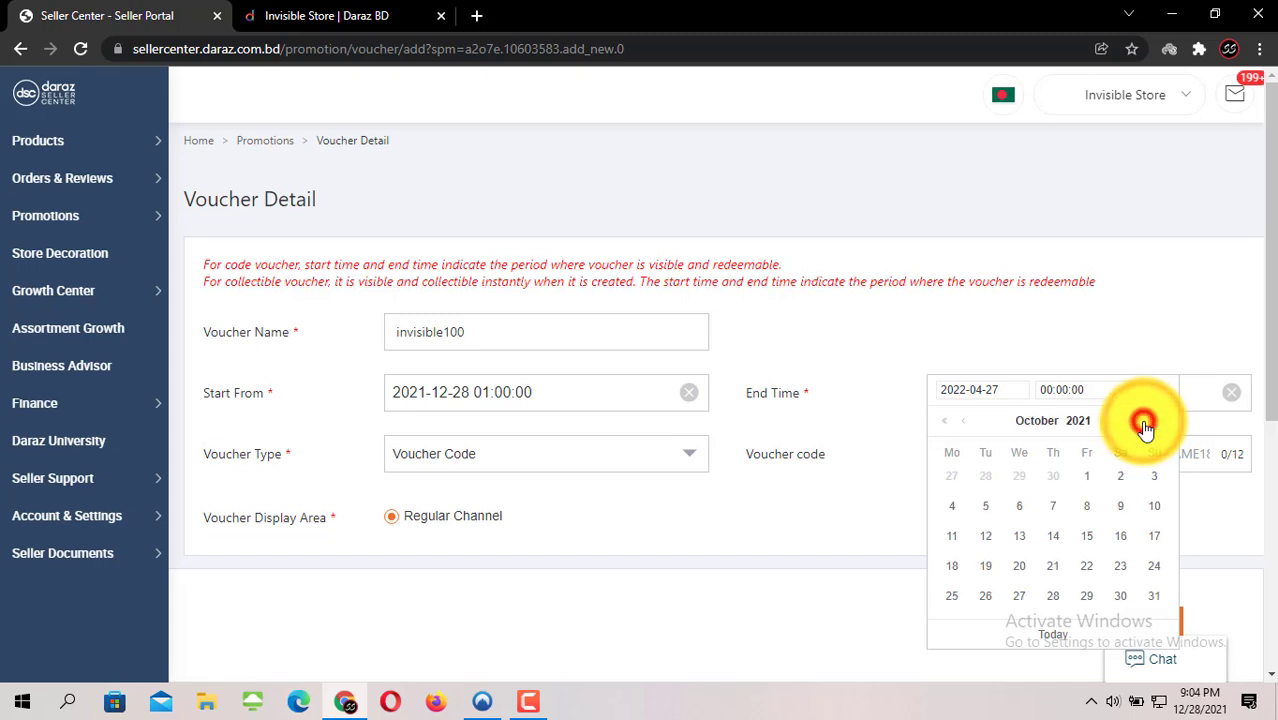
click(1143, 422)
click(1143, 422)
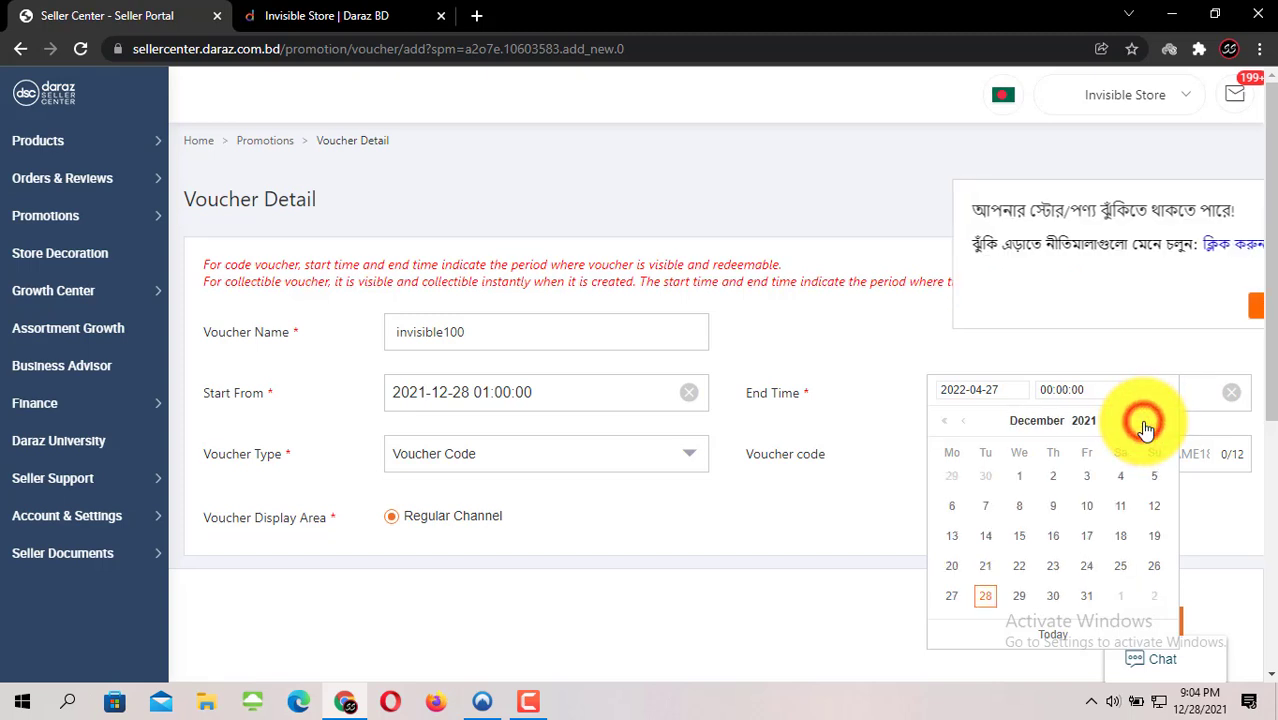
click(1087, 596)
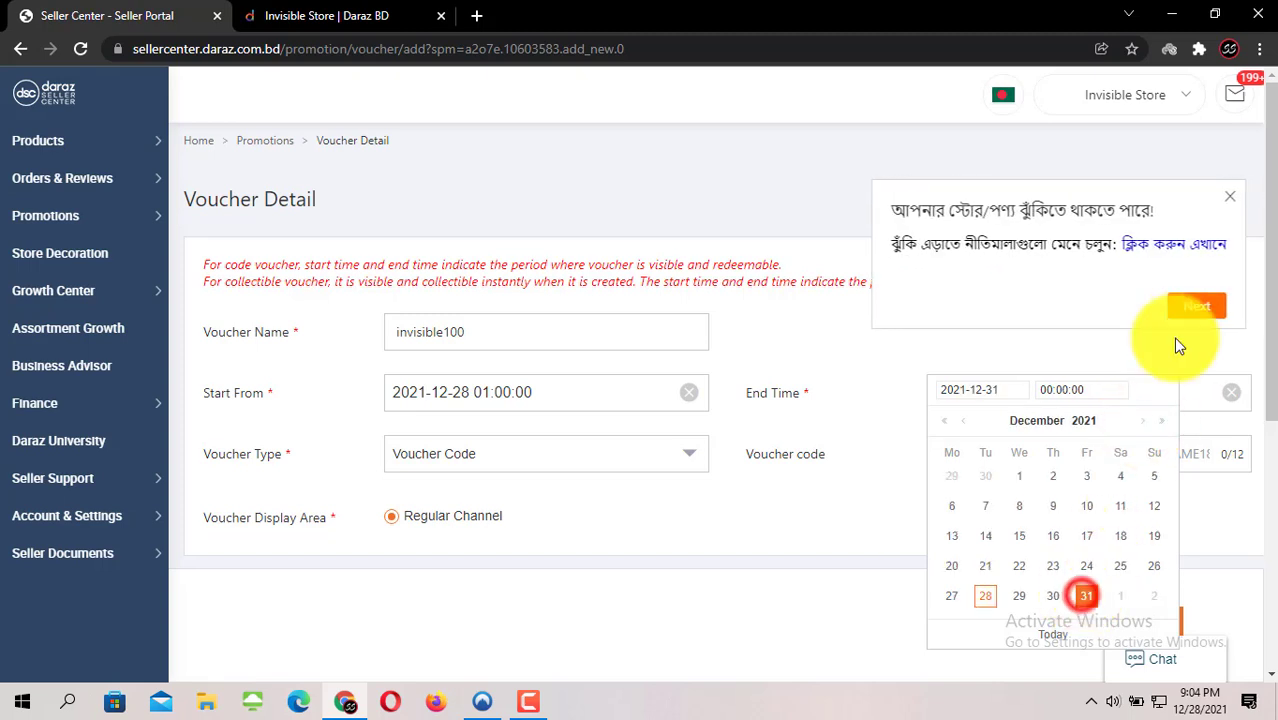
click(1233, 200)
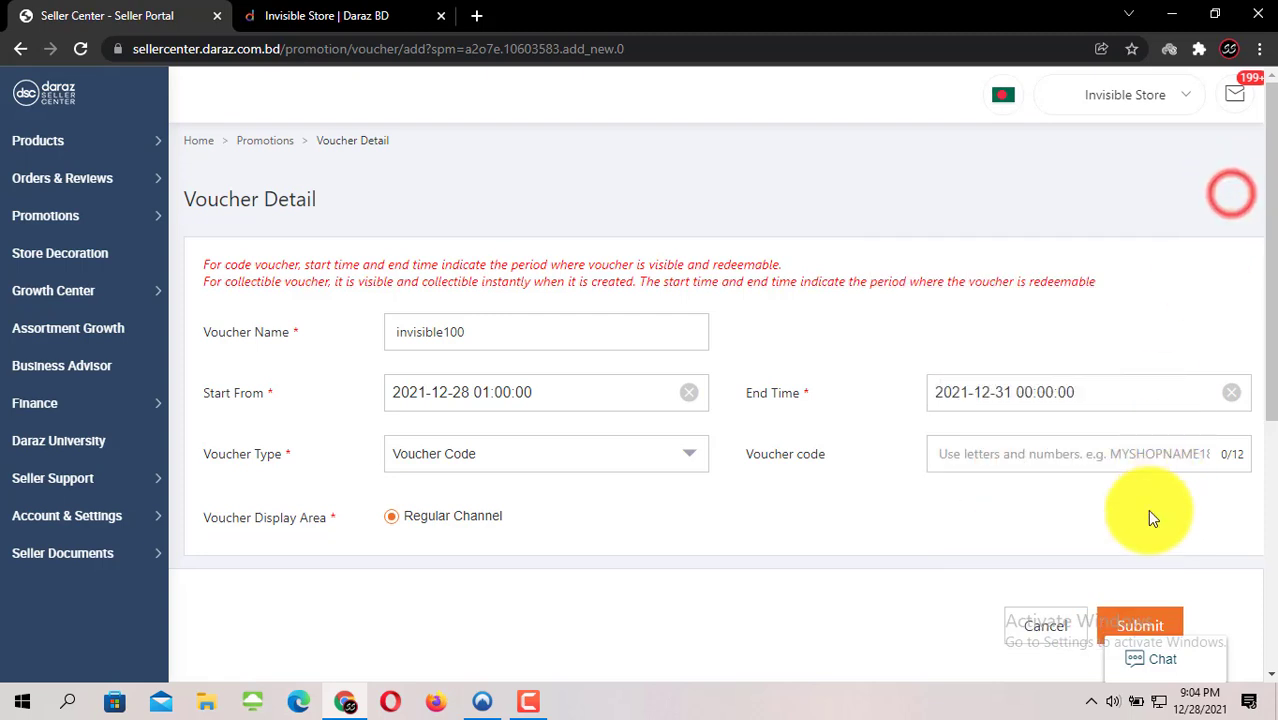
Set the time of day for the voucher's end to 01:00:00.
click(1029, 394)
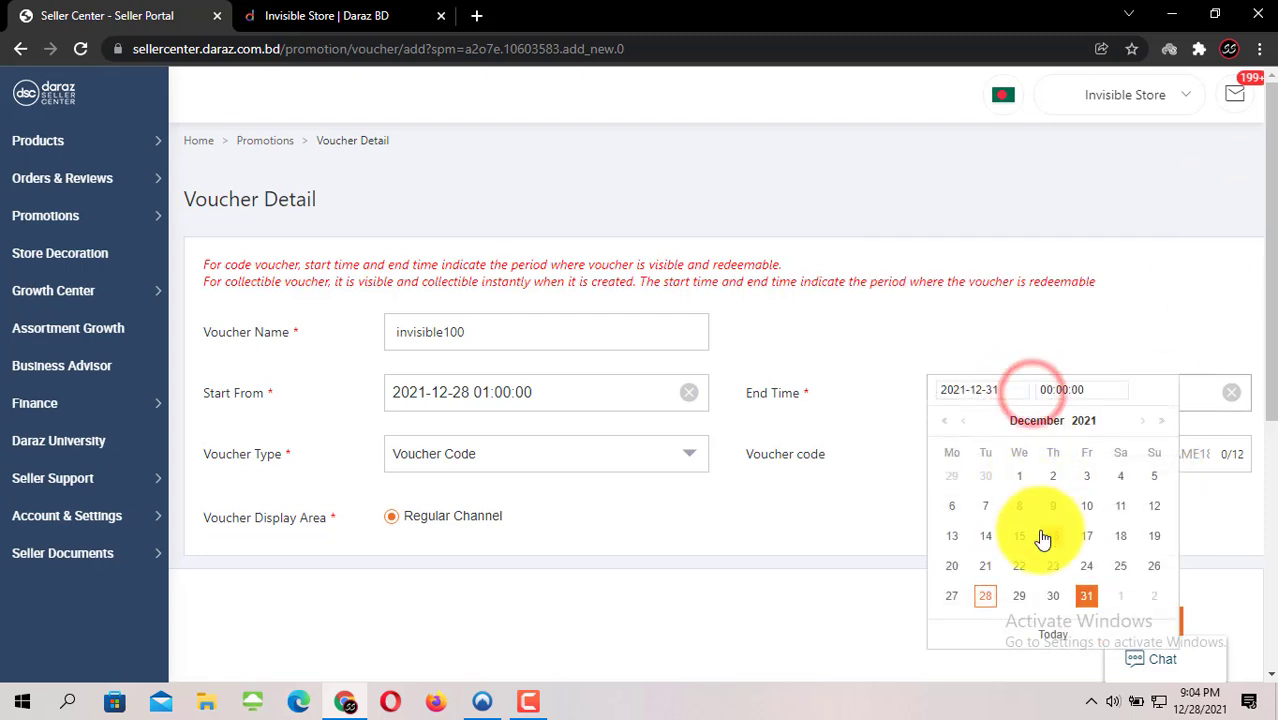
click(1052, 390)
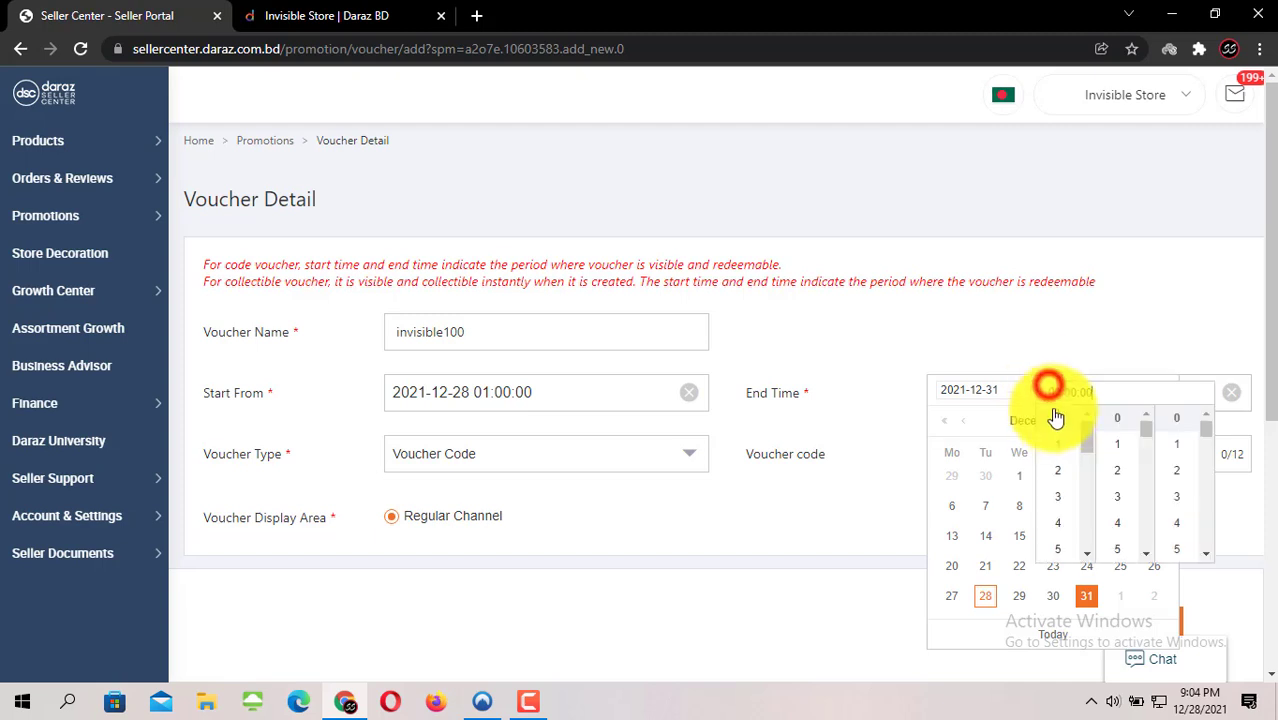
click(1058, 448)
click(797, 341)
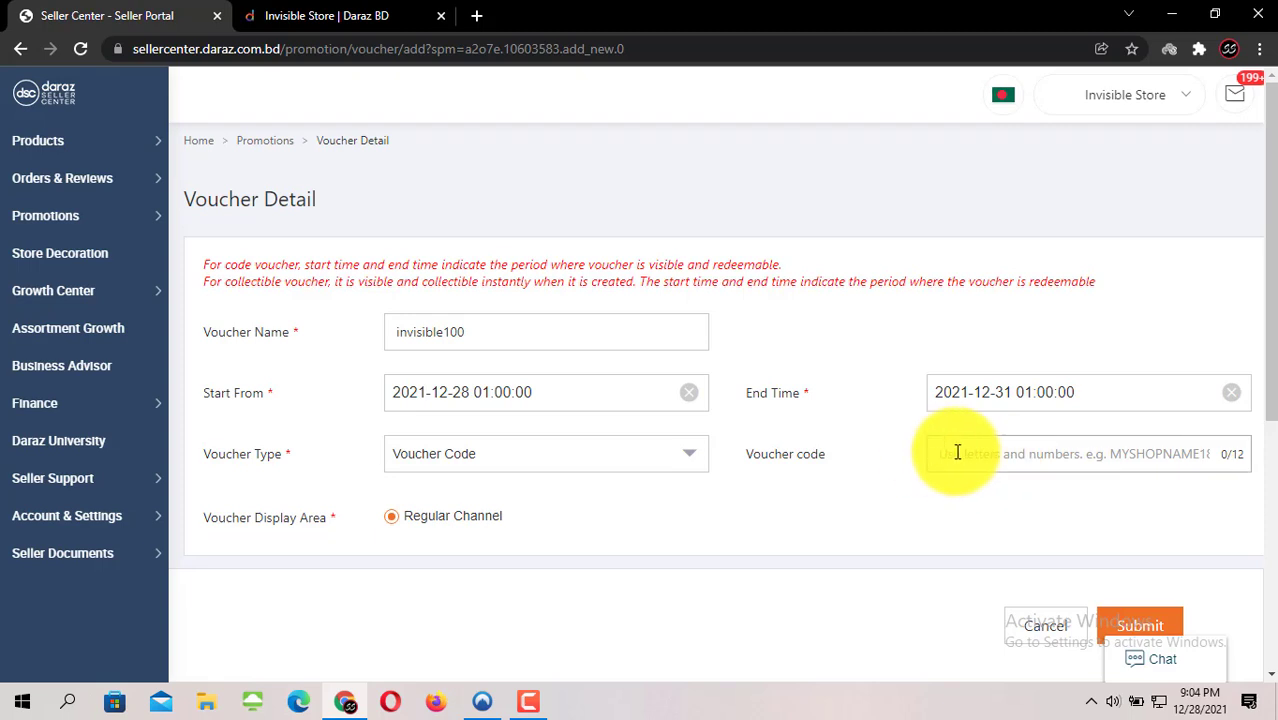
Enter INVISIBLE100 as the voucher code and check its length against the 12-character limit.
drag(493, 333, 387, 345)
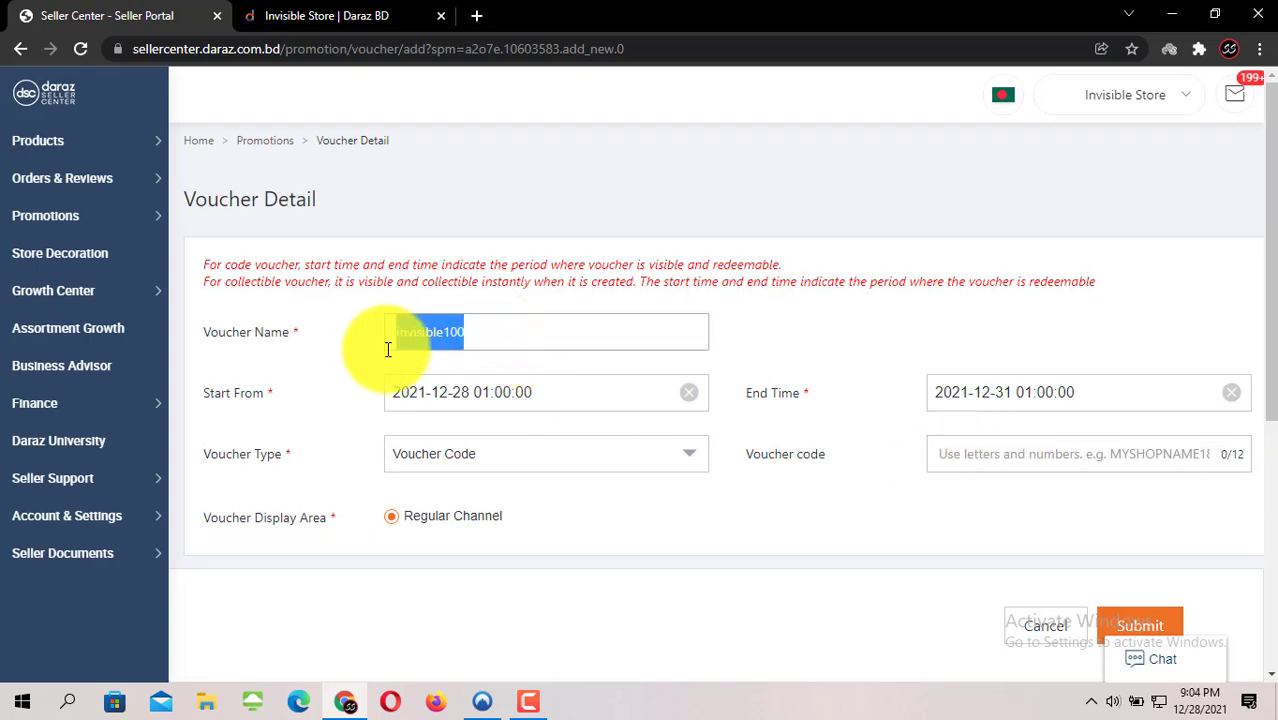
click(1044, 453)
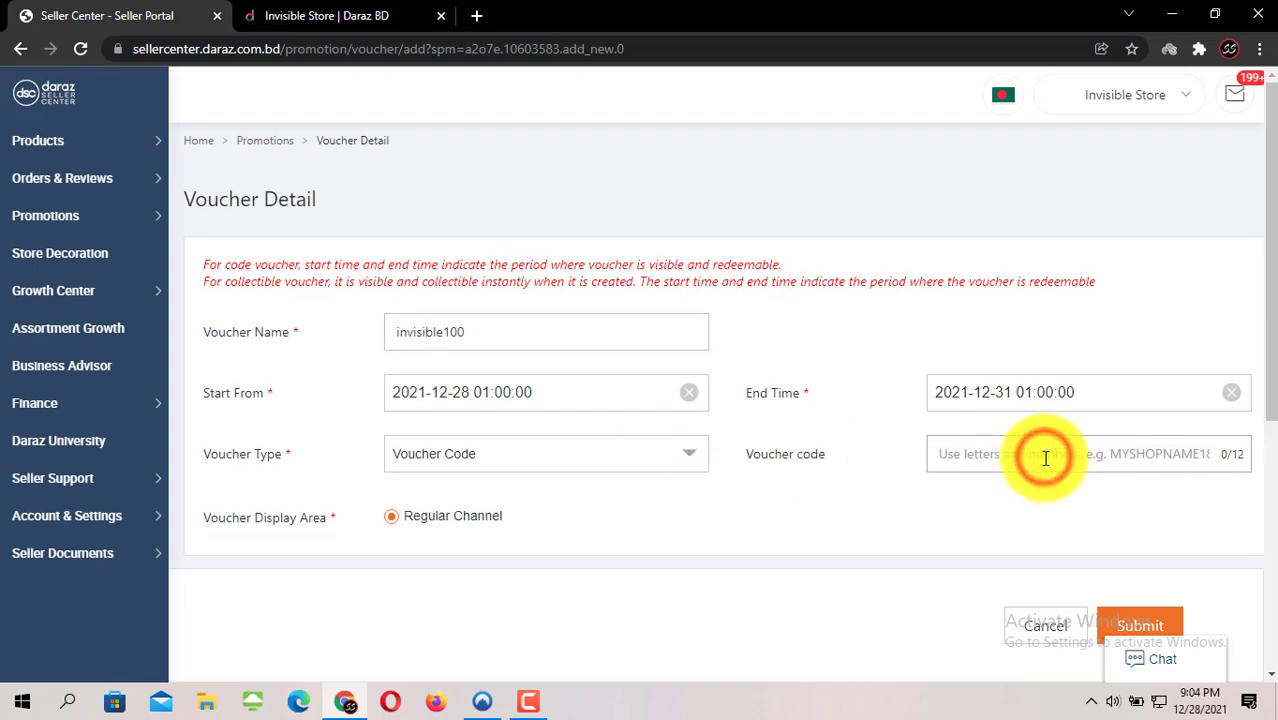
text(INVISIBLE100)
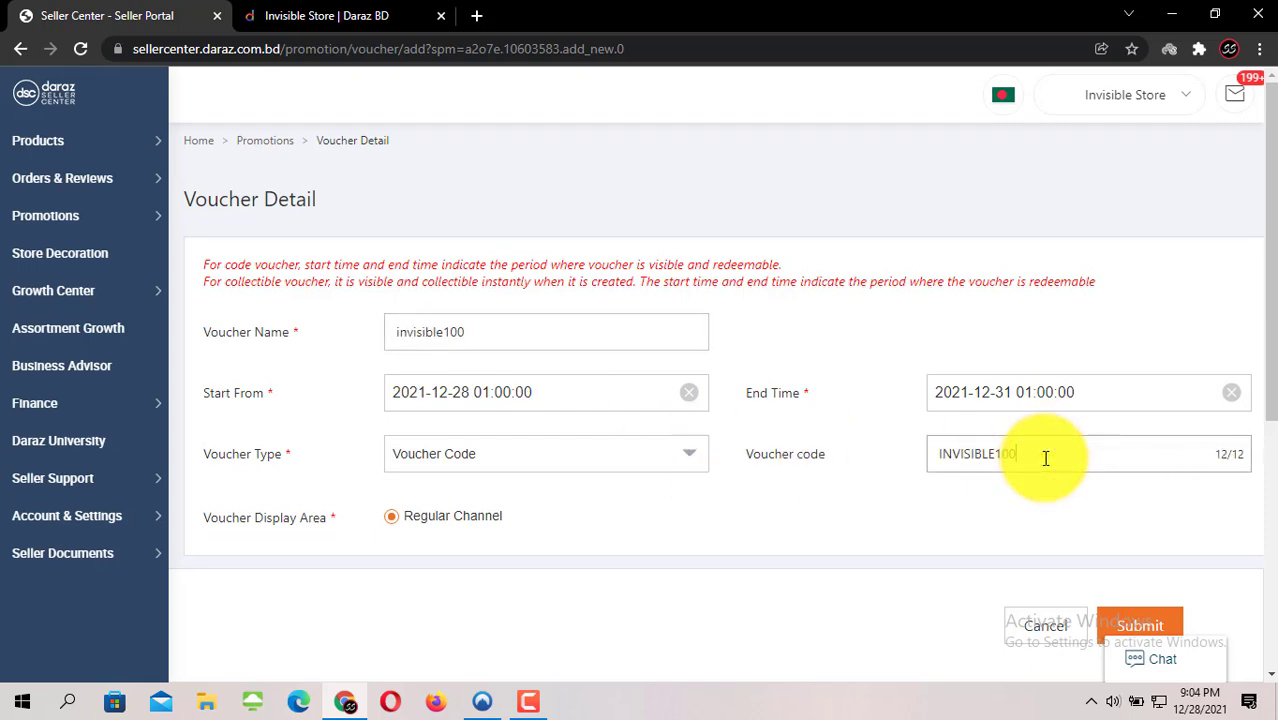
click(1087, 512)
drag(1222, 453, 1270, 451)
click(1135, 488)
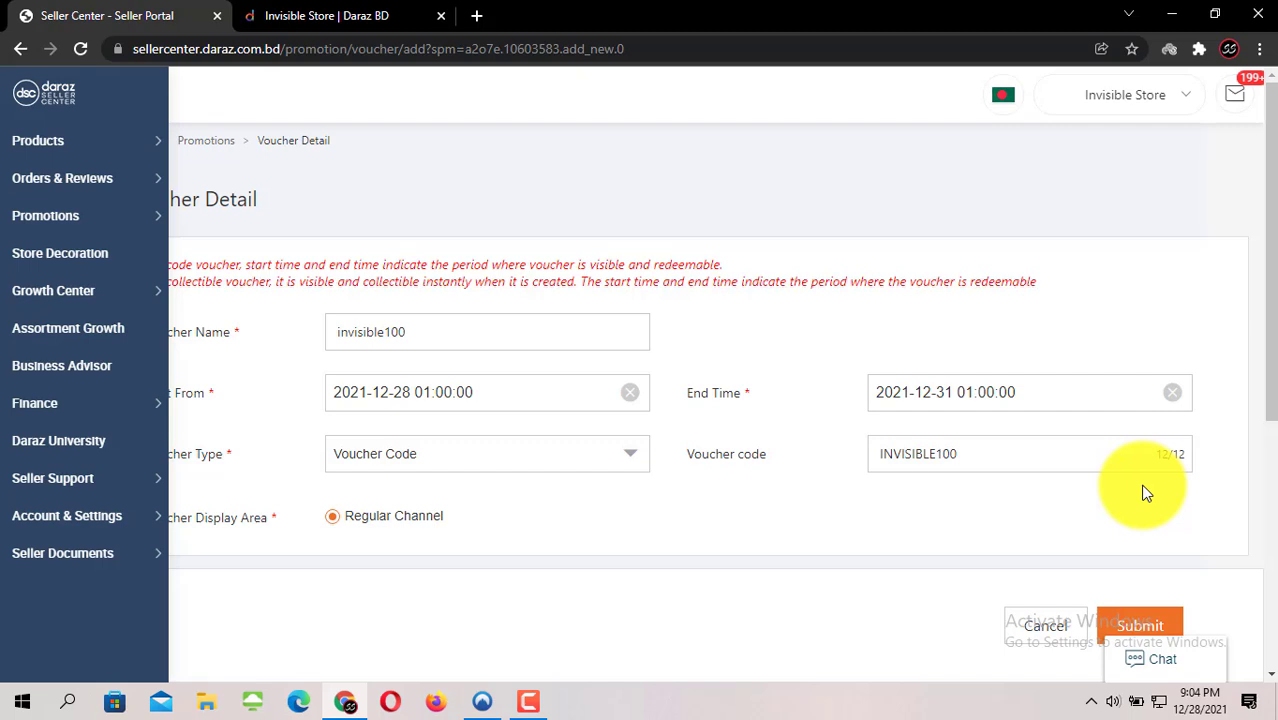
click(920, 522)
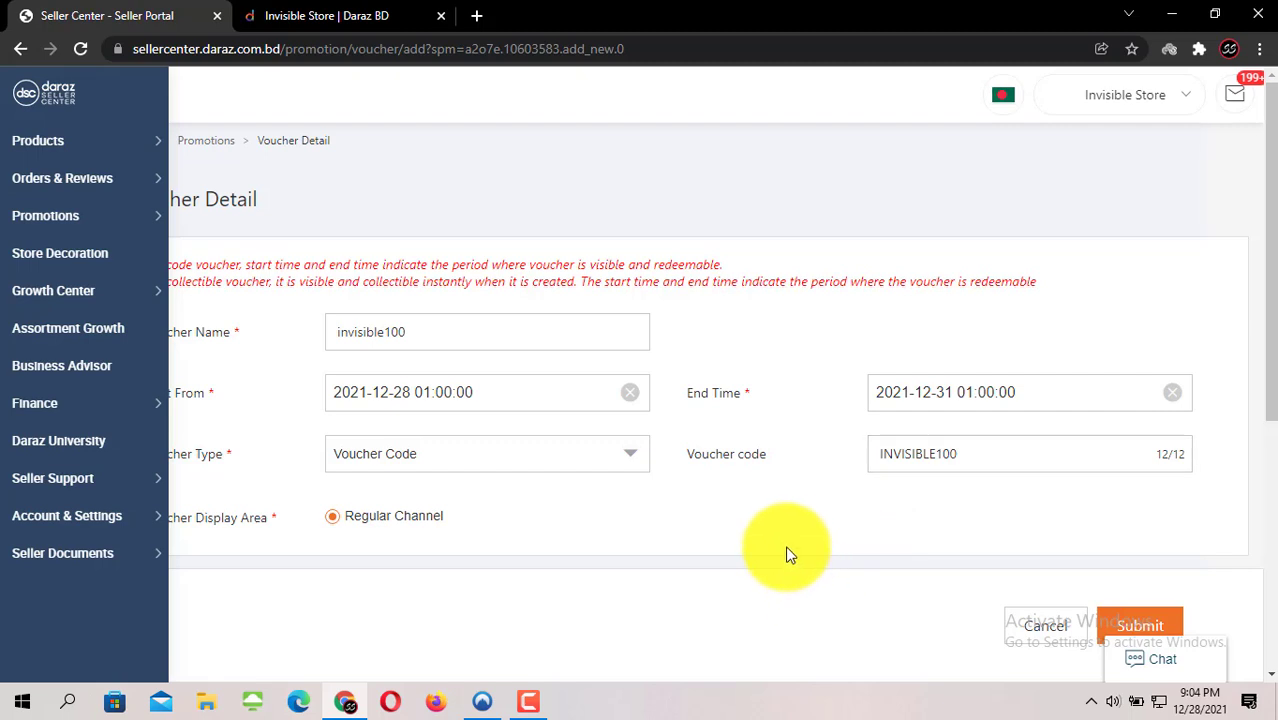
Compare the Money Value and Percentage Value discount types, leaving Money Value Voucher selected, and dismiss the policy notice.
scroll(733, 524, down, 1)
scroll(732, 510, down, 1)
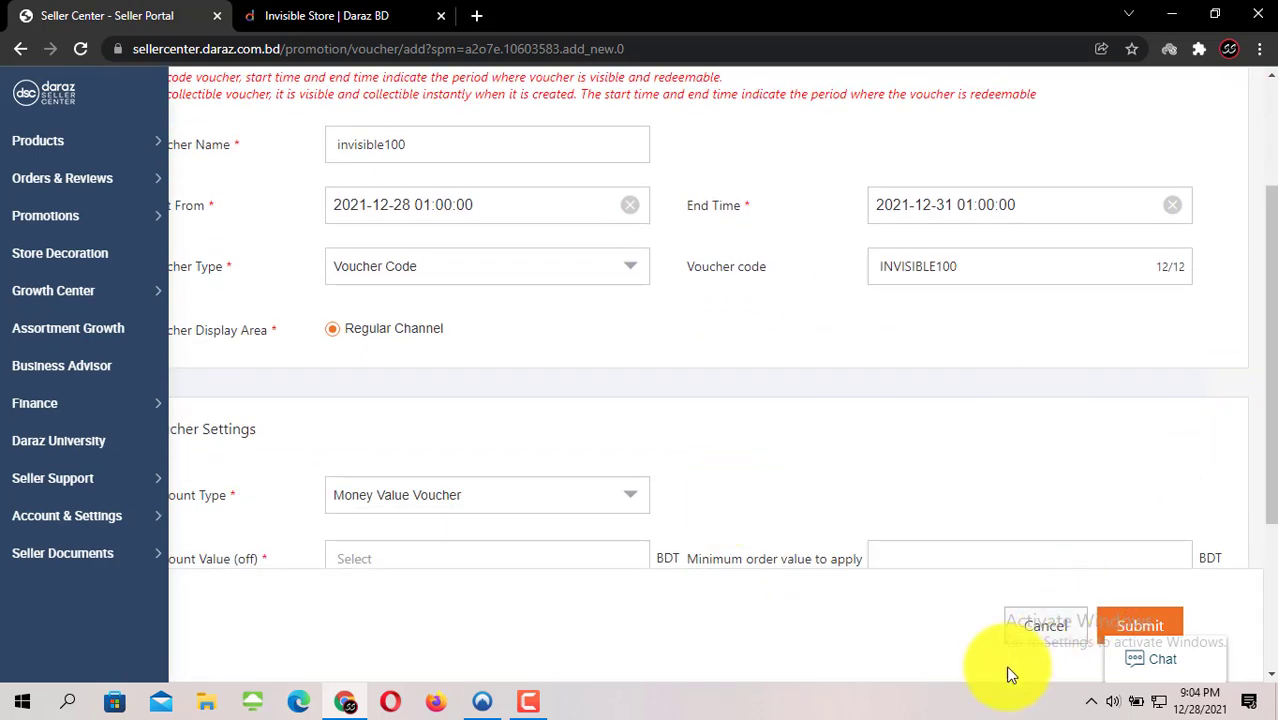
drag(970, 335, 167, 369)
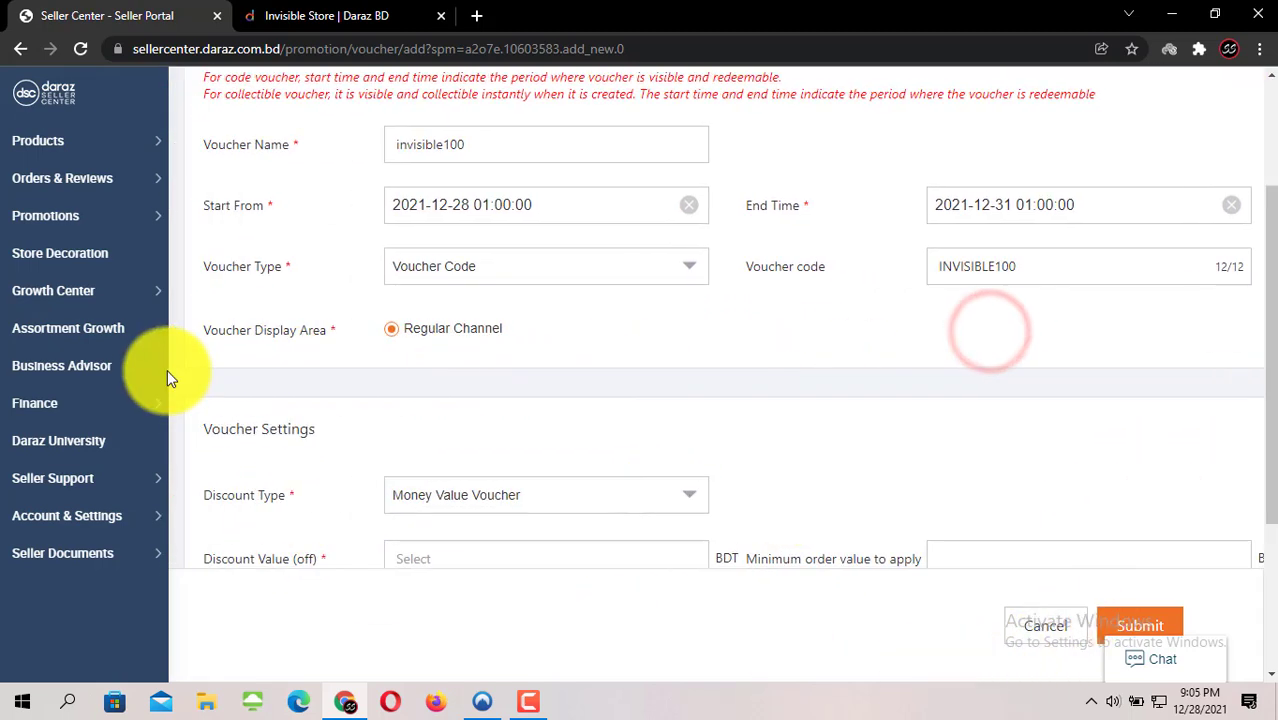
click(488, 392)
scroll(302, 359, down, 2)
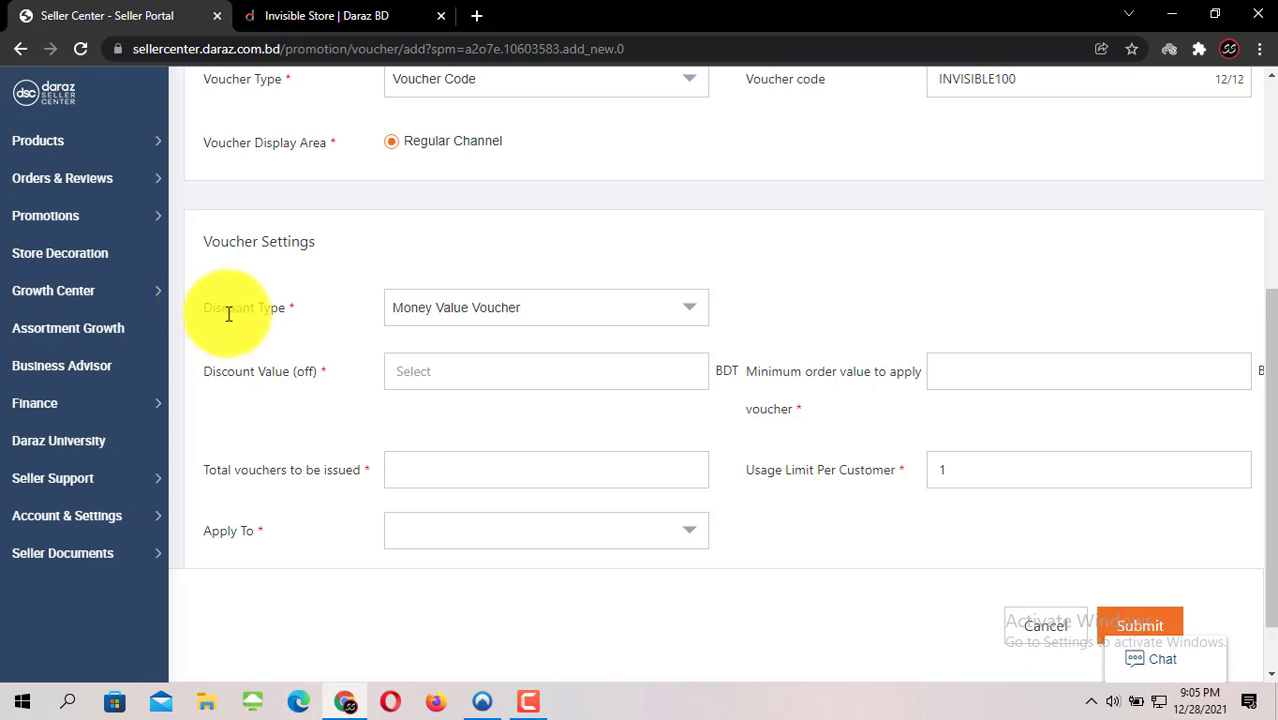
click(466, 310)
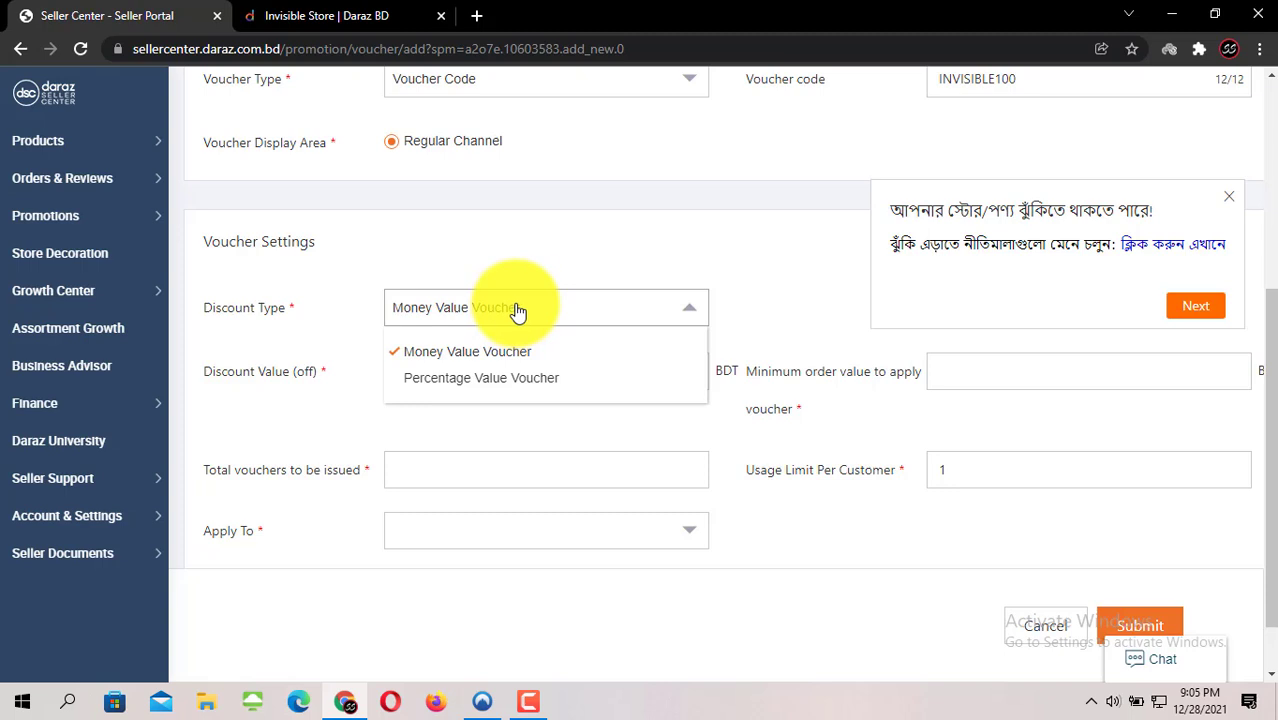
click(487, 352)
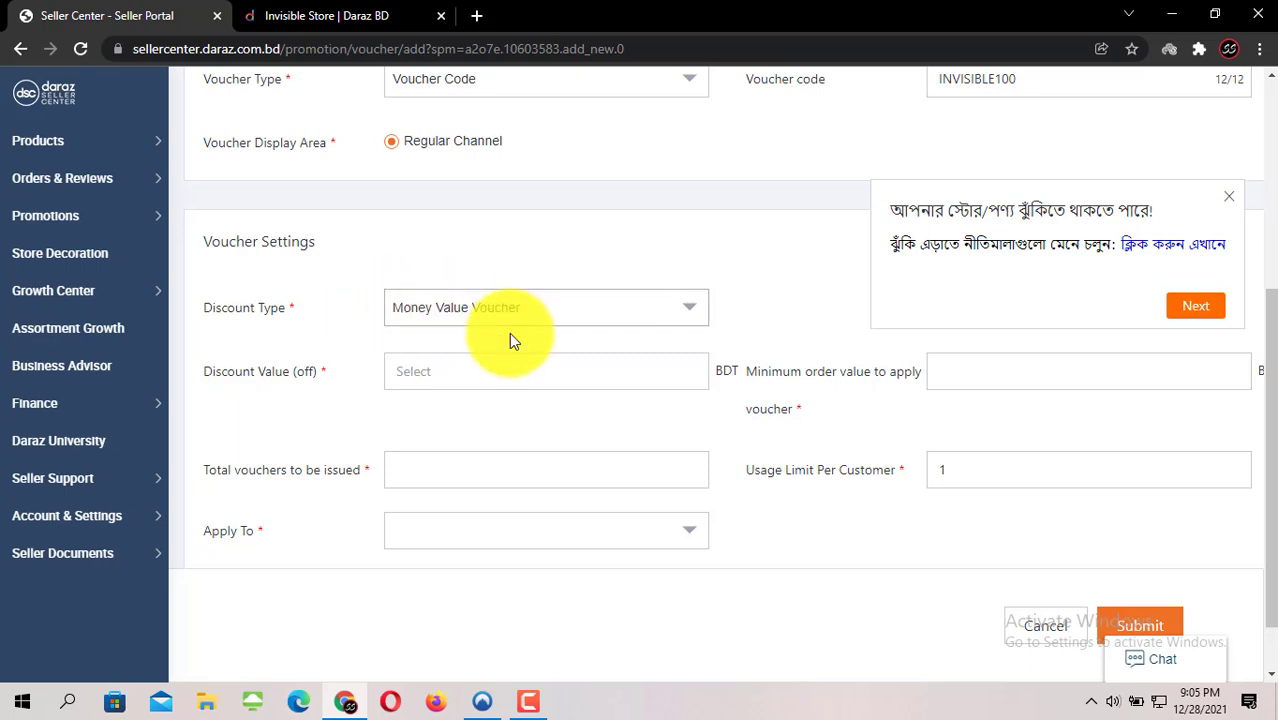
click(409, 306)
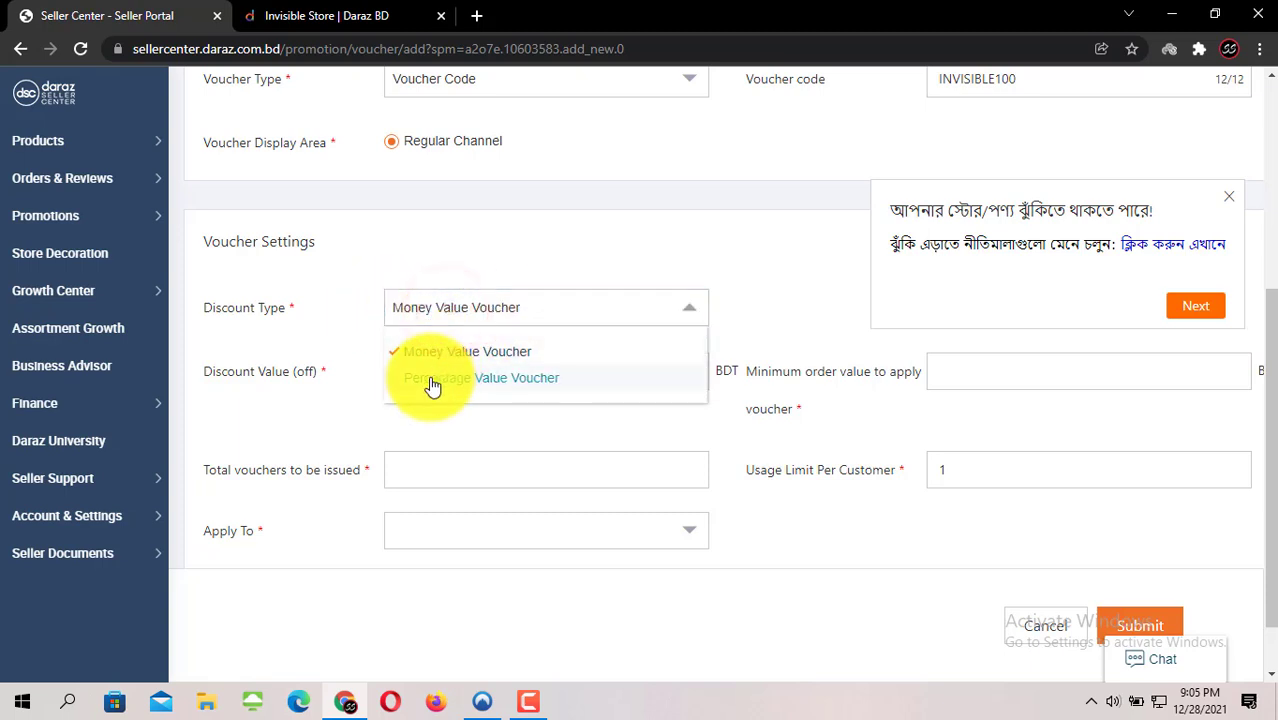
click(430, 376)
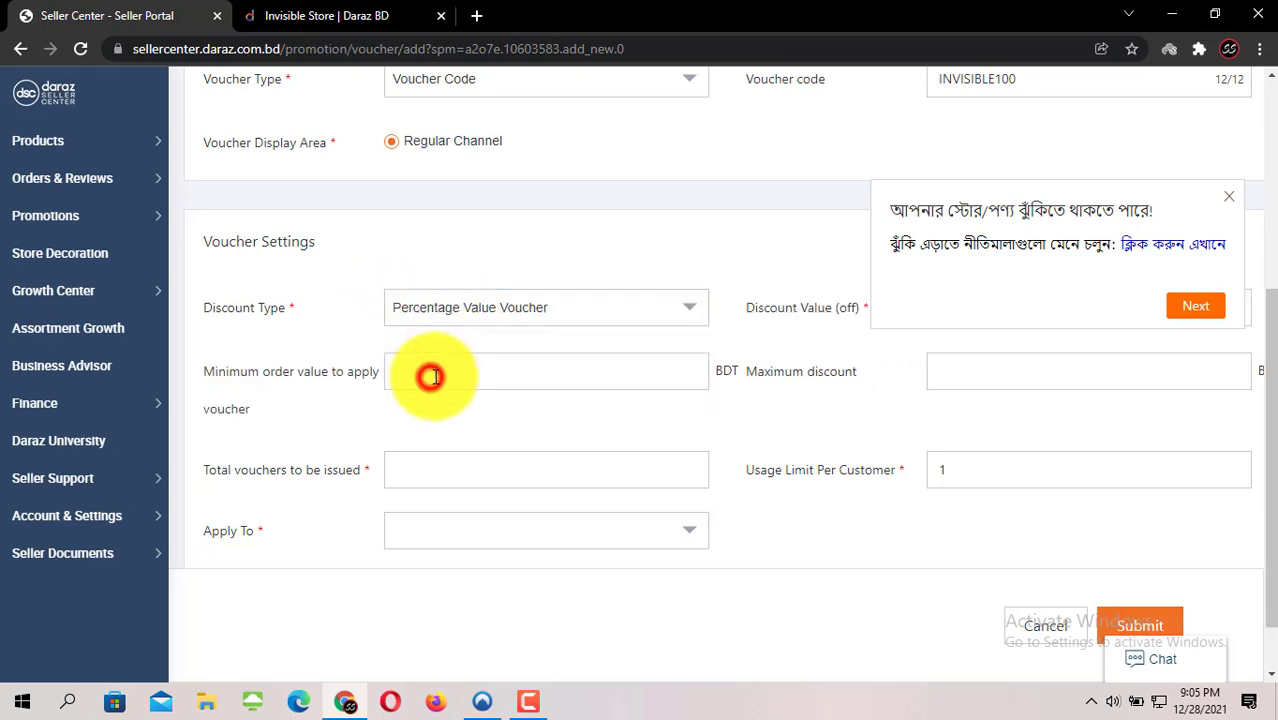
click(585, 305)
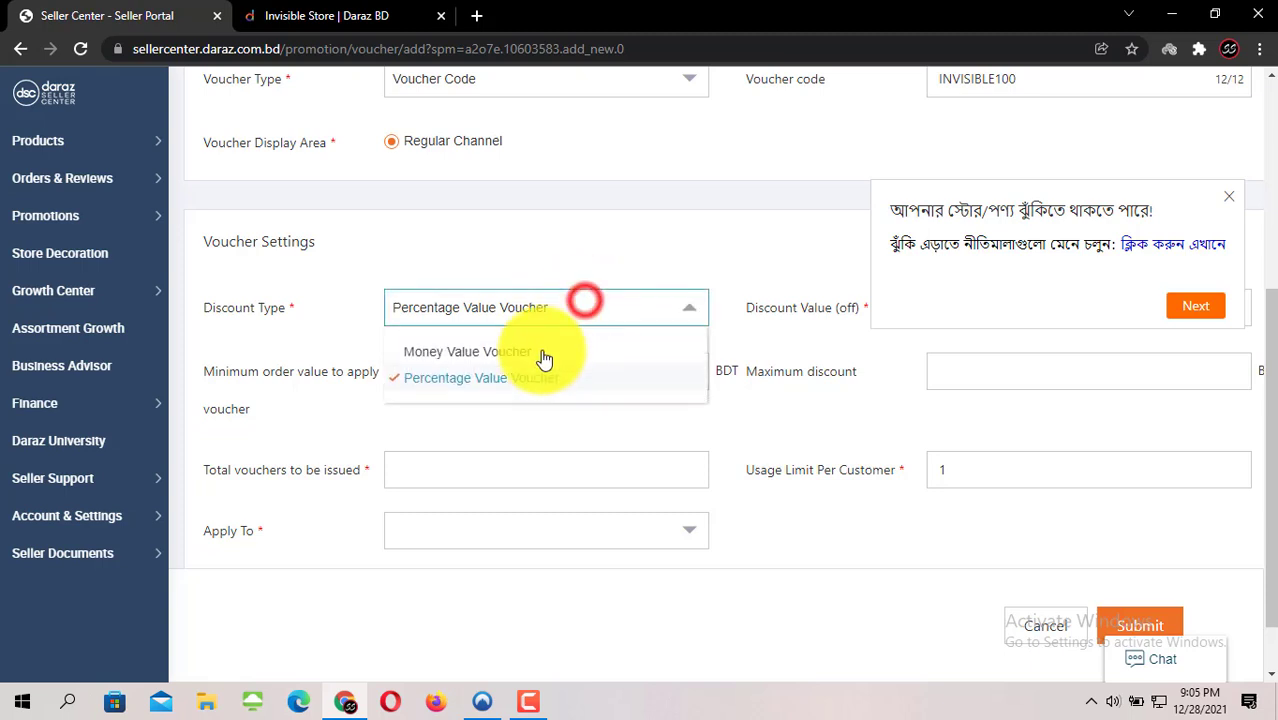
click(471, 356)
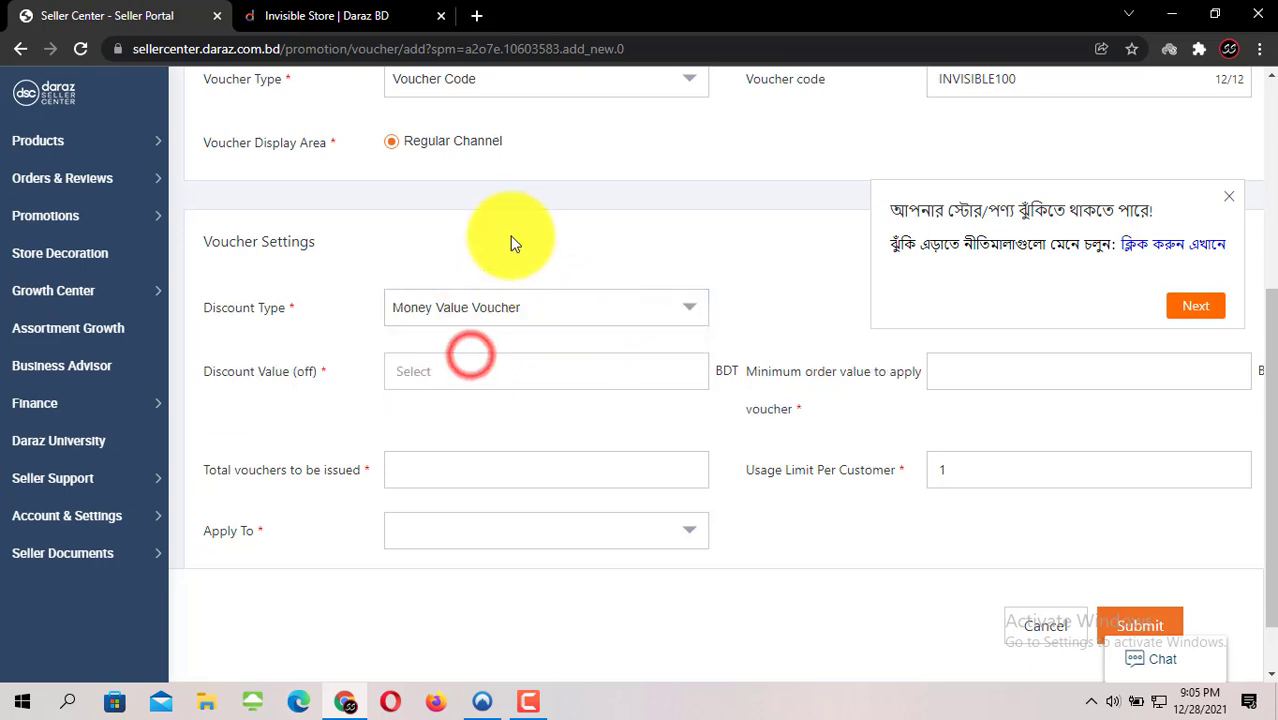
click(1229, 200)
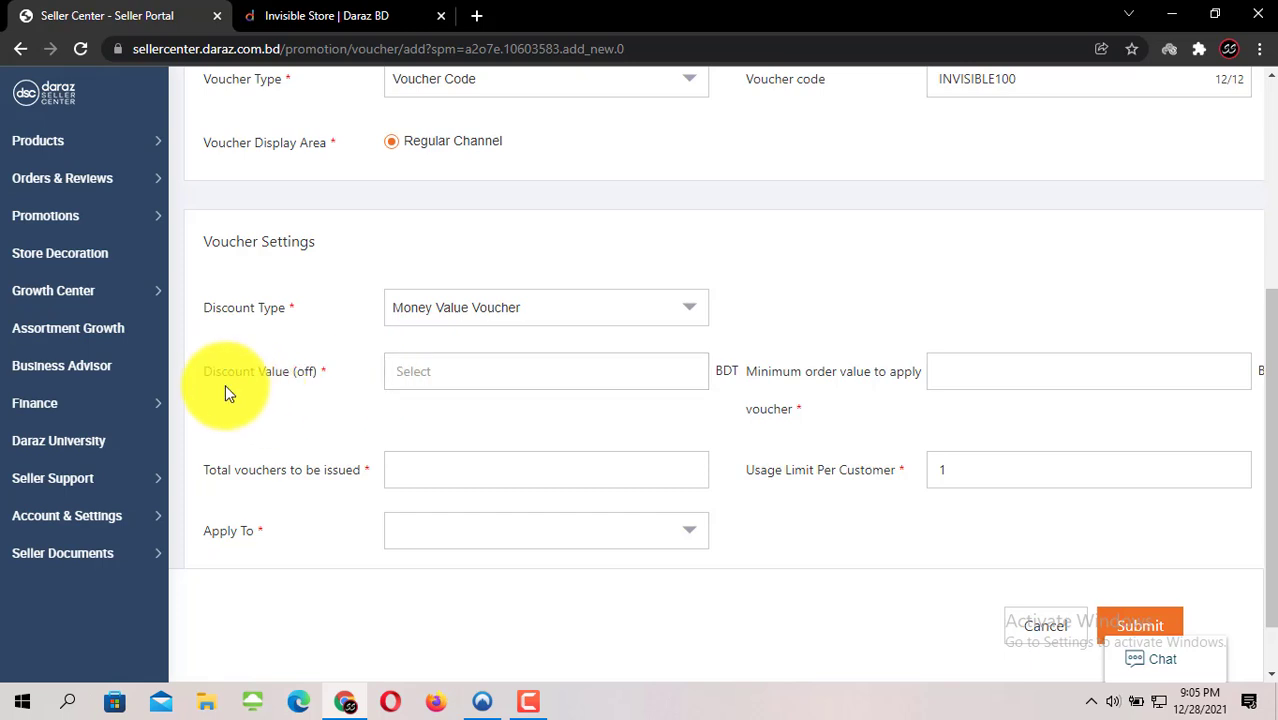
Set the discount value to 100 BDT and the minimum order value to apply the voucher to 1000 BDT.
click(630, 405)
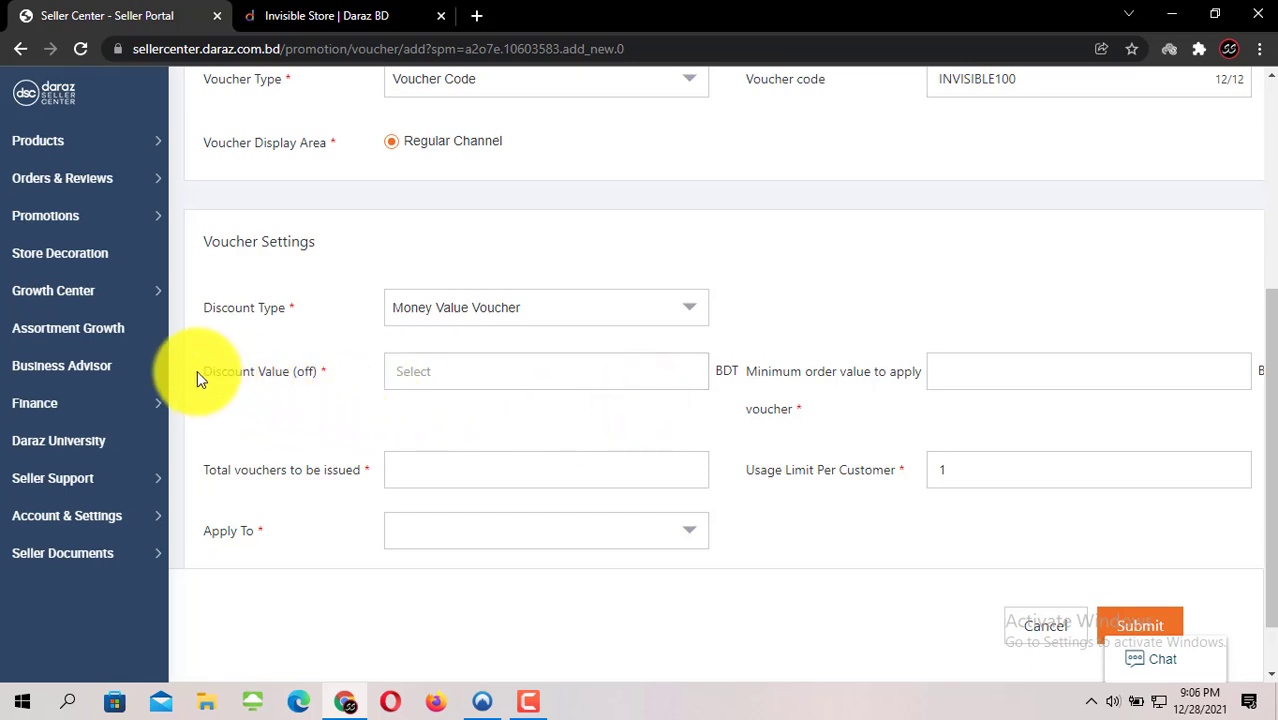
drag(197, 370, 337, 362)
click(415, 362)
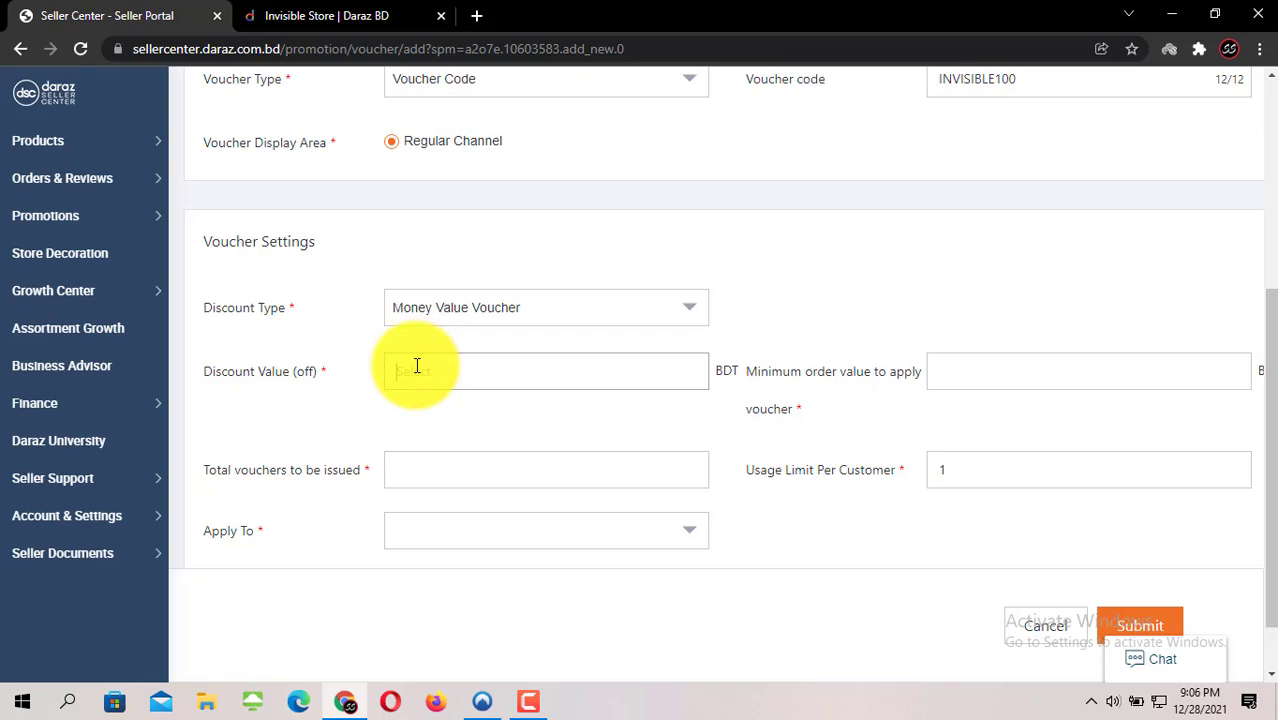
text(100)
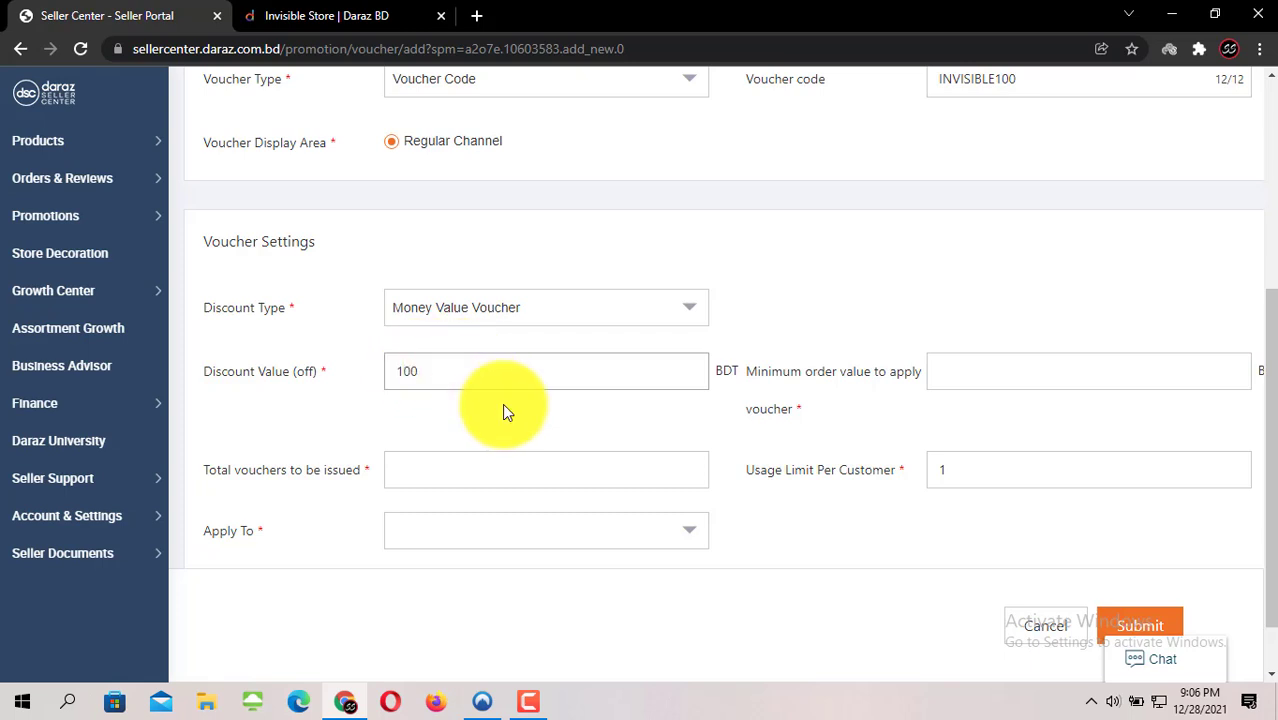
click(504, 407)
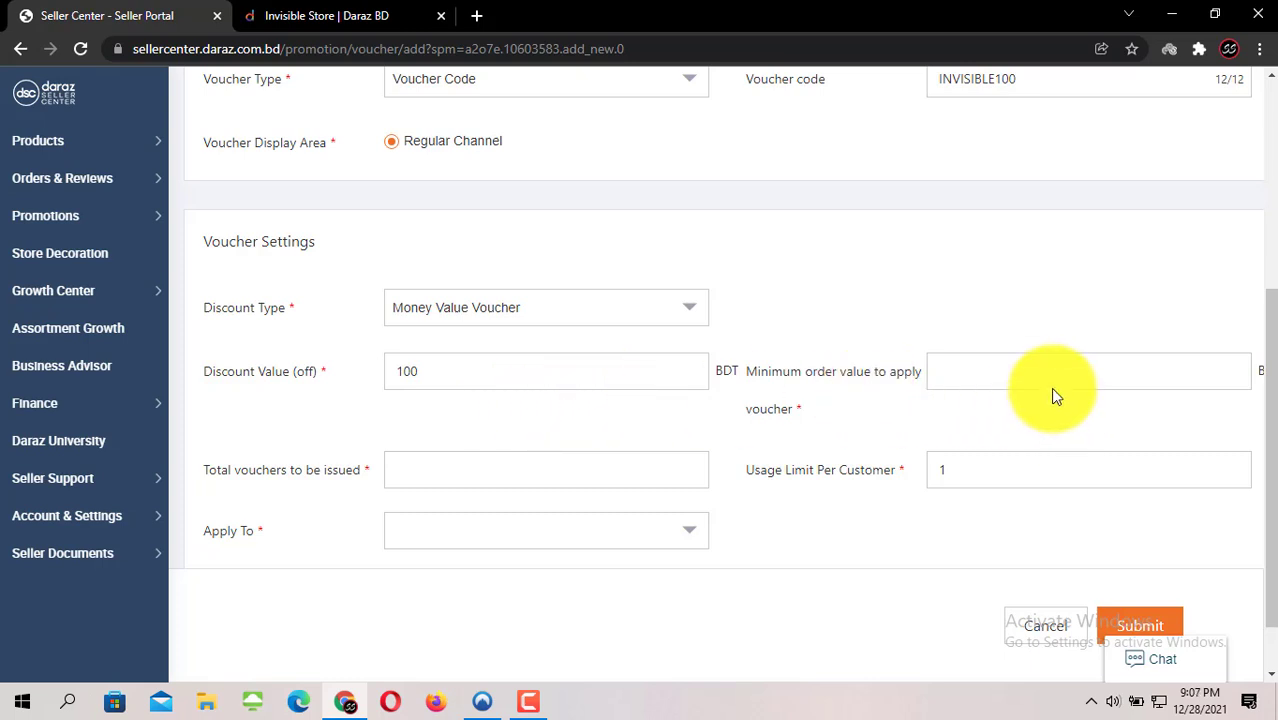
click(971, 377)
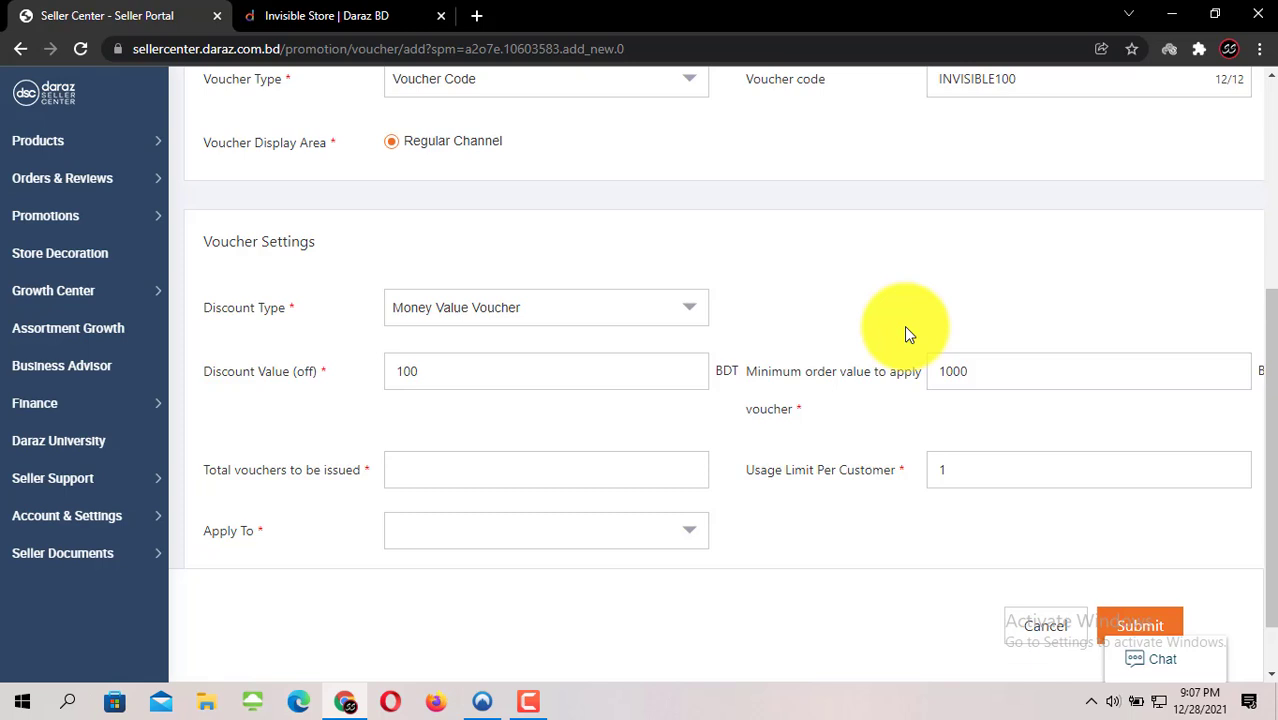
Check the available discount types once more, keeping Money Value Voucher, and close the policy notice.
click(551, 305)
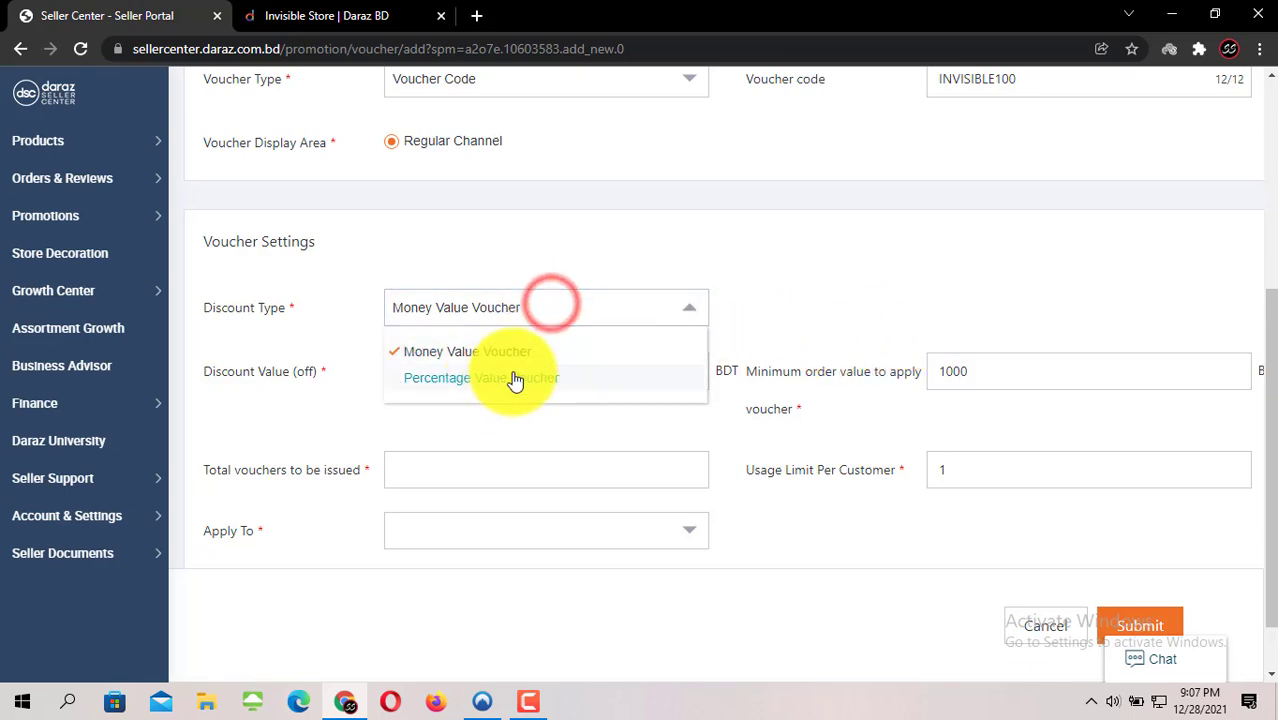
click(765, 272)
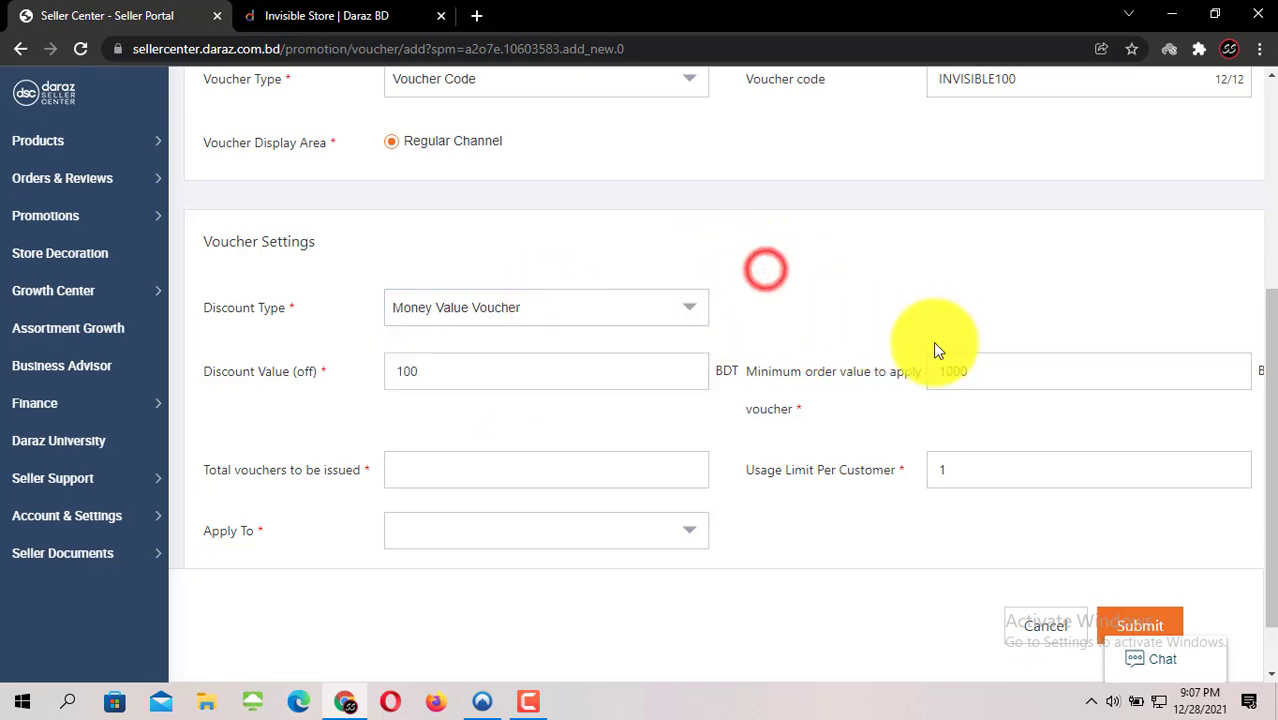
click(460, 356)
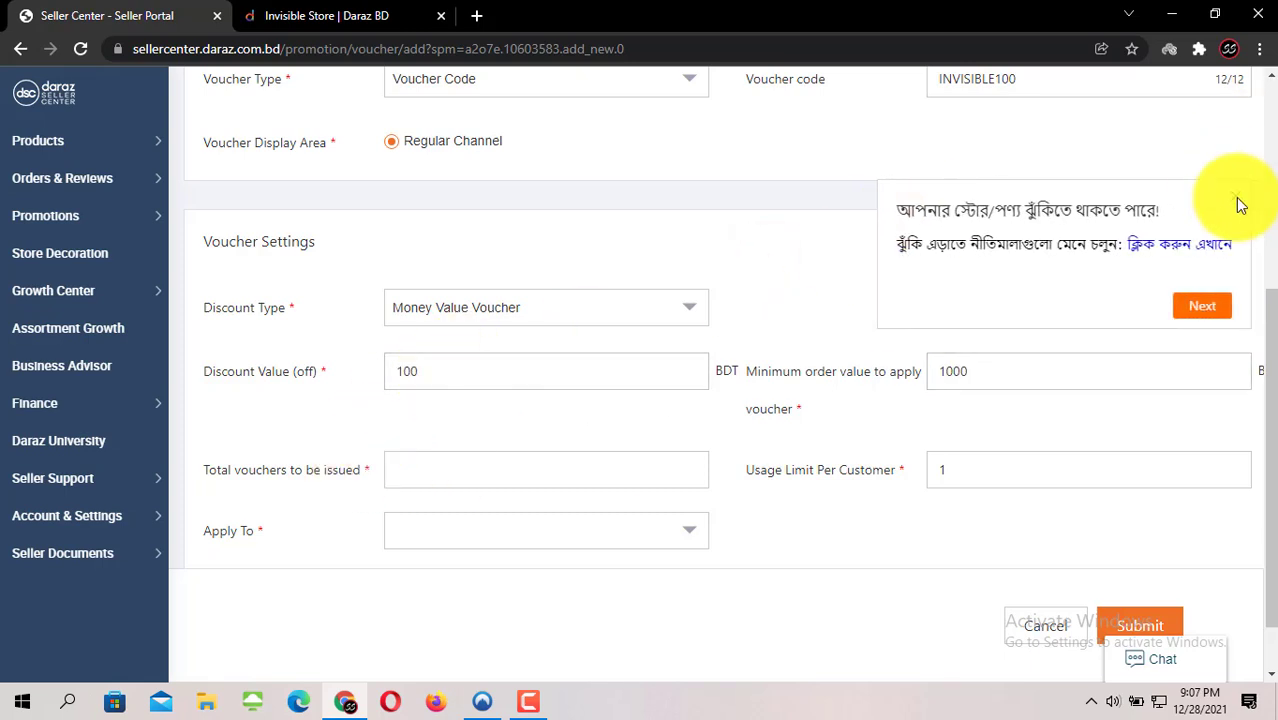
click(1232, 197)
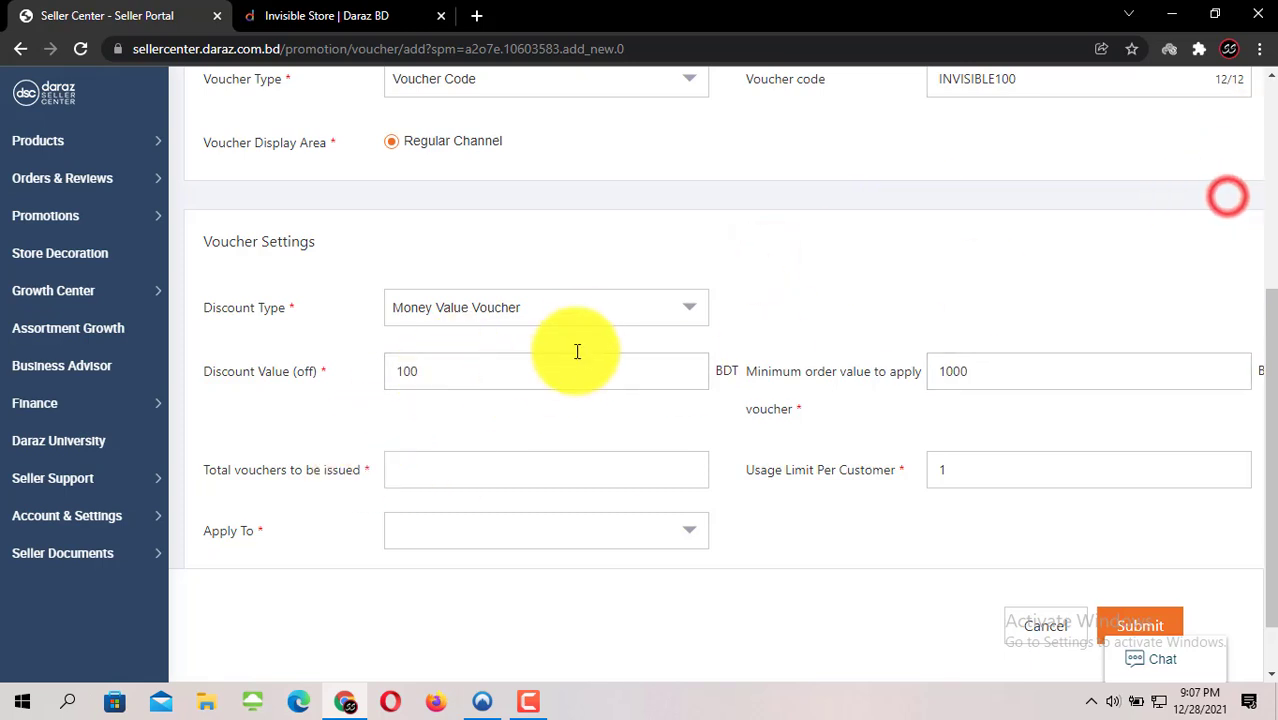
click(541, 405)
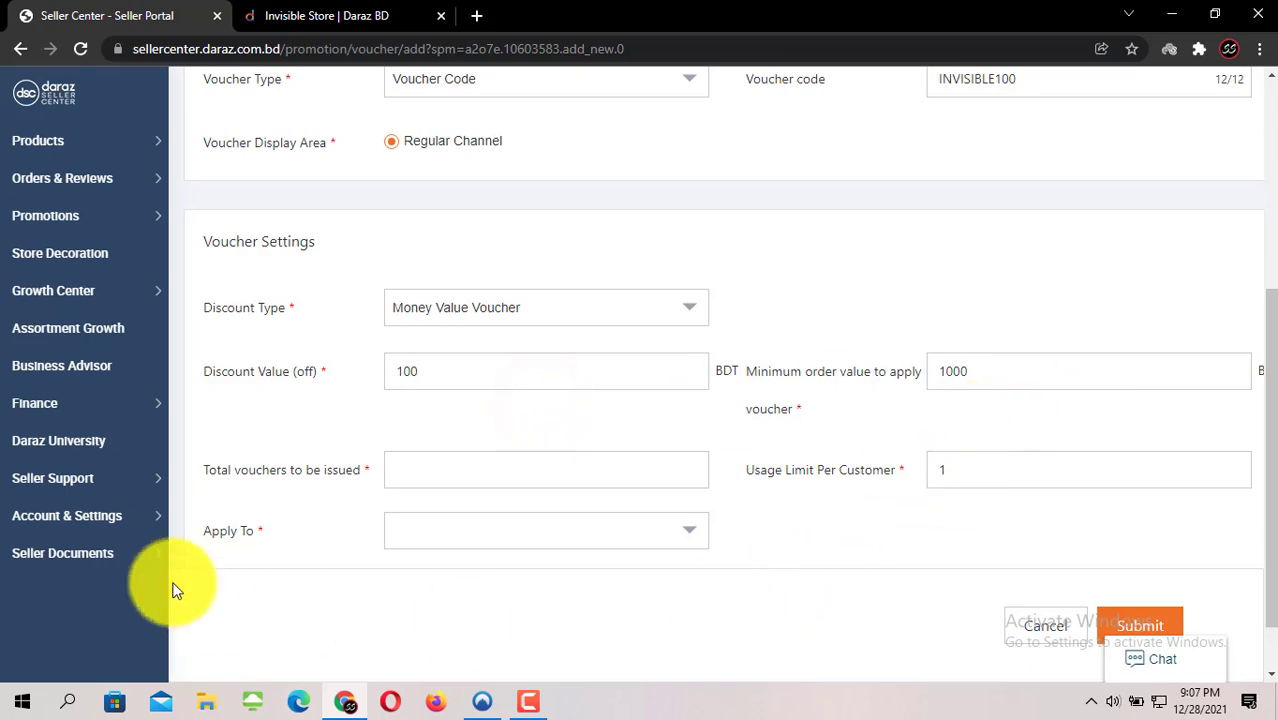
Set the total vouchers to be issued to 100 and the usage limit per customer to 1.
click(458, 472)
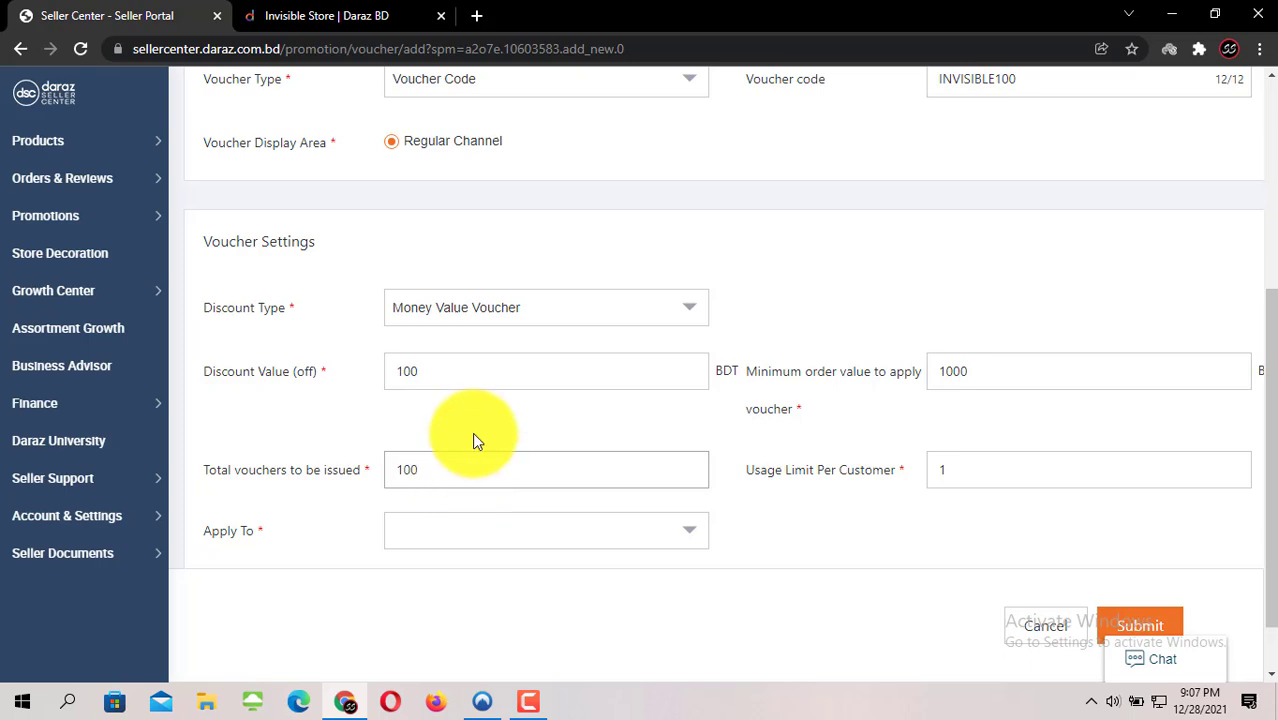
click(473, 433)
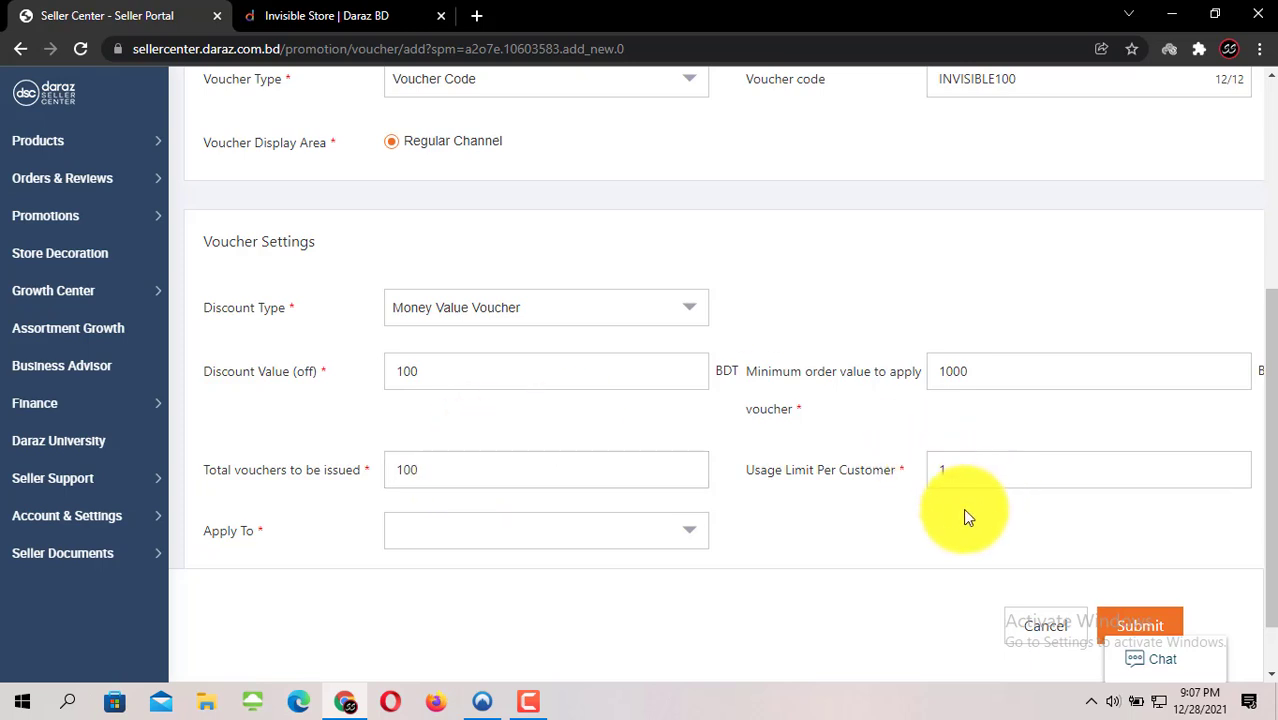
click(978, 473)
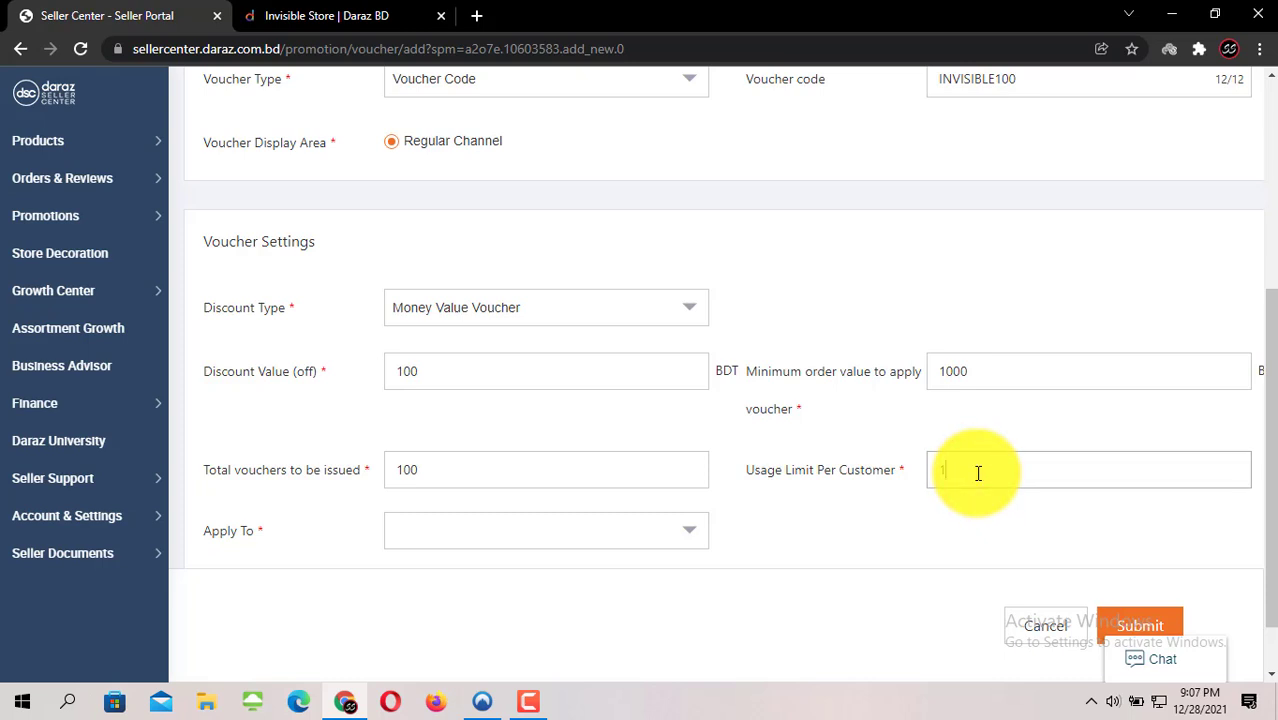
text(1)
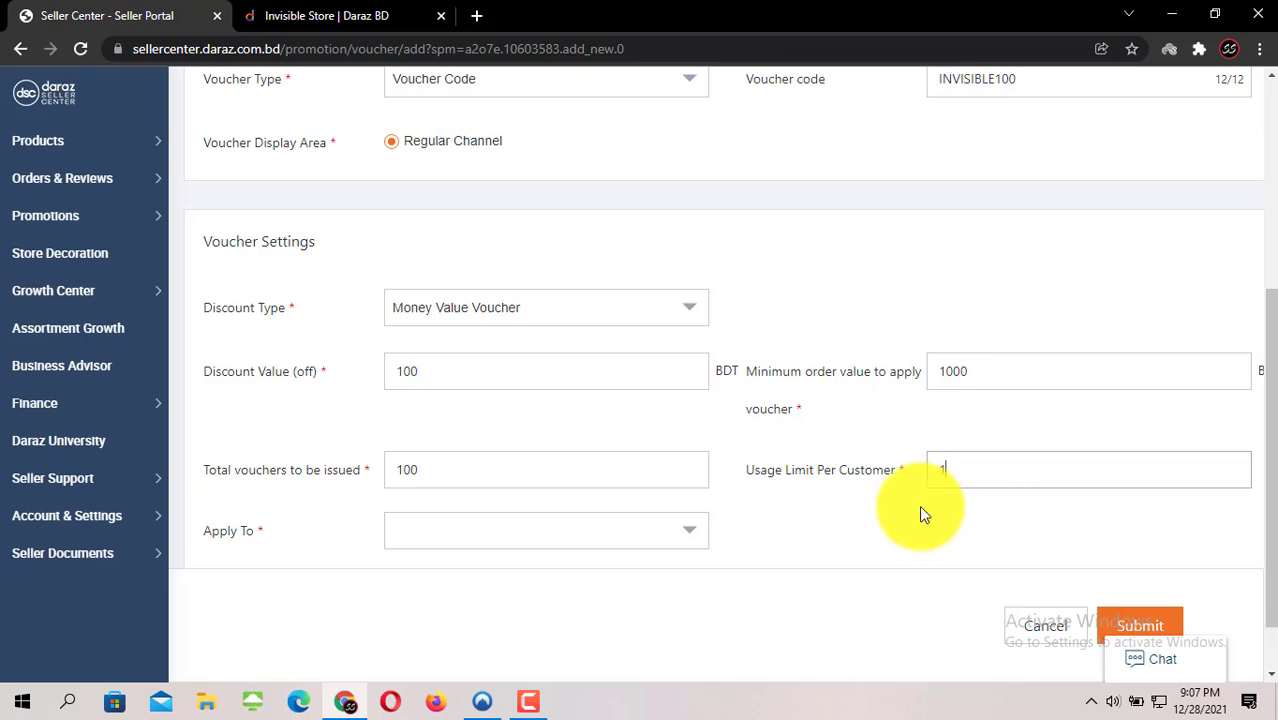
click(897, 521)
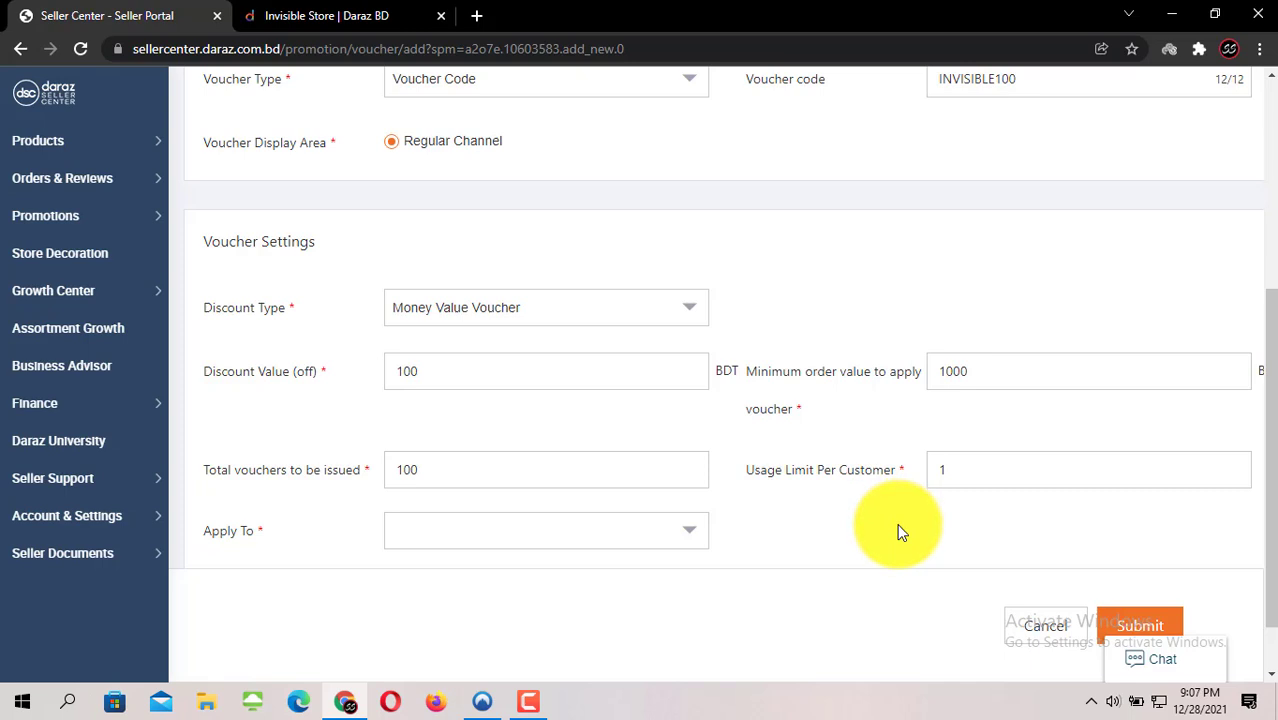
click(961, 471)
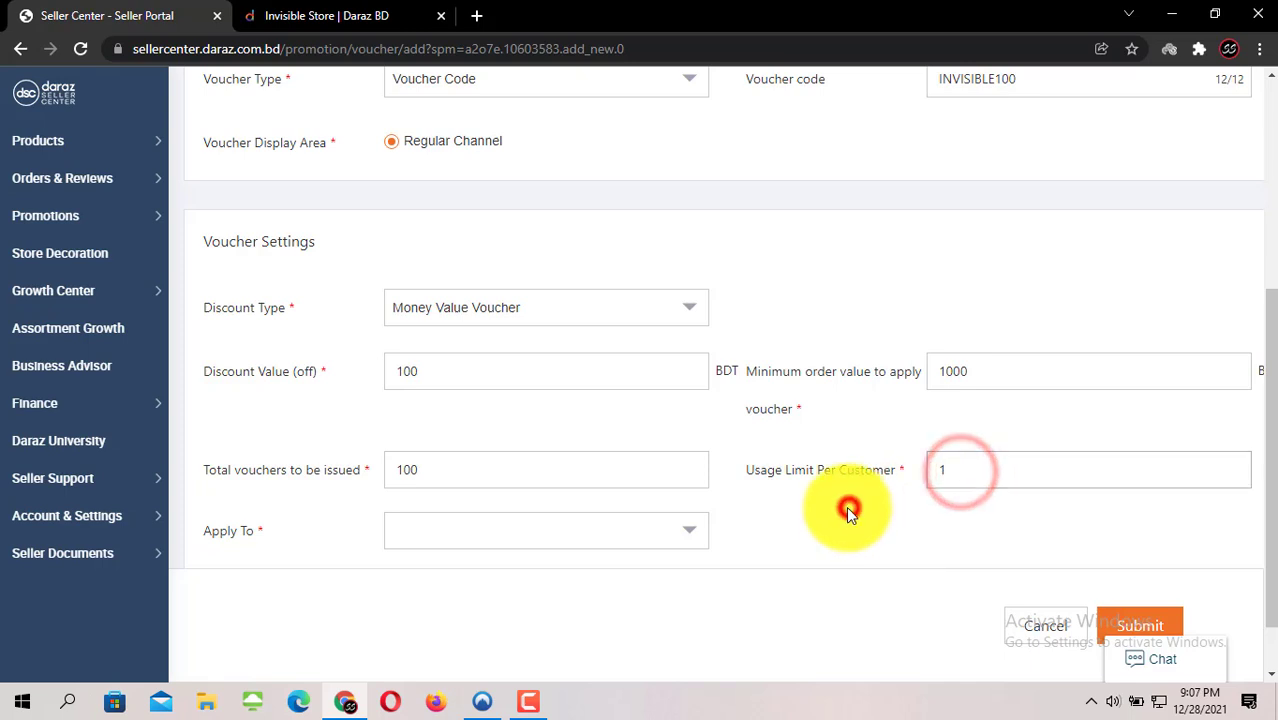
Try applying the voucher to SKU and look at the product selection options this offers.
click(522, 531)
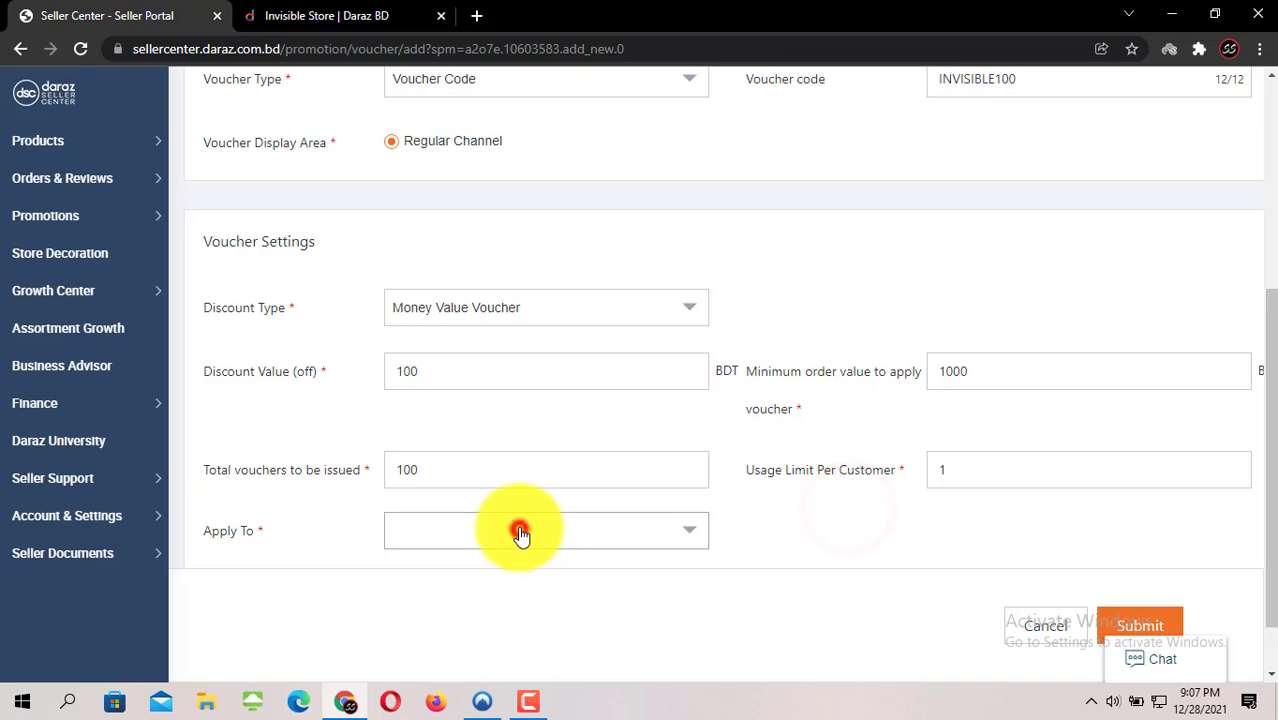
click(454, 531)
click(422, 602)
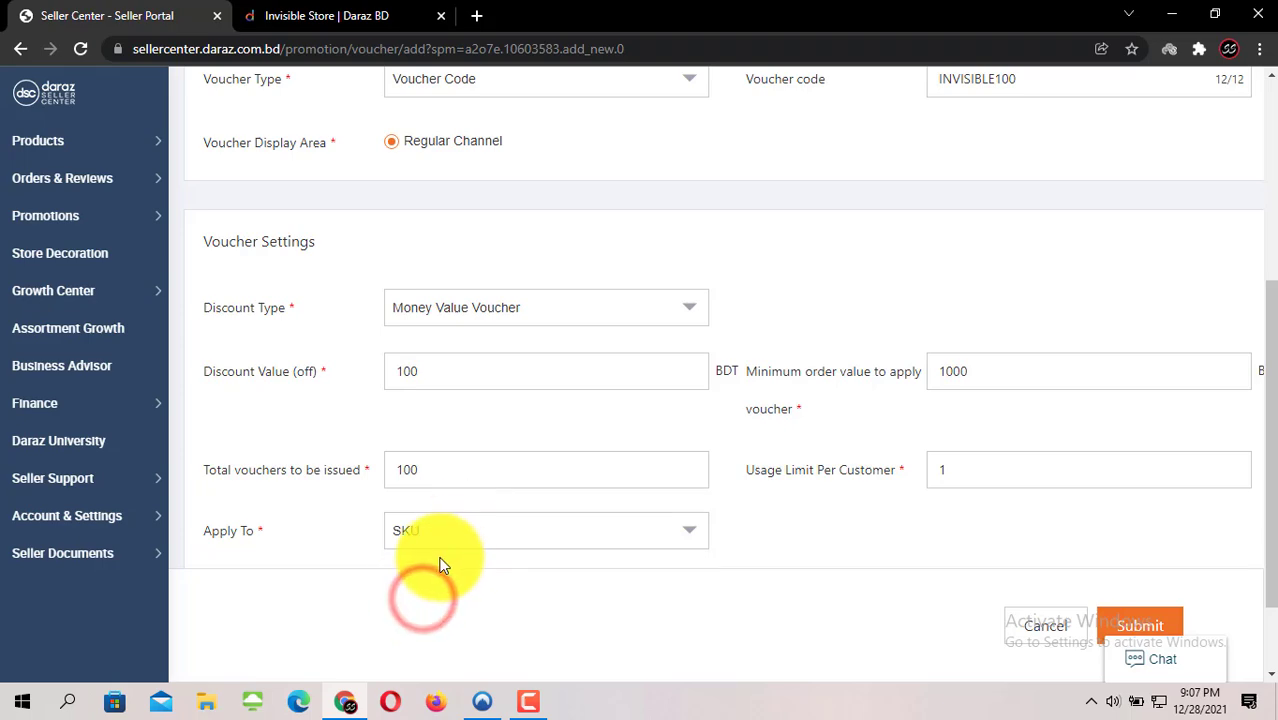
scroll(450, 550, down, 1)
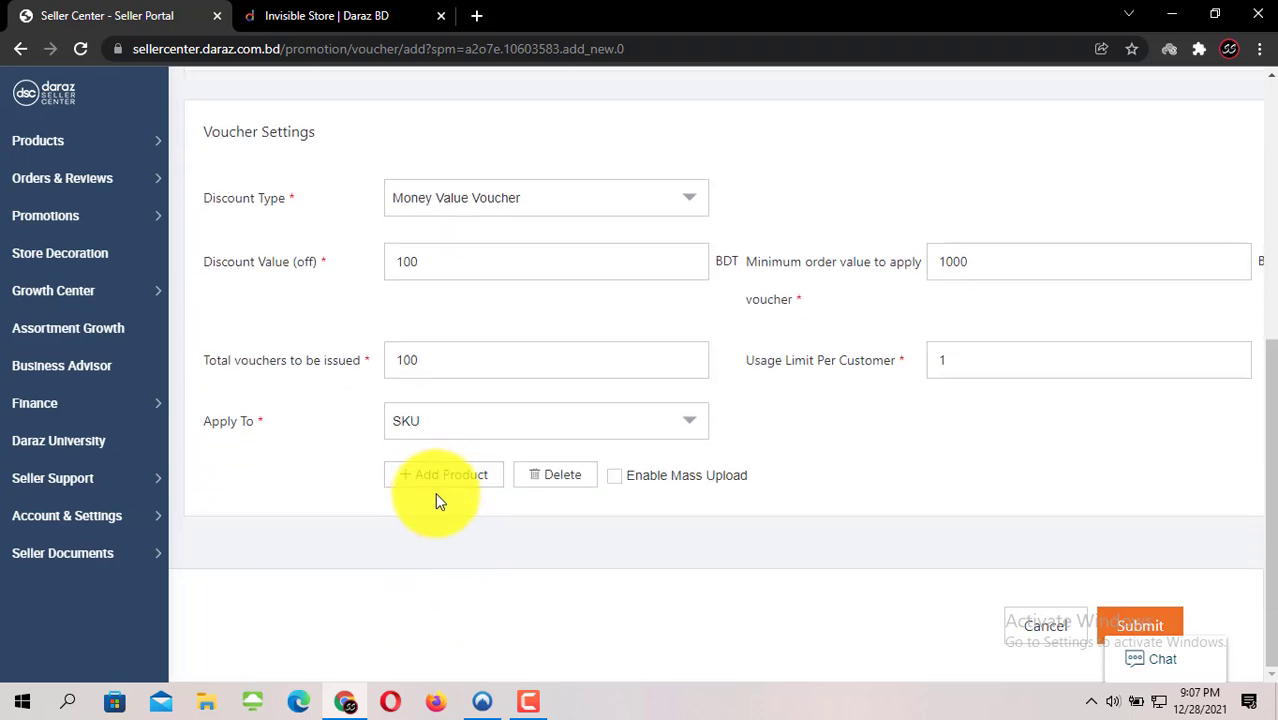
Examine the individual products on the Invisible Store page, and return to the voucher form.
click(340, 15)
scroll(476, 538, down, 3)
scroll(476, 538, down, 1)
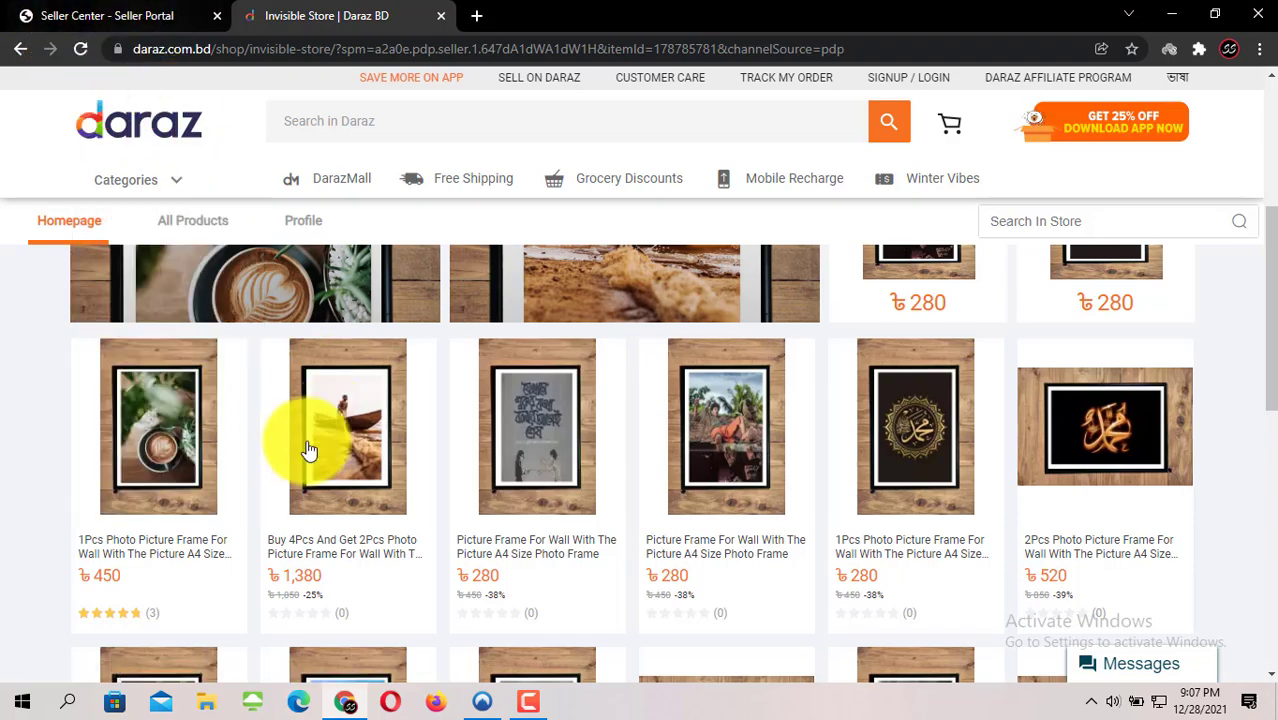
scroll(262, 471, up, 1)
scroll(174, 508, down, 1)
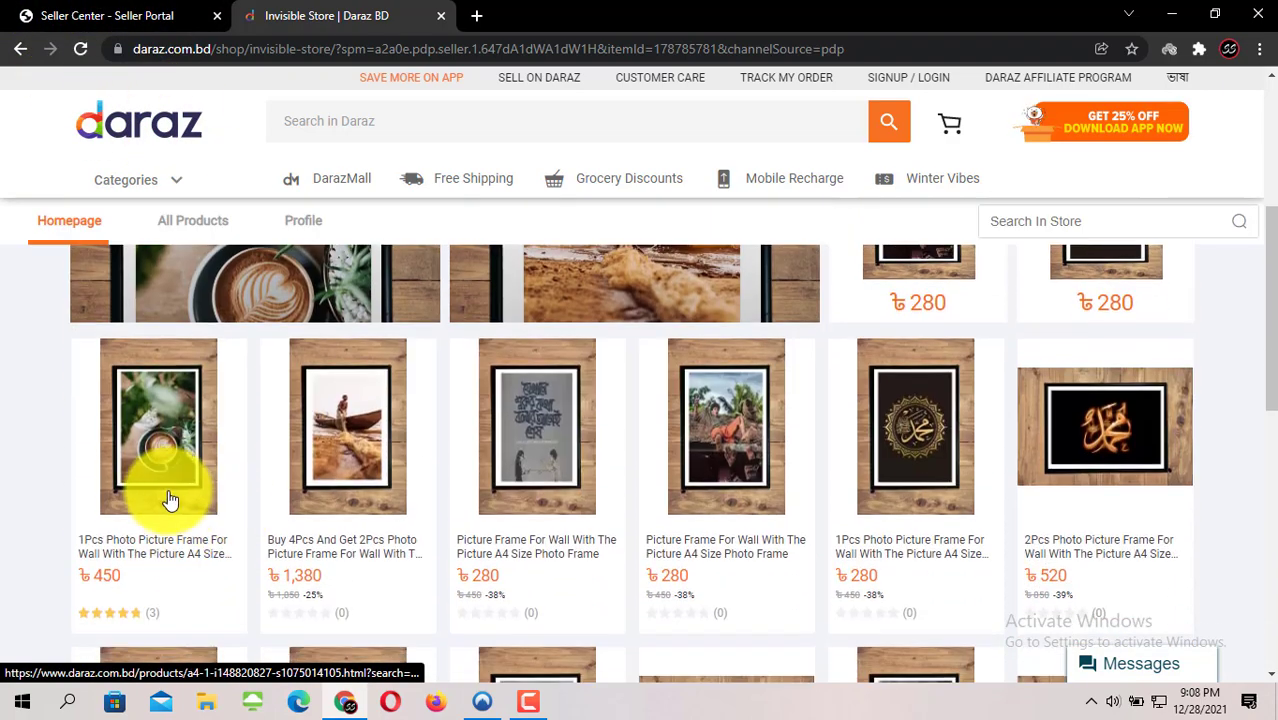
click(60, 15)
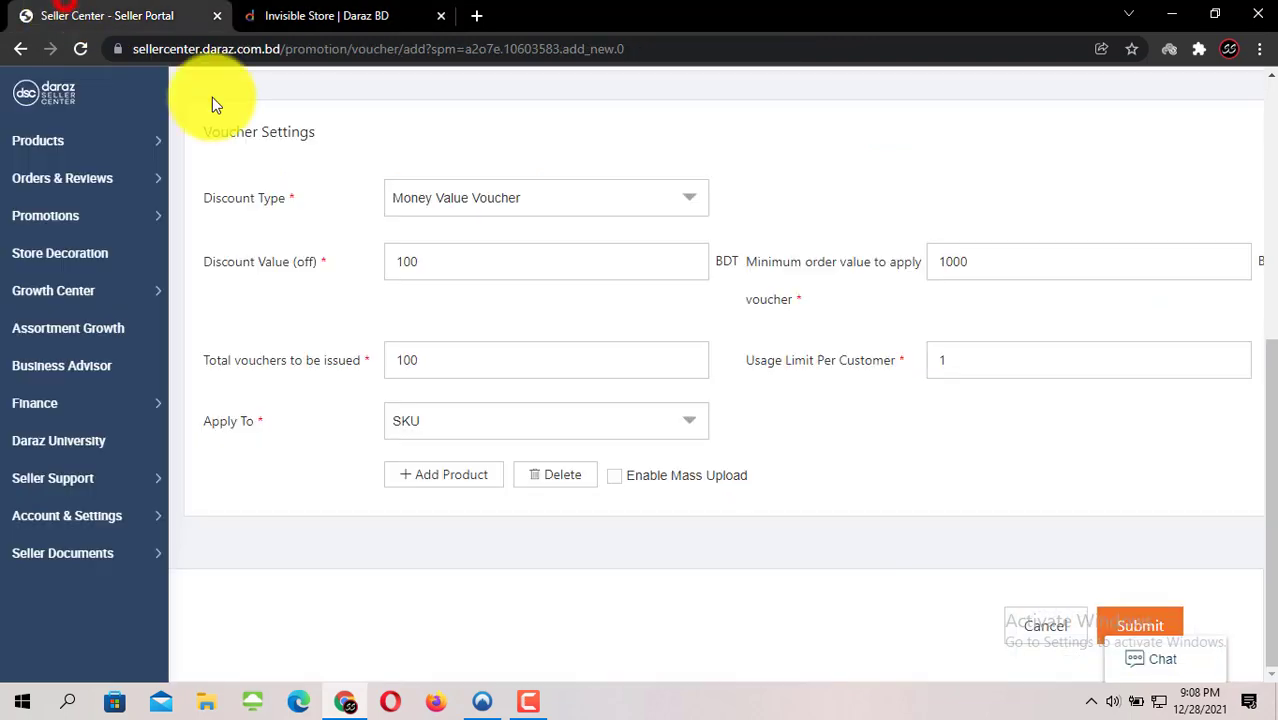
Apply the voucher to the whole Shop and look over the store's product range it covers.
click(519, 440)
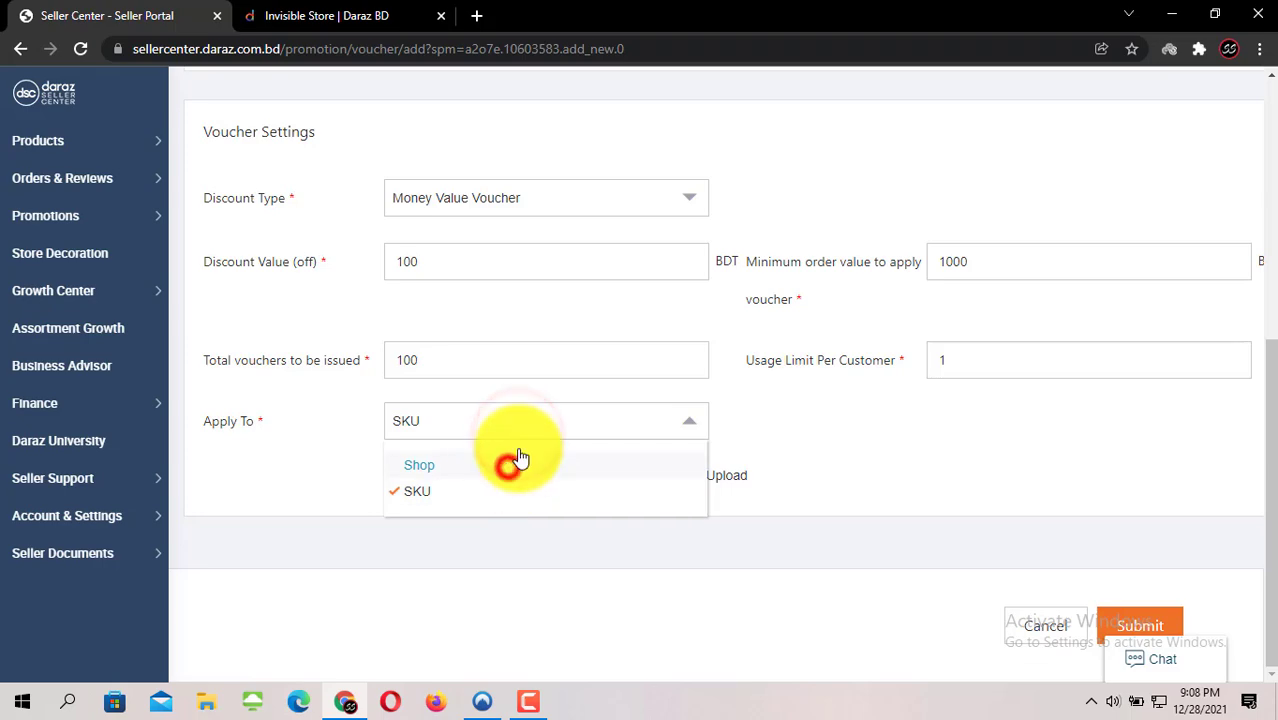
click(508, 463)
click(287, 12)
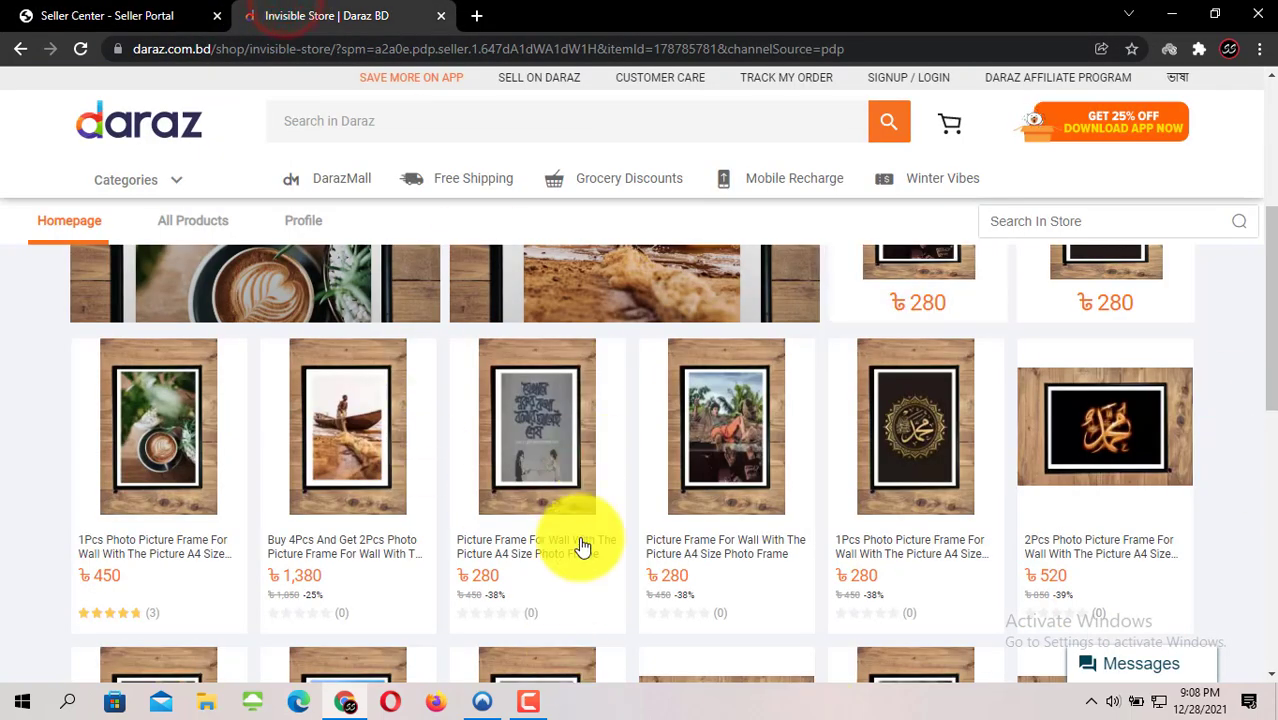
scroll(558, 488, up, 3)
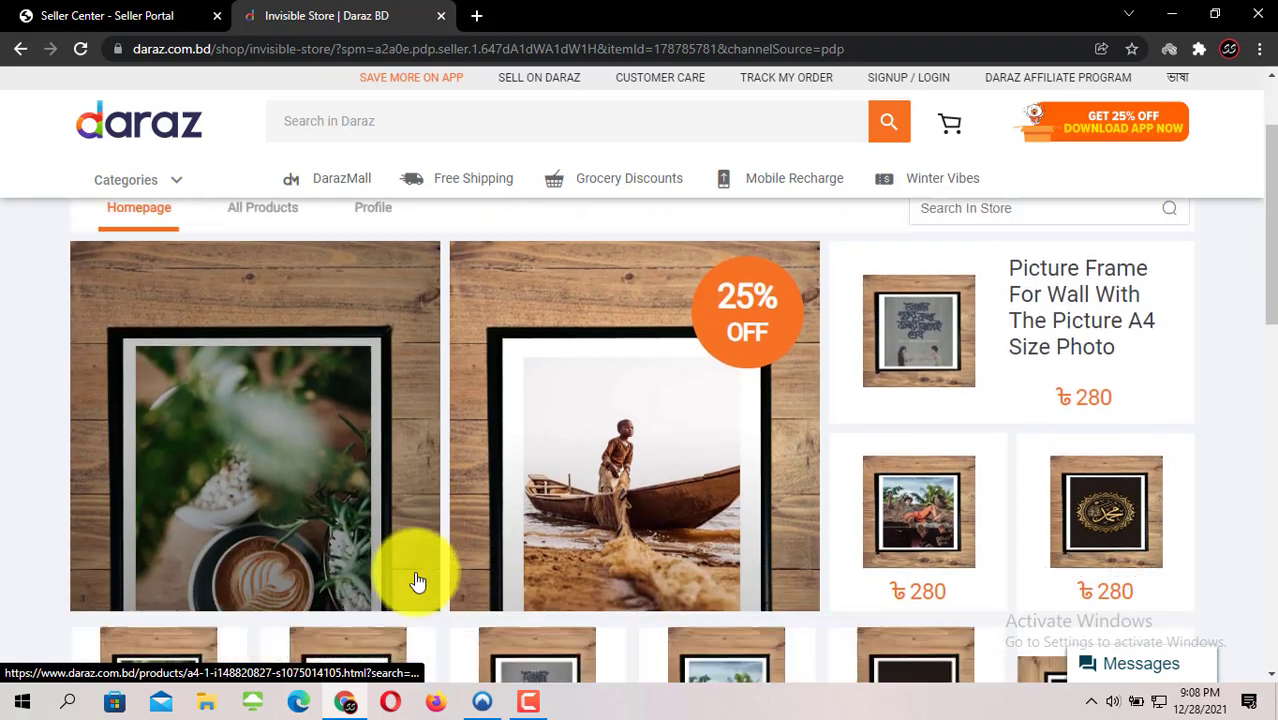
scroll(418, 580, down, 2)
click(34, 14)
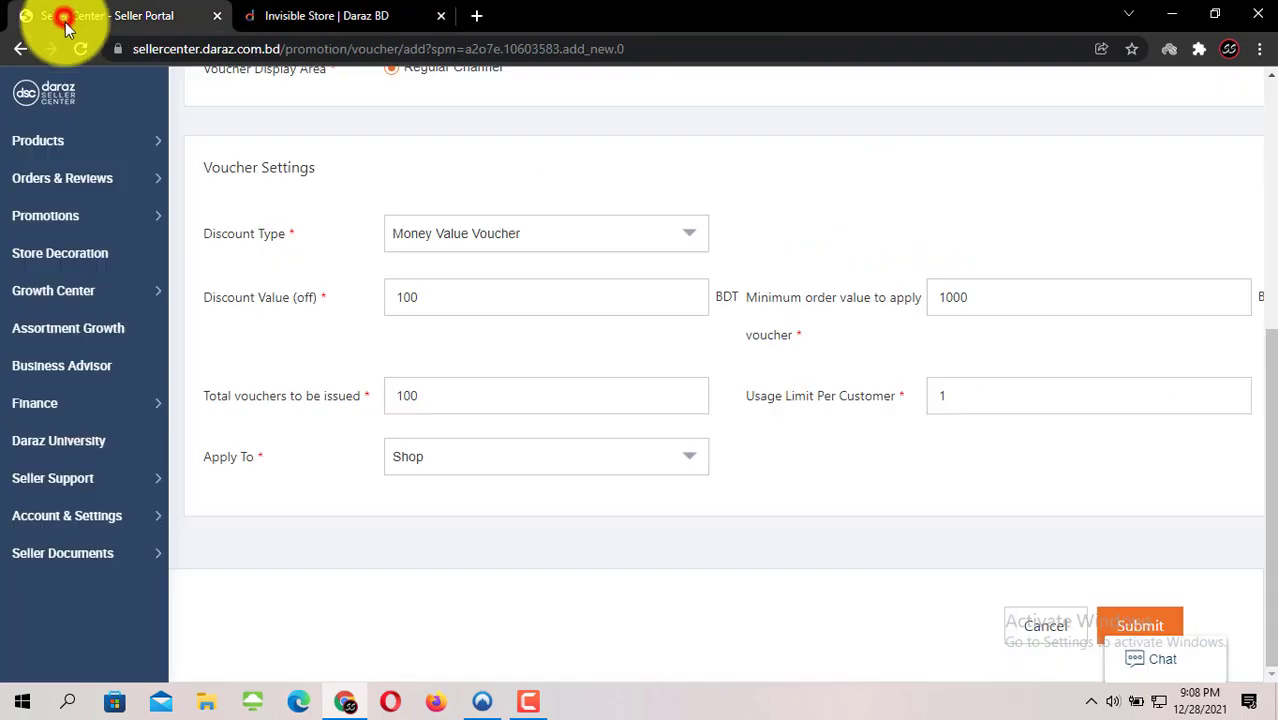
Review the voucher's dates, code and discount settings, closing the policy notice, and try to submit the voucher.
scroll(774, 507, up, 5)
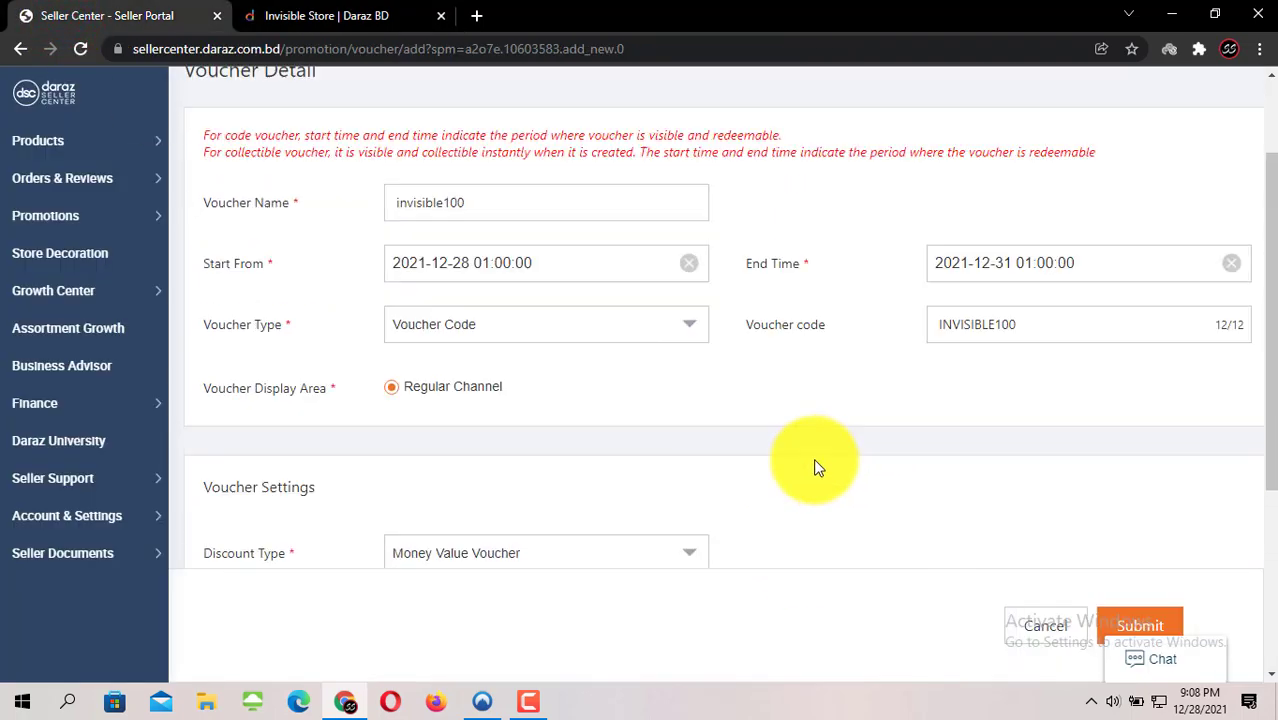
drag(1040, 456, 946, 485)
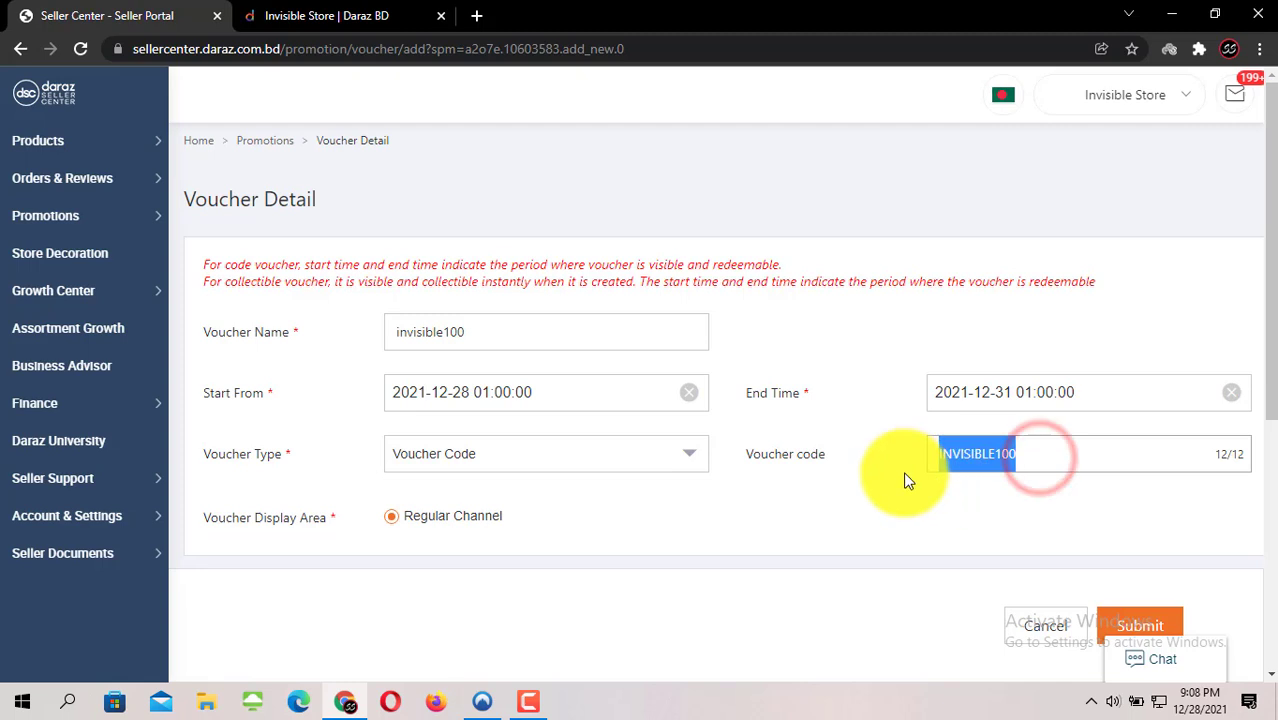
click(903, 471)
scroll(907, 489, down, 3)
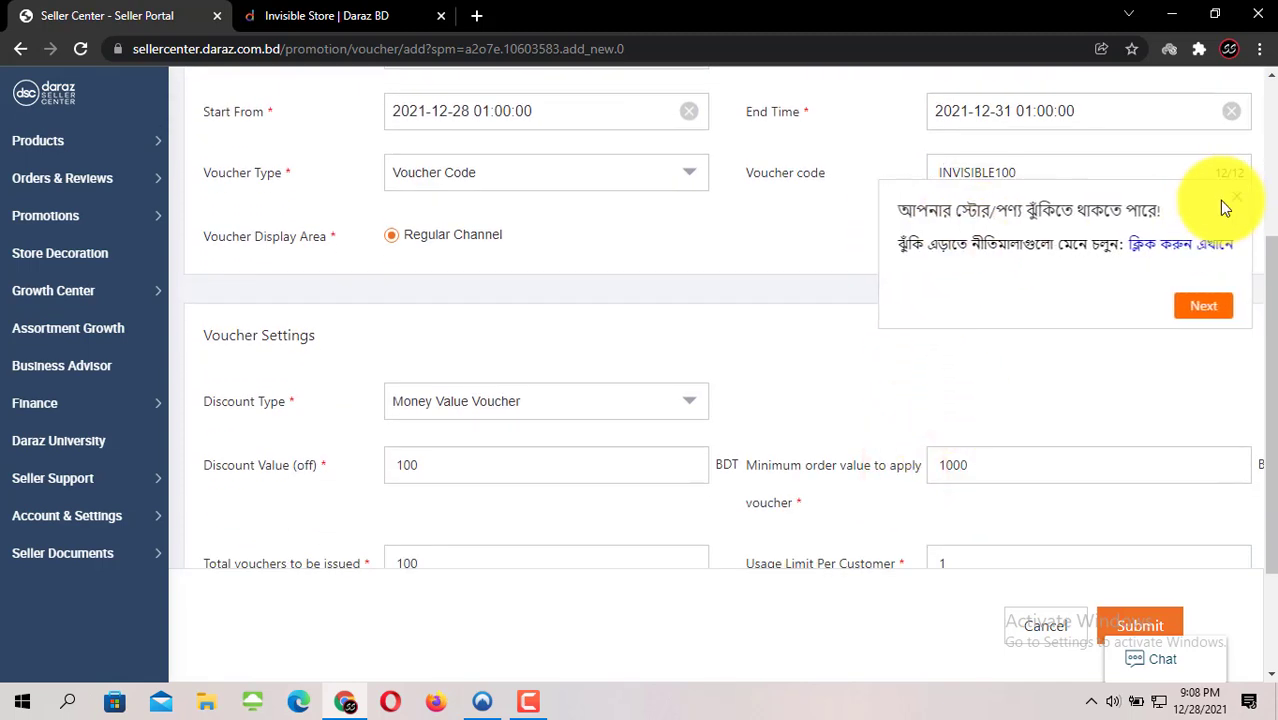
click(1236, 198)
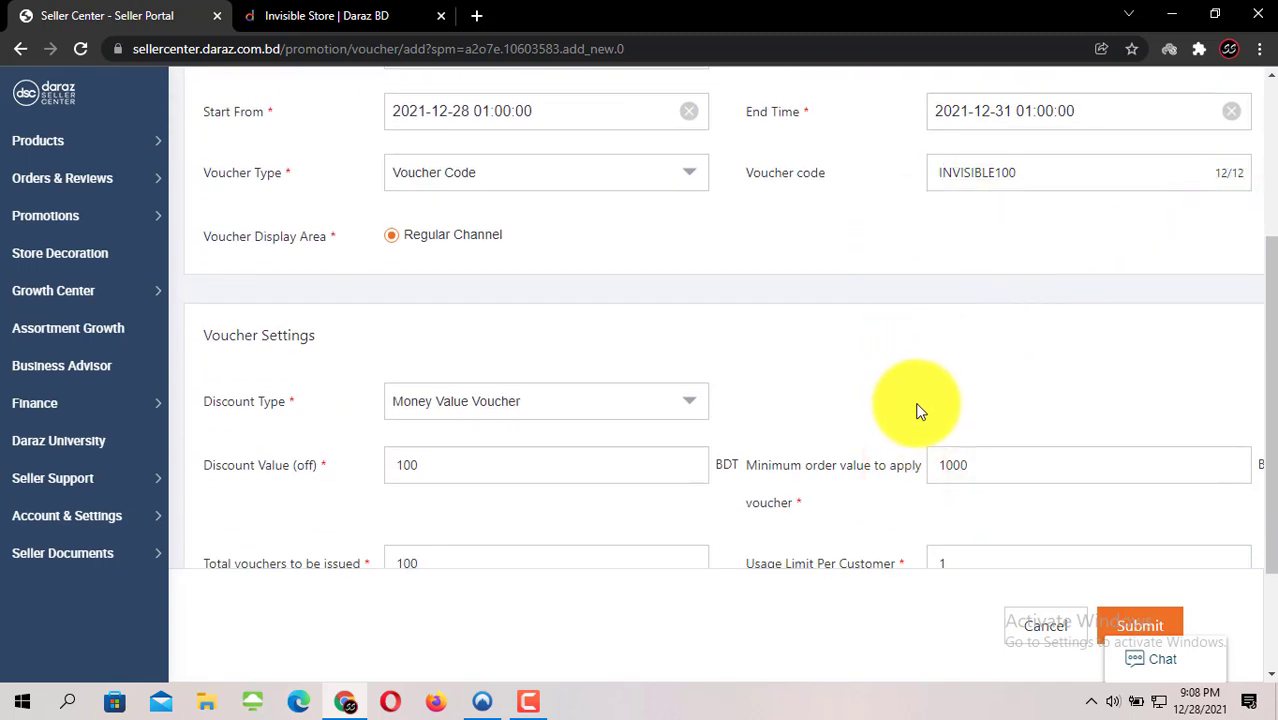
scroll(870, 422, down, 1)
scroll(485, 491, down, 1)
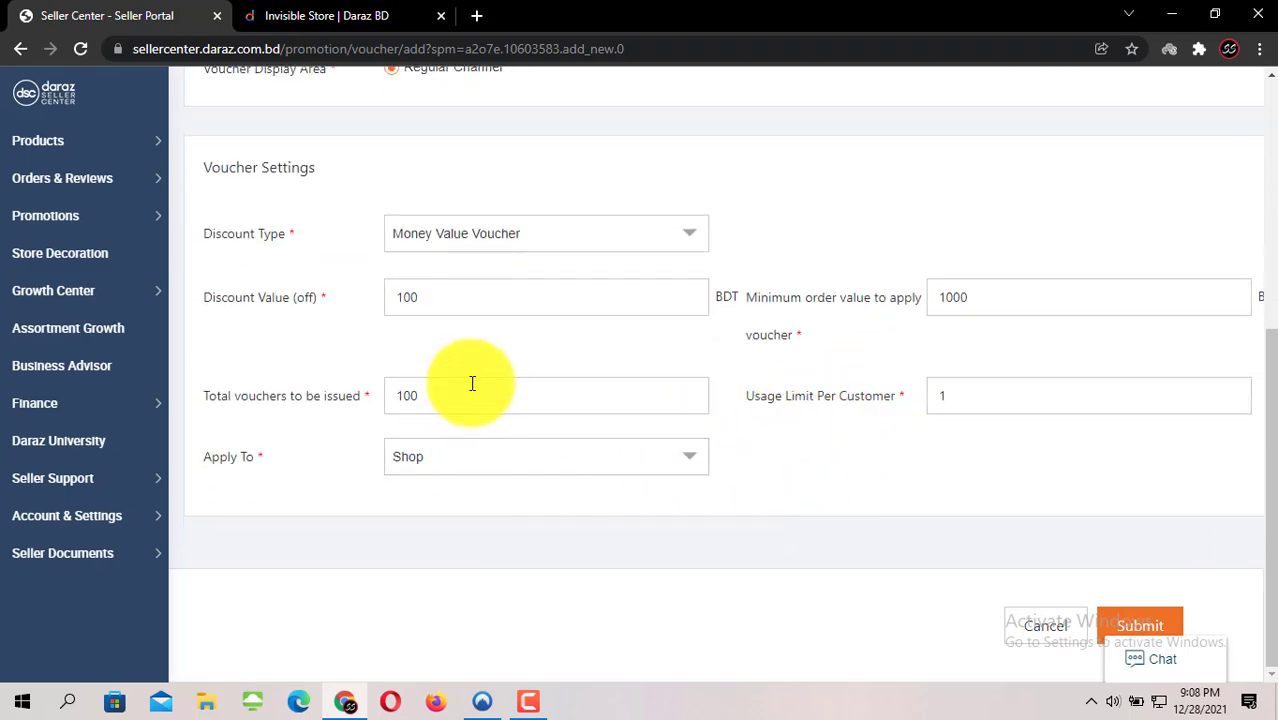
scroll(476, 381, up, 1)
scroll(680, 360, down, 1)
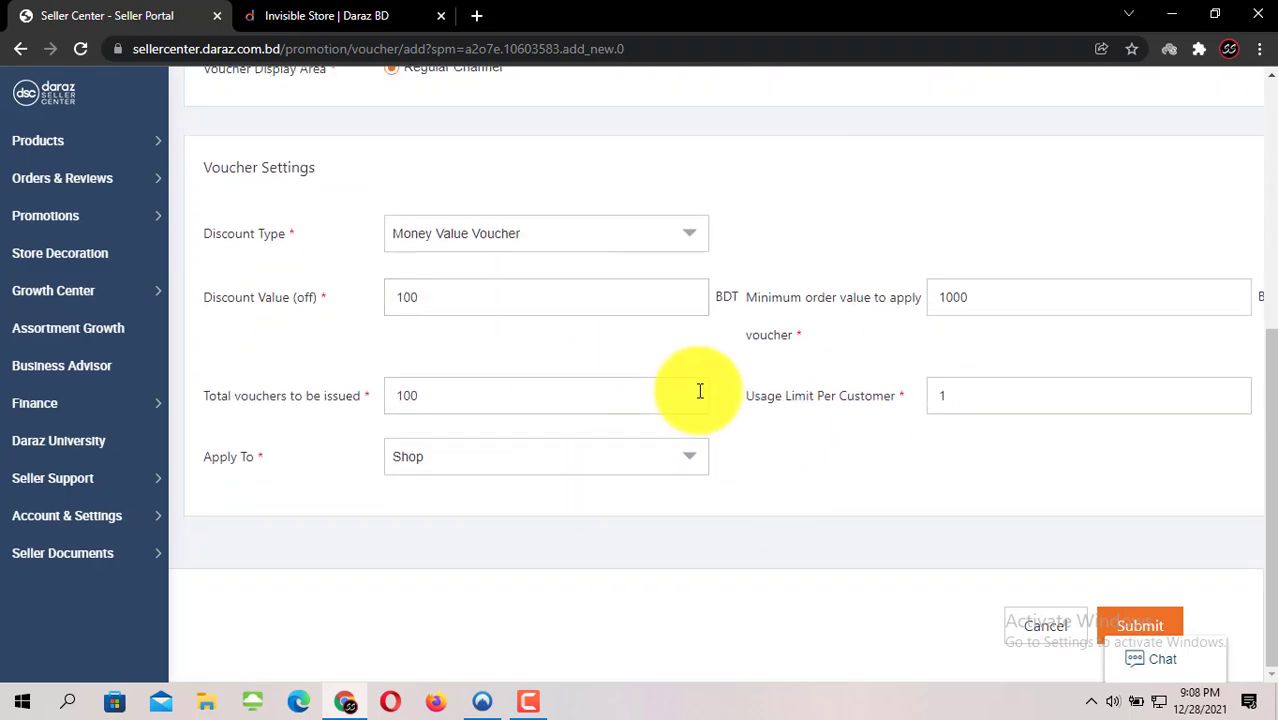
scroll(695, 392, up, 4)
scroll(1080, 530, down, 1)
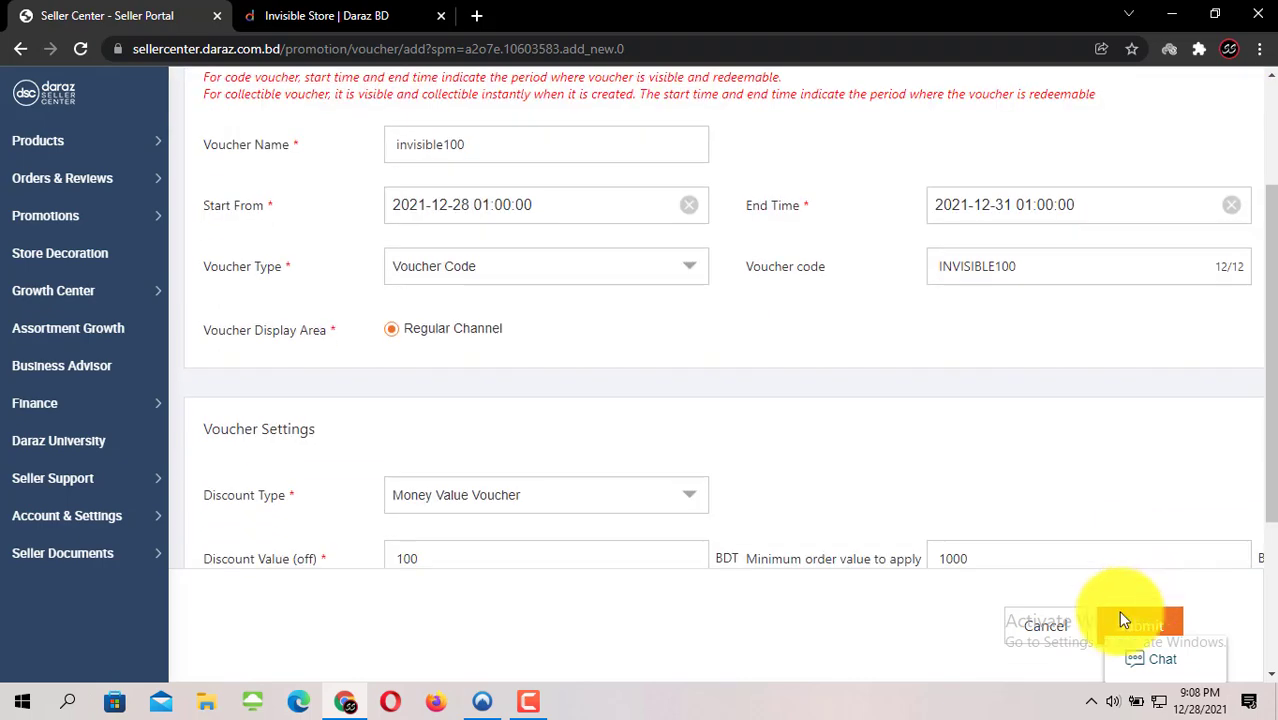
click(1152, 628)
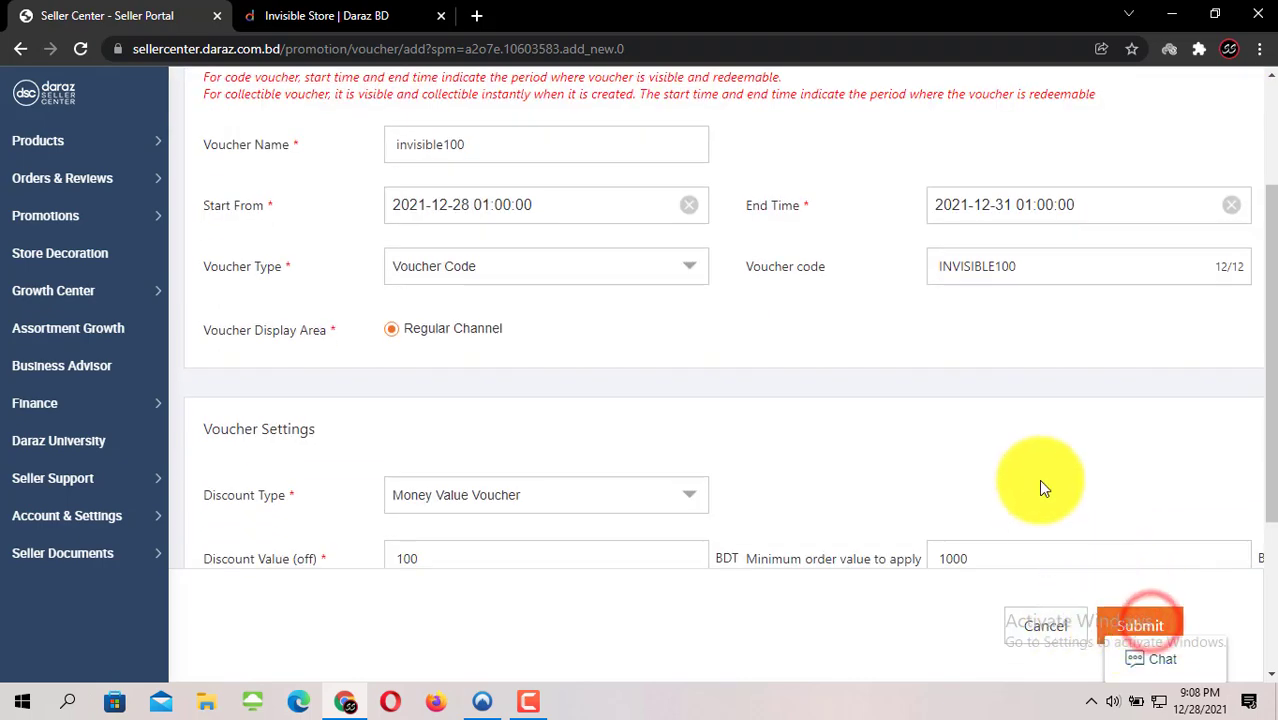
Shorten the voucher code to INVISIBLE10 and submit the voucher.
scroll(1100, 470, up, 1)
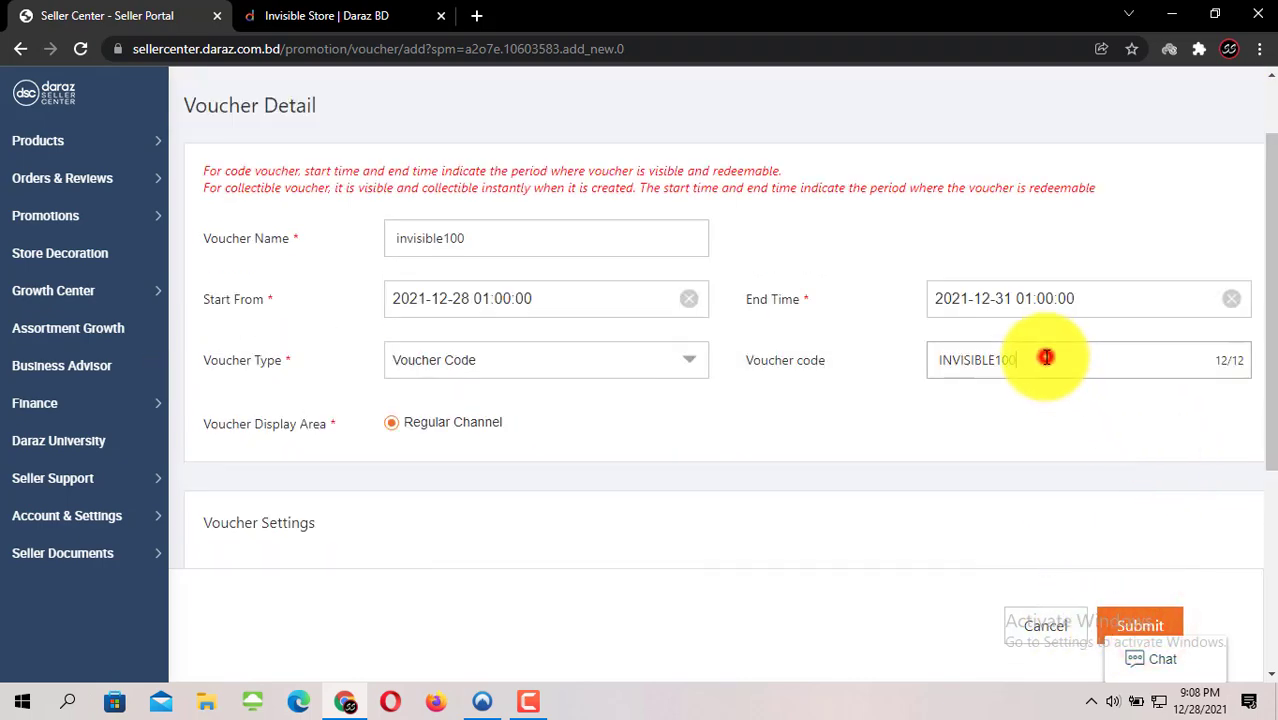
drag(1045, 357, 922, 395)
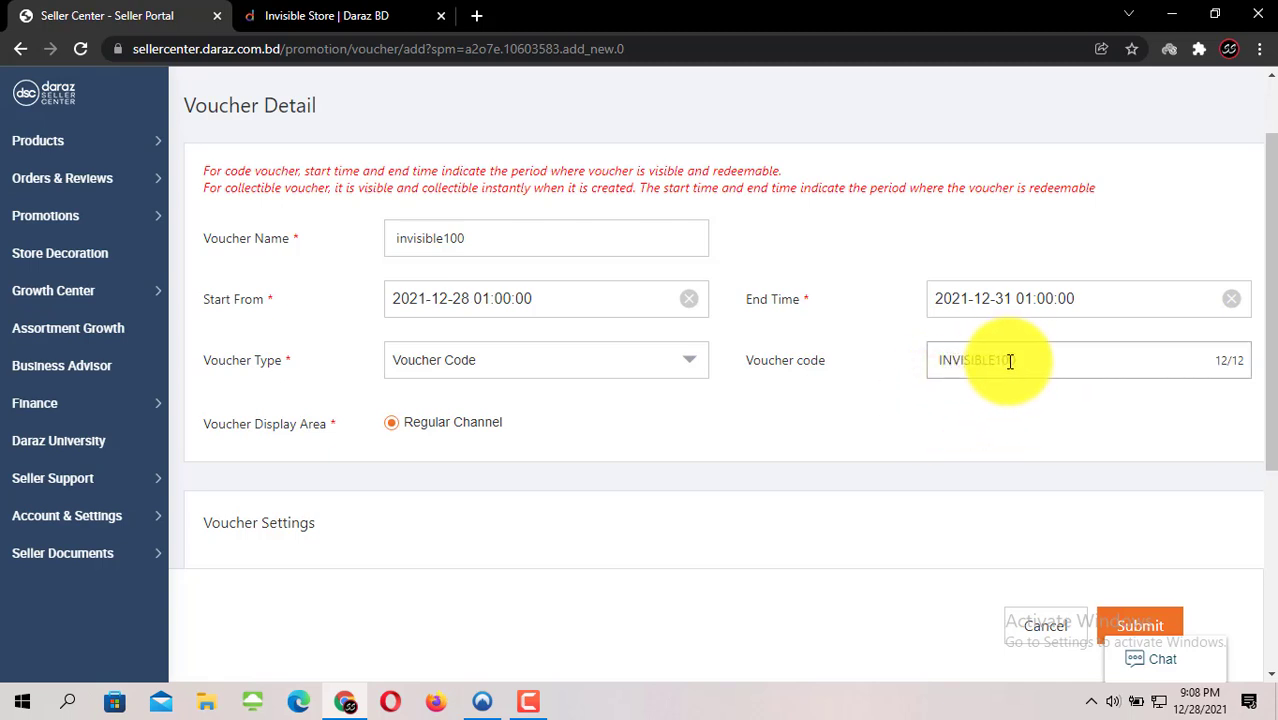
drag(1020, 360, 994, 362)
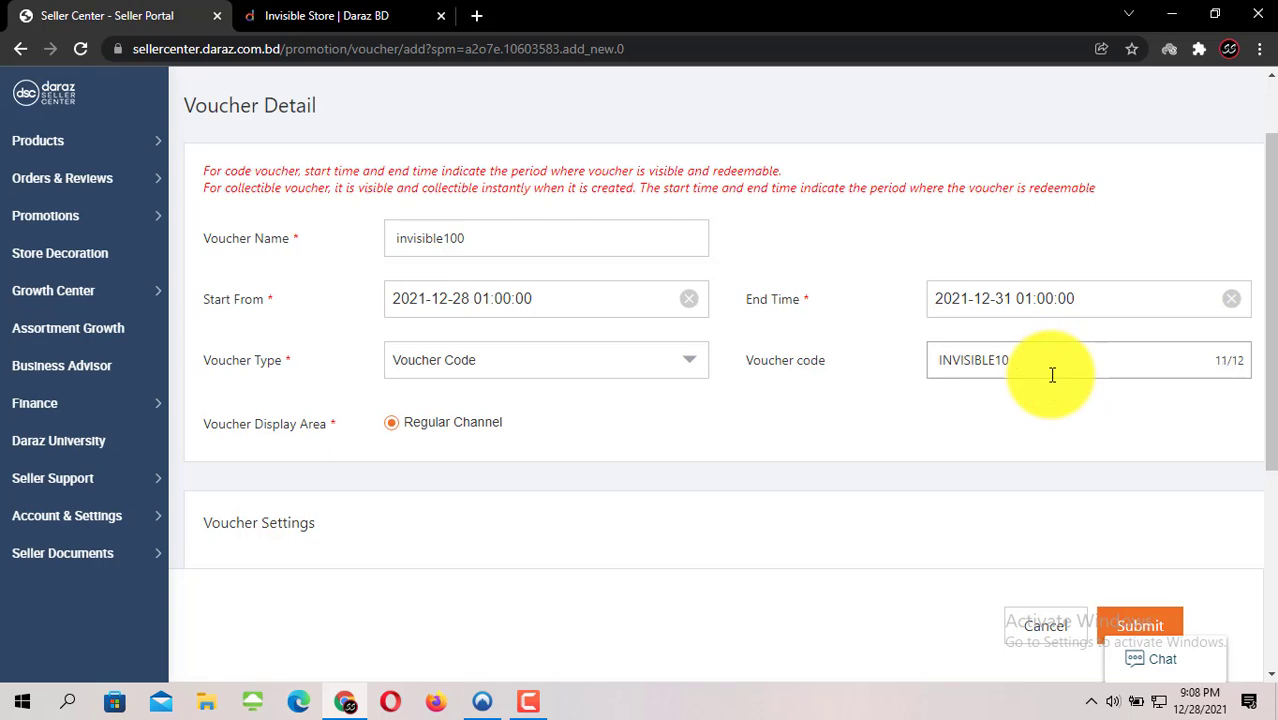
click(998, 441)
scroll(1040, 480, down, 1)
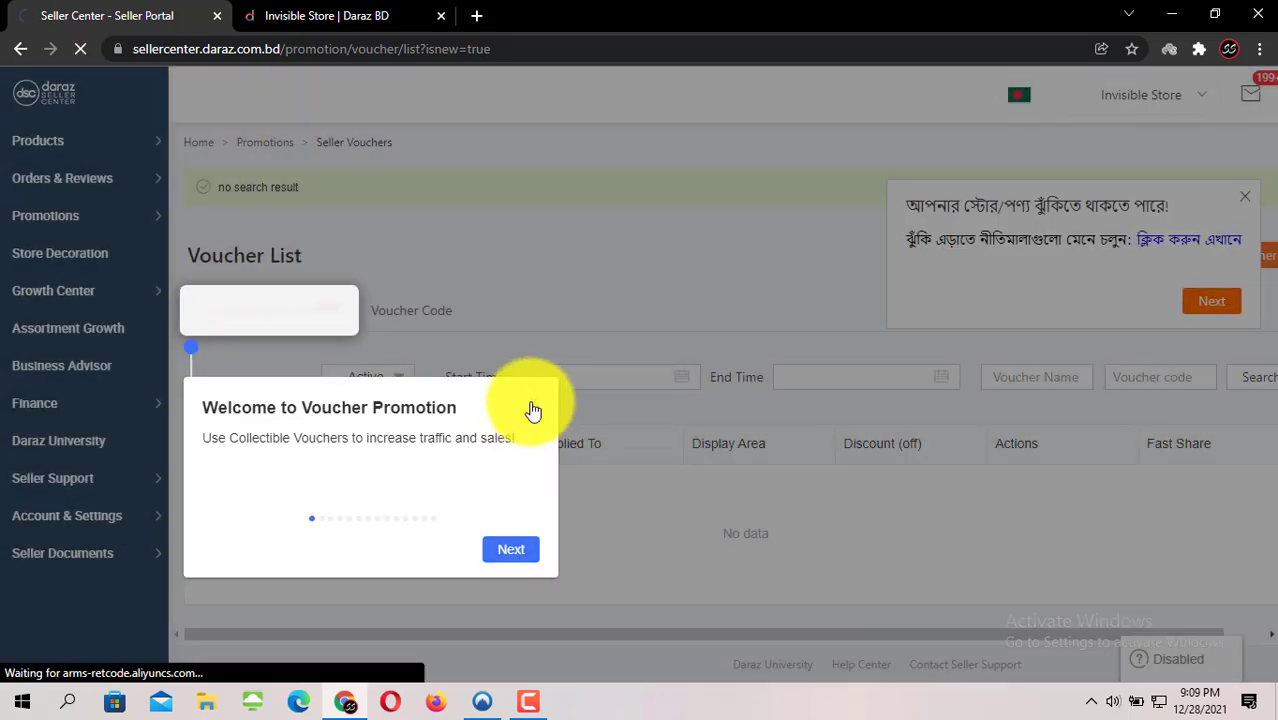
Dismiss the voucher promotion introduction and show the code-type vouchers in the Voucher List.
click(532, 402)
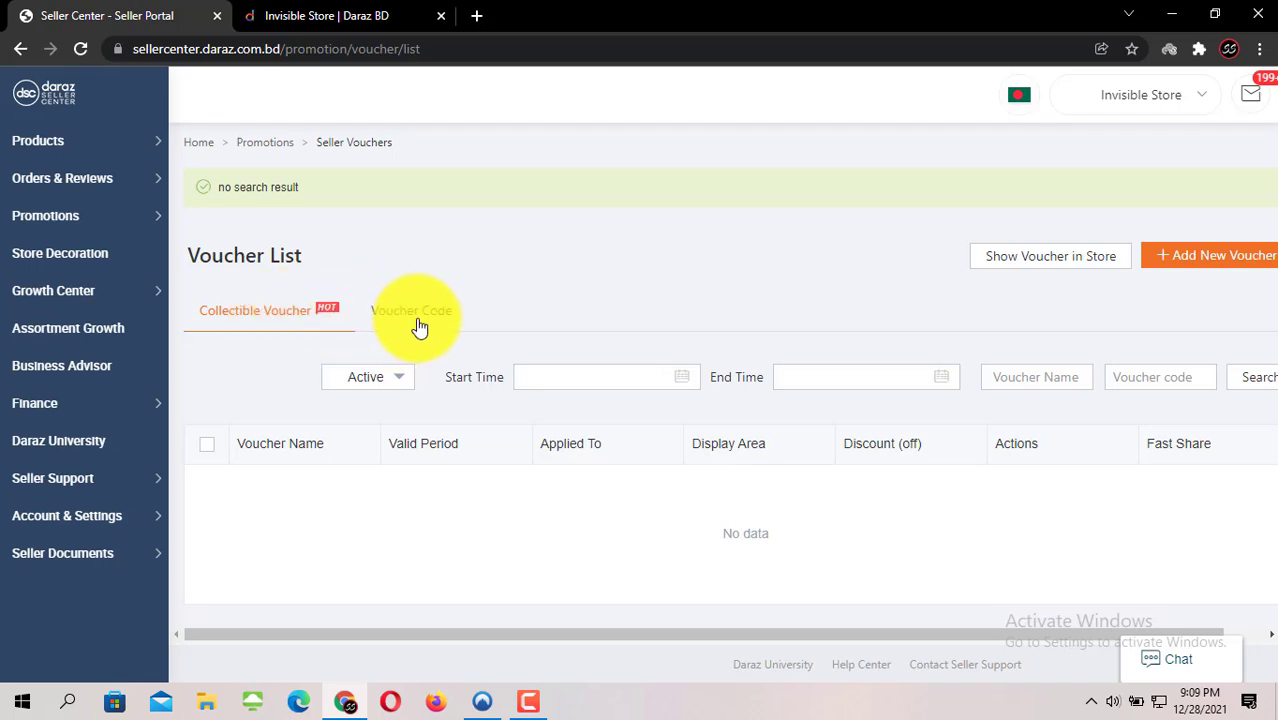
click(418, 324)
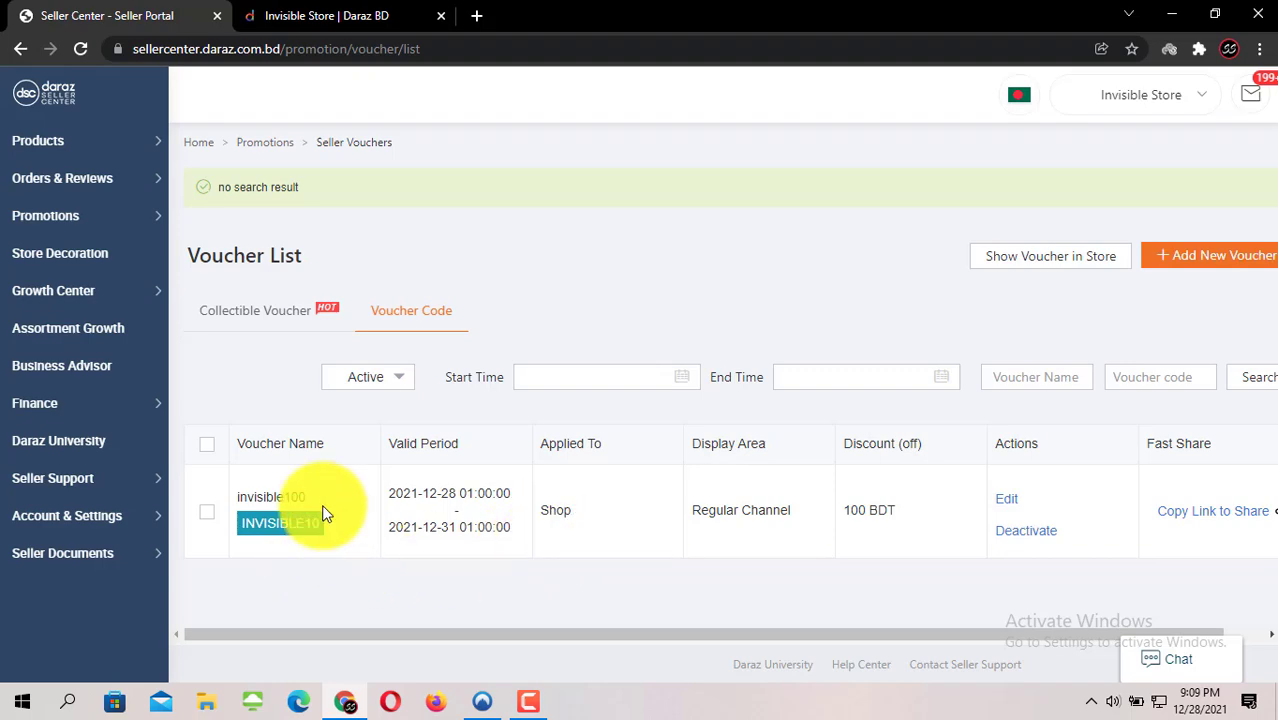
Check the public Invisible Store page for the voucher and look over its full product range.
click(295, 14)
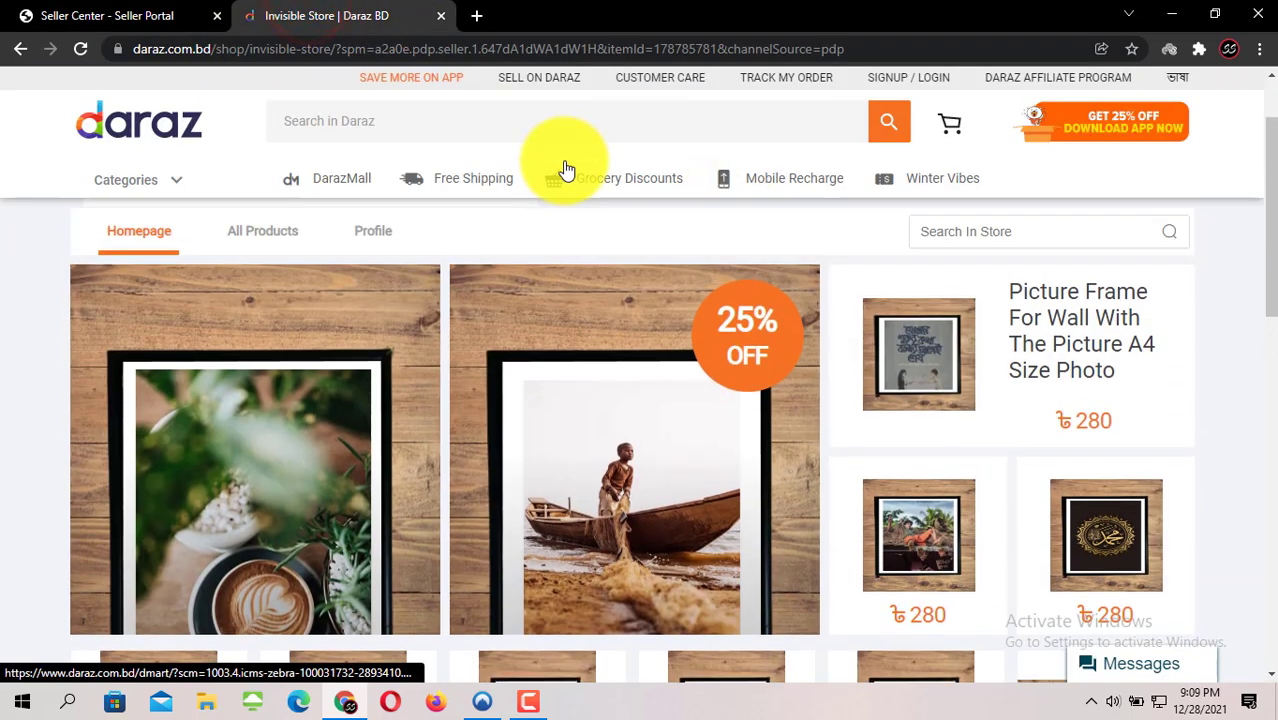
scroll(566, 168, up, 1)
click(566, 168)
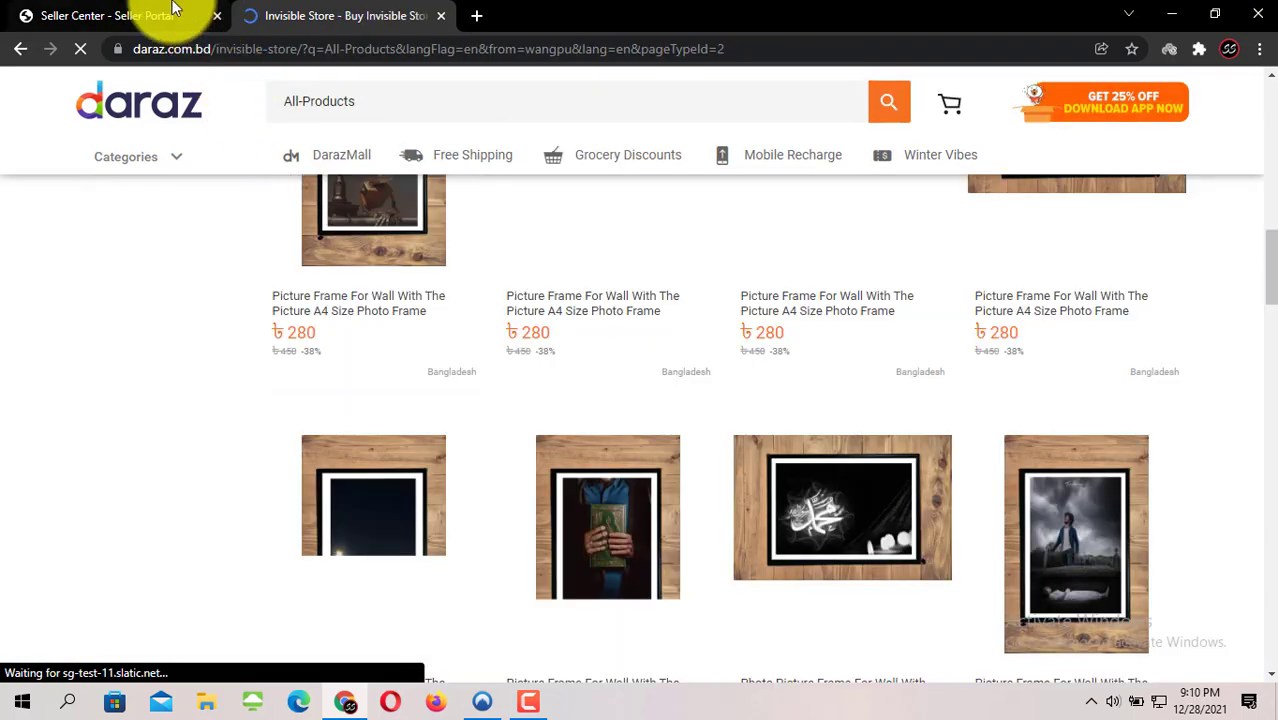
Return to the Seller Center Voucher List, close the policy notice and open the store editor for showing the voucher in the store.
click(174, 12)
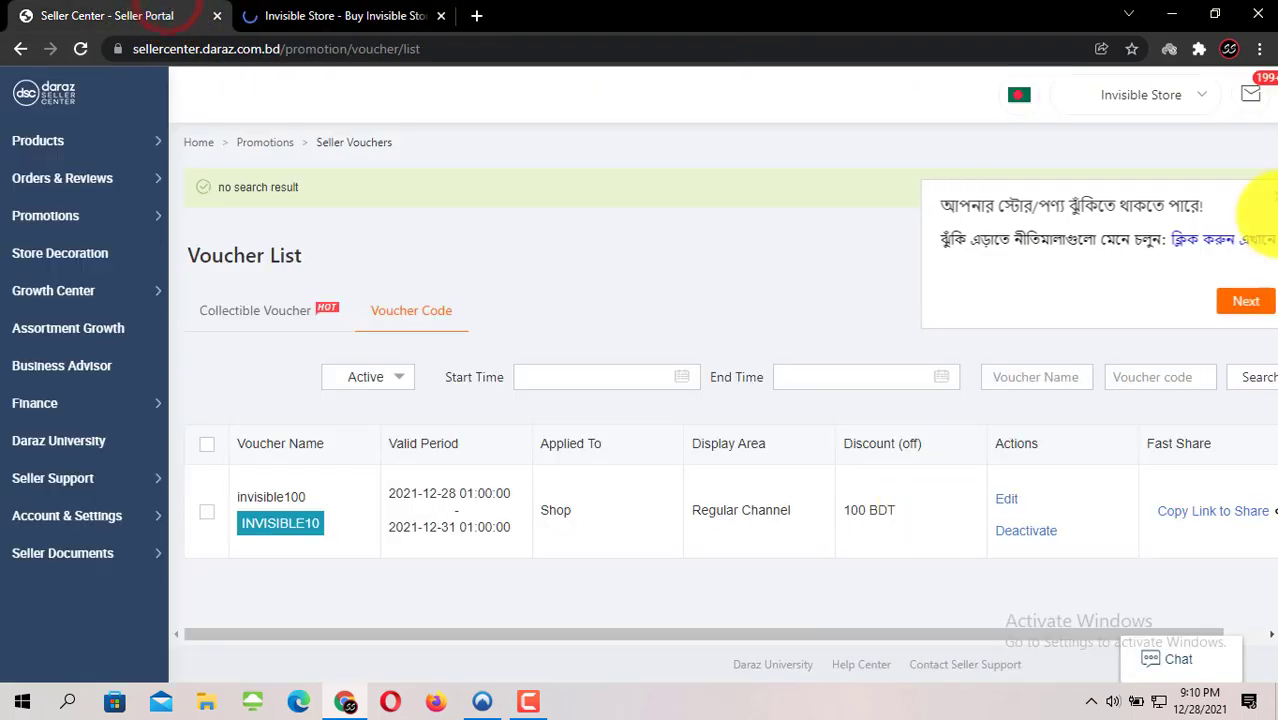
click(1253, 197)
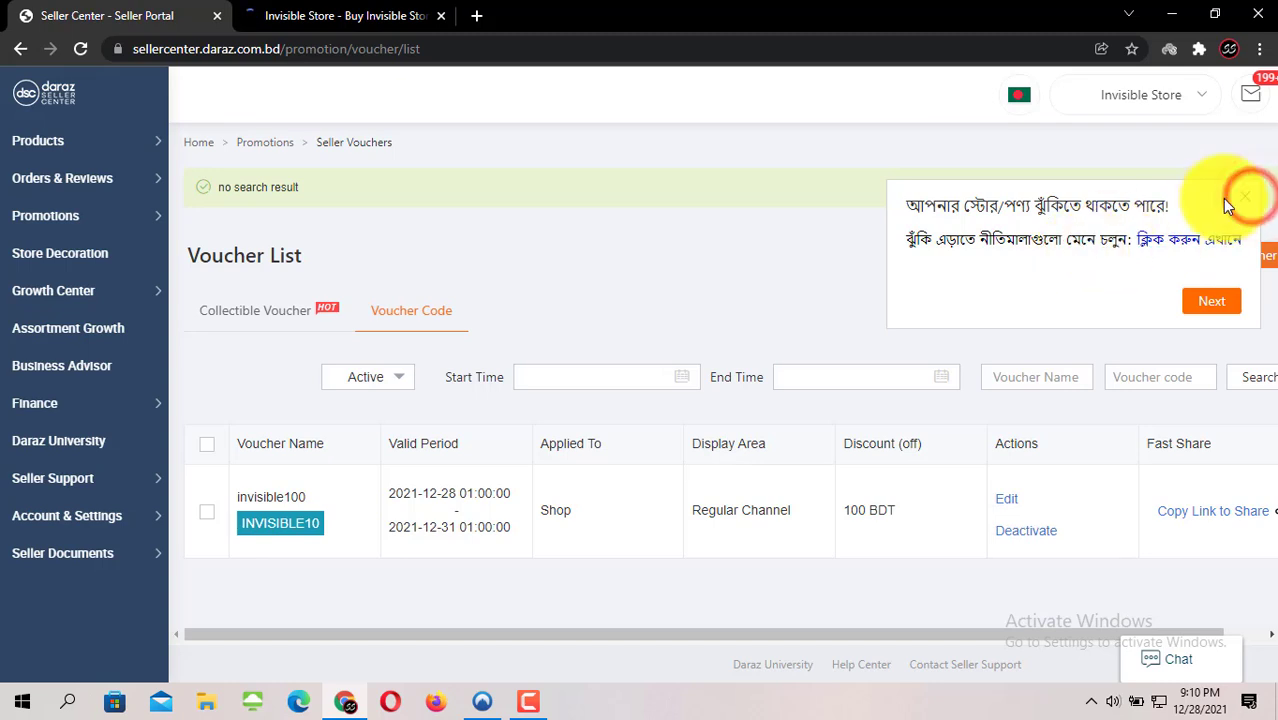
click(1240, 203)
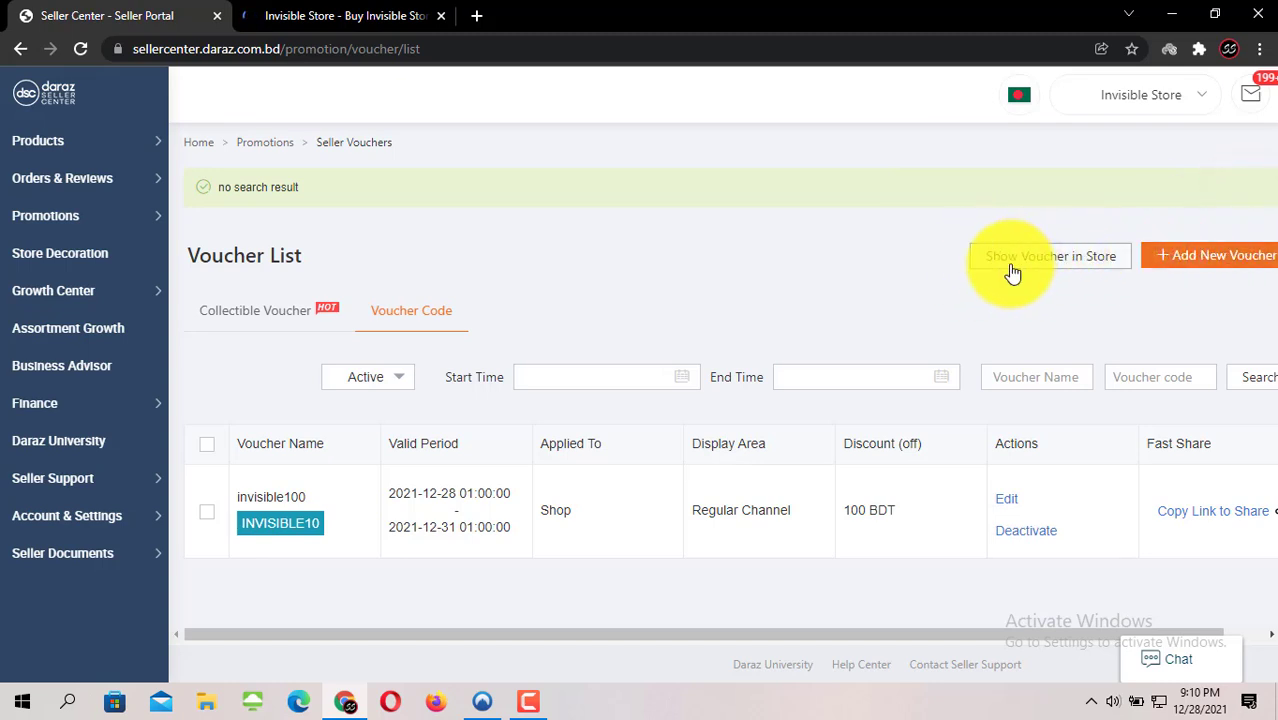
click(1026, 258)
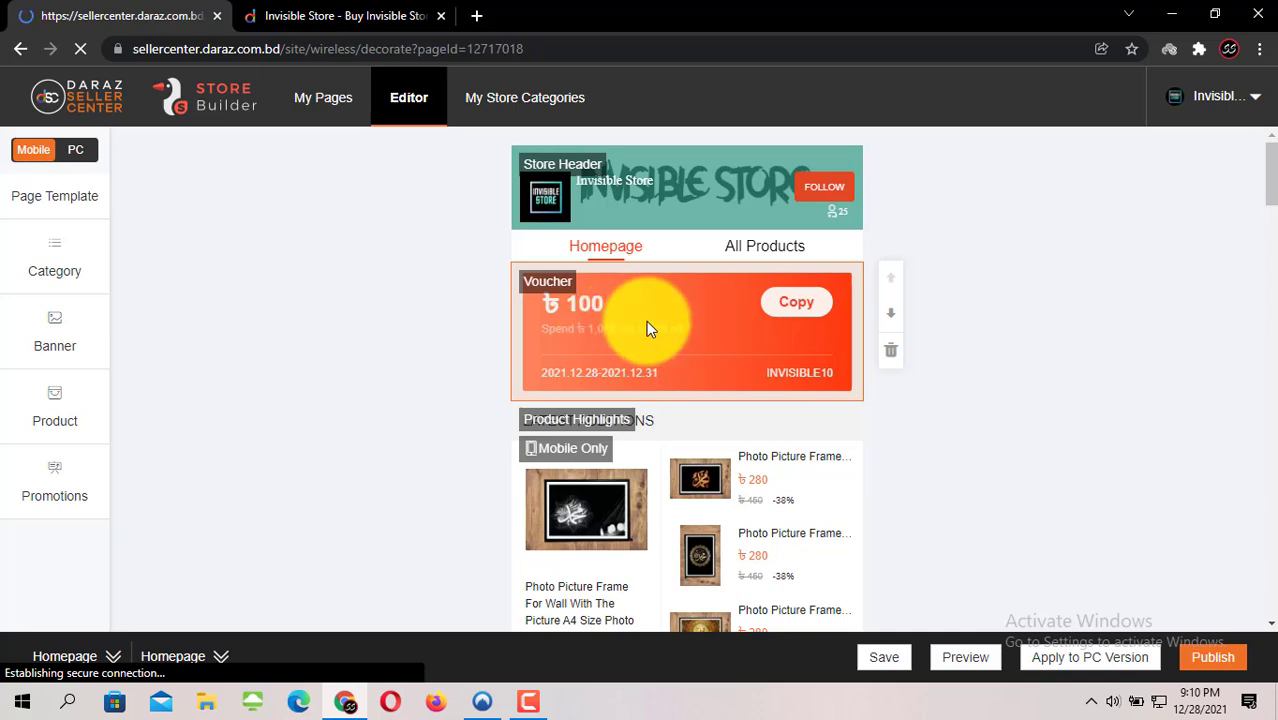
Glance at the store's public product listing and return to the Store Builder editor.
click(390, 15)
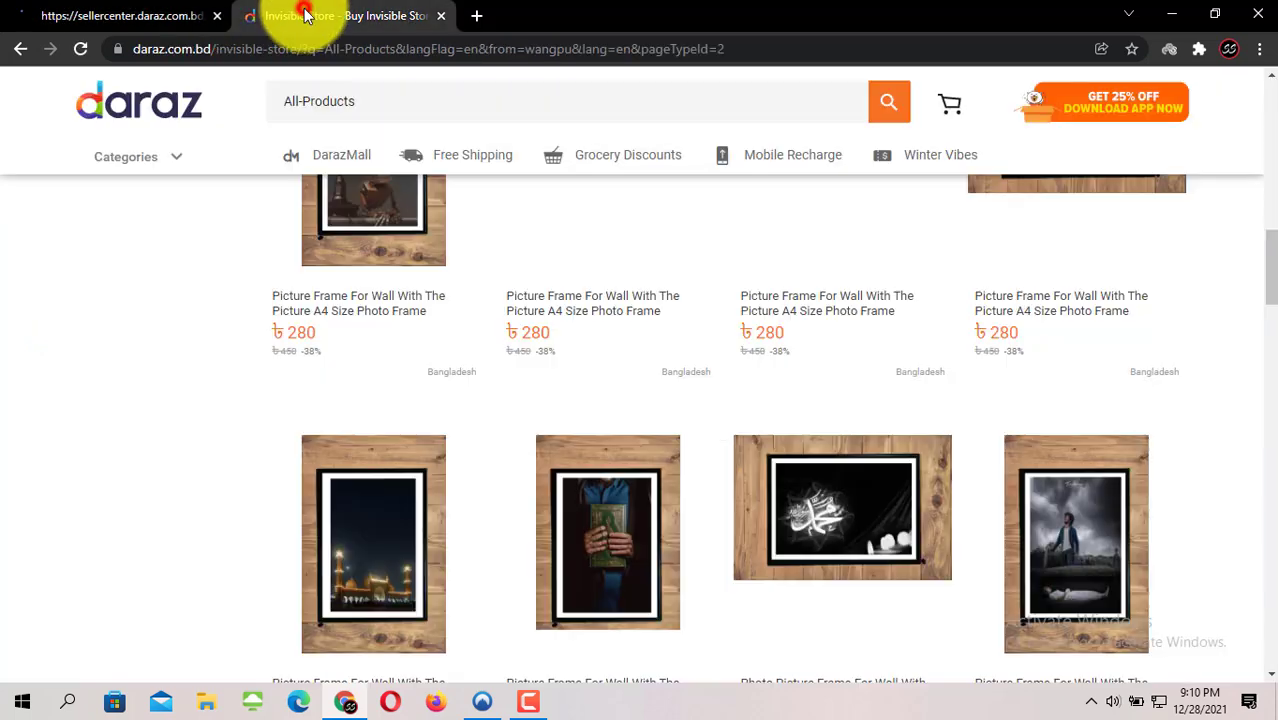
scroll(557, 310, up, 2)
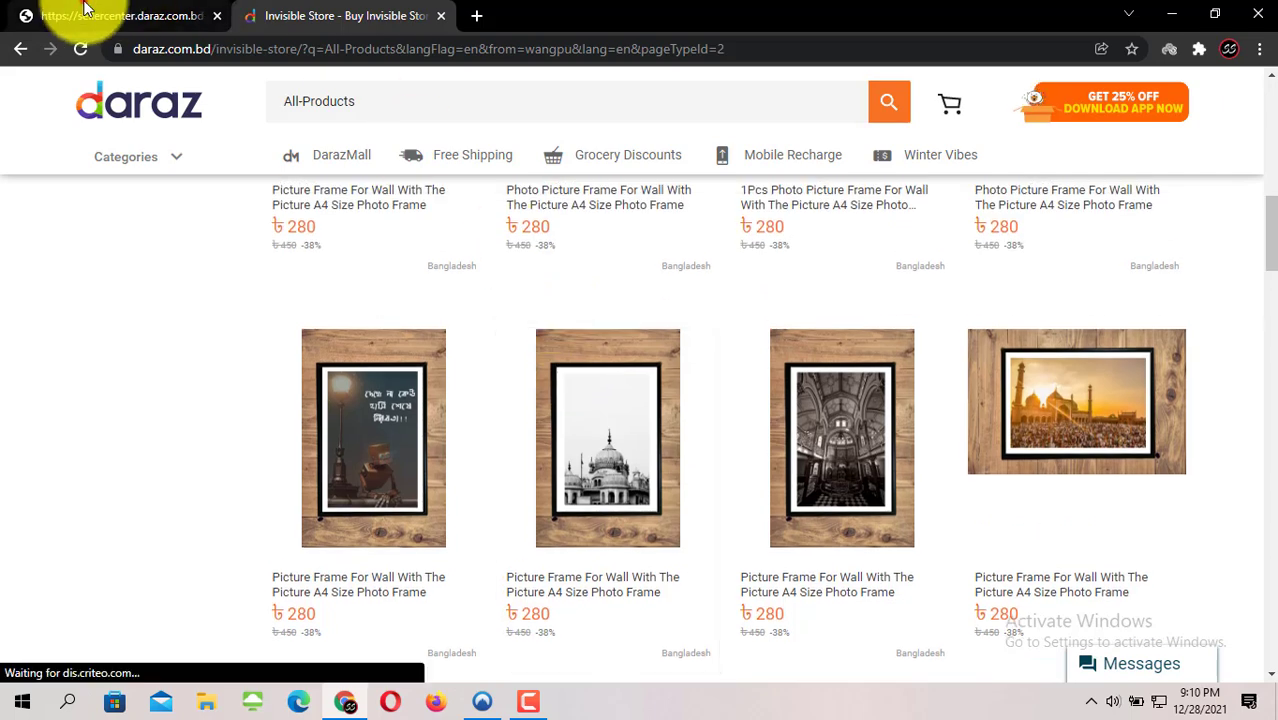
click(60, 15)
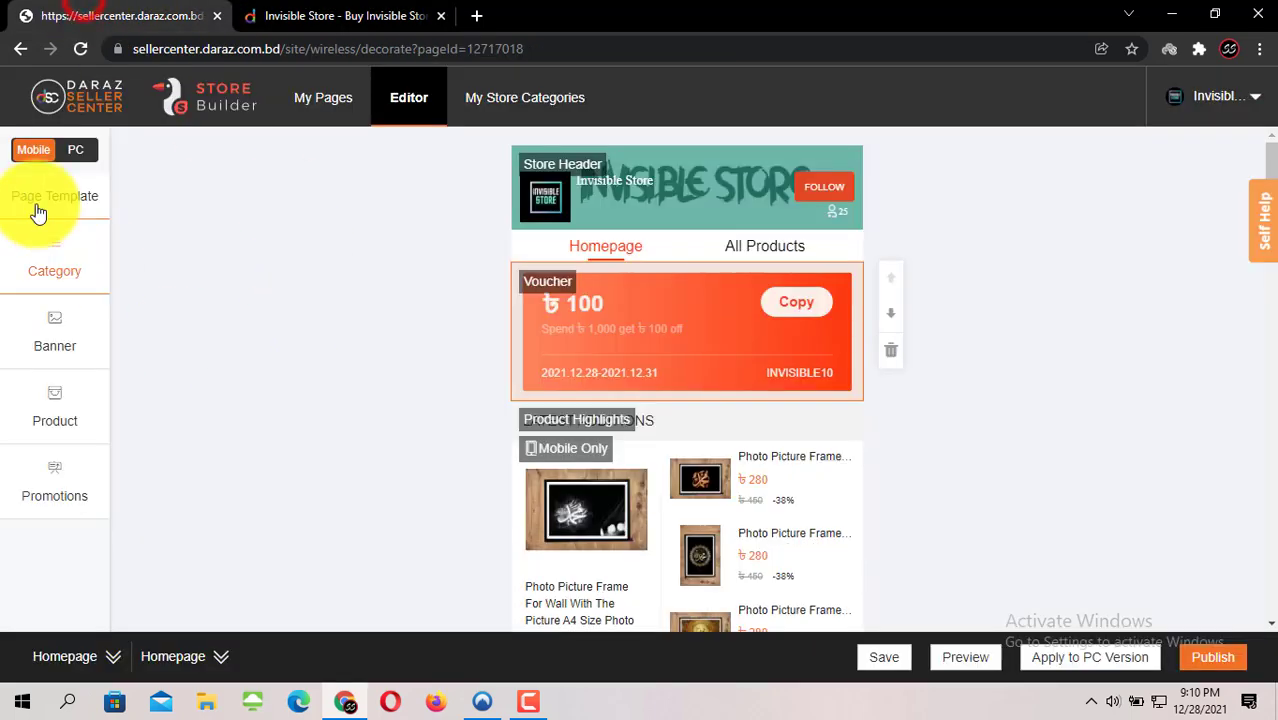
Switch the store editor to the PC version and place a Voucher module between the store header and the 5 Images Banner.
click(76, 155)
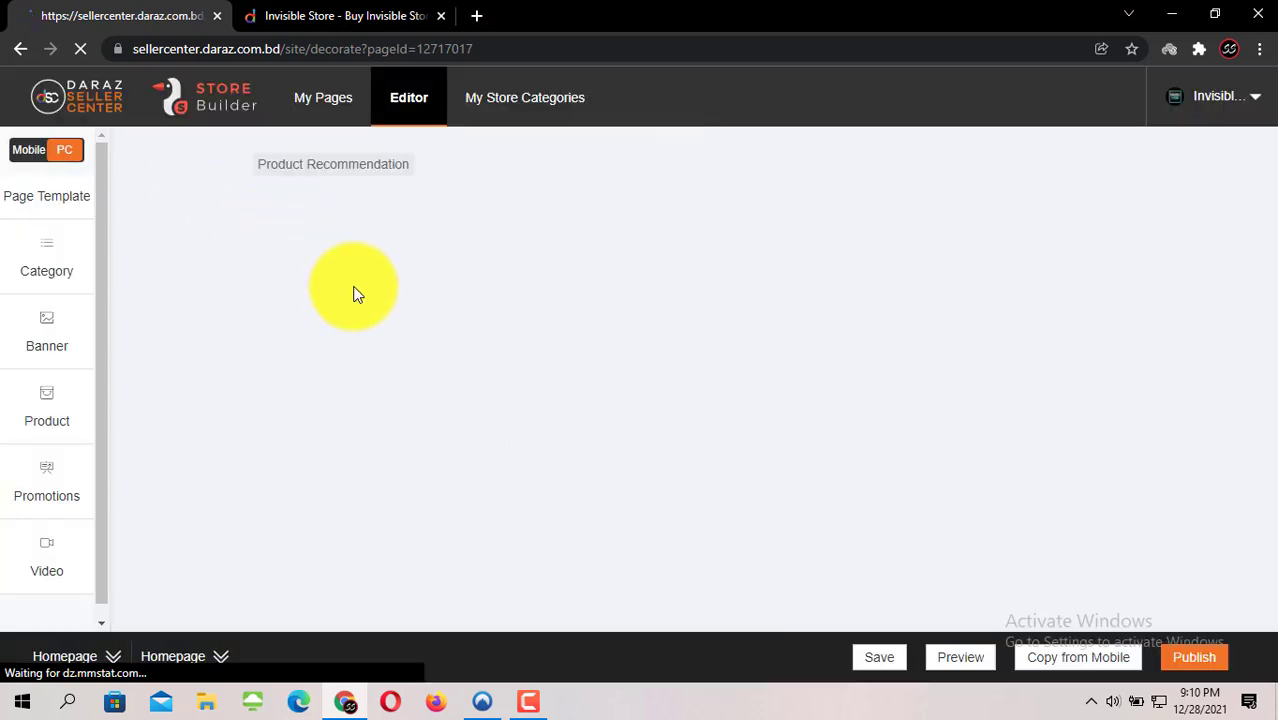
click(47, 480)
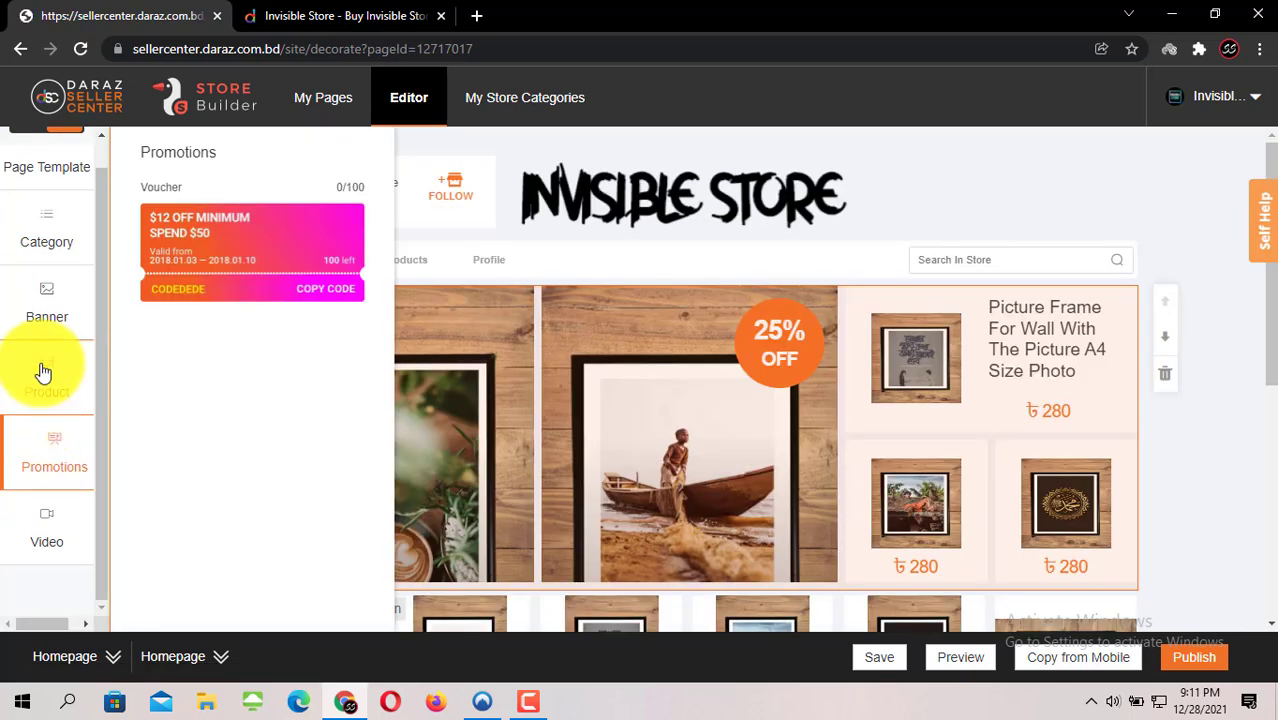
click(47, 462)
click(45, 458)
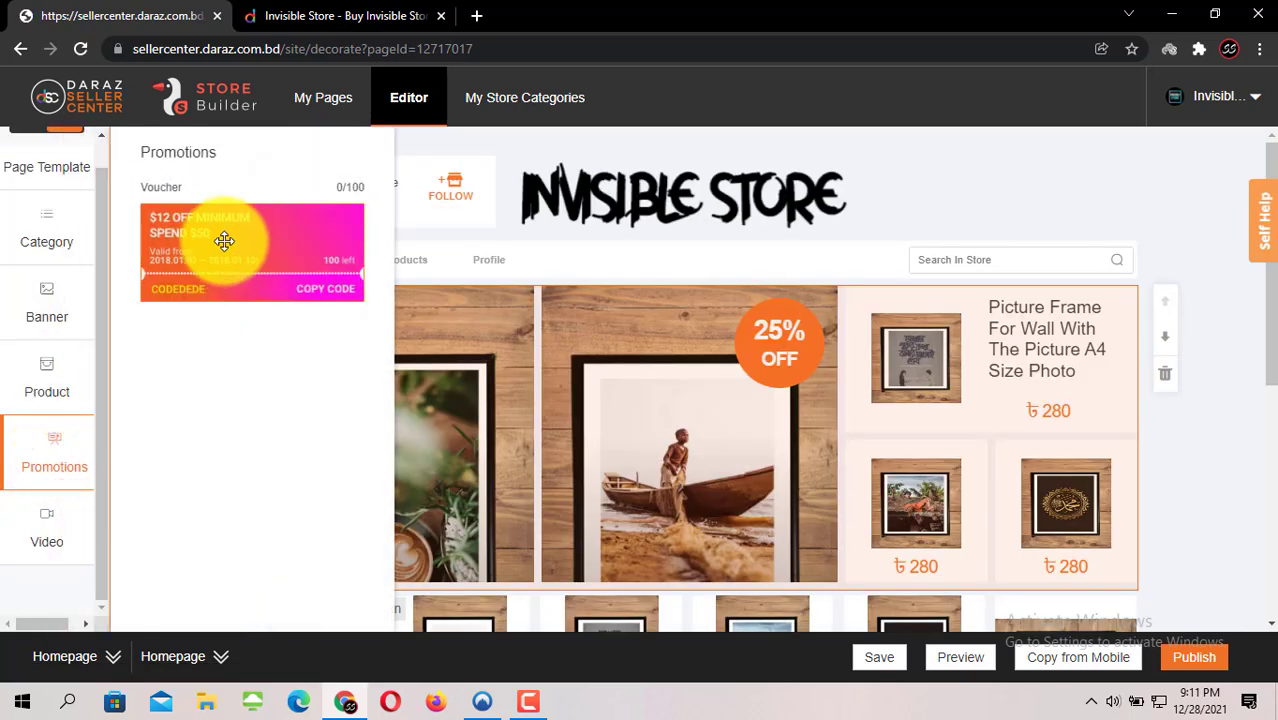
drag(242, 252, 650, 314)
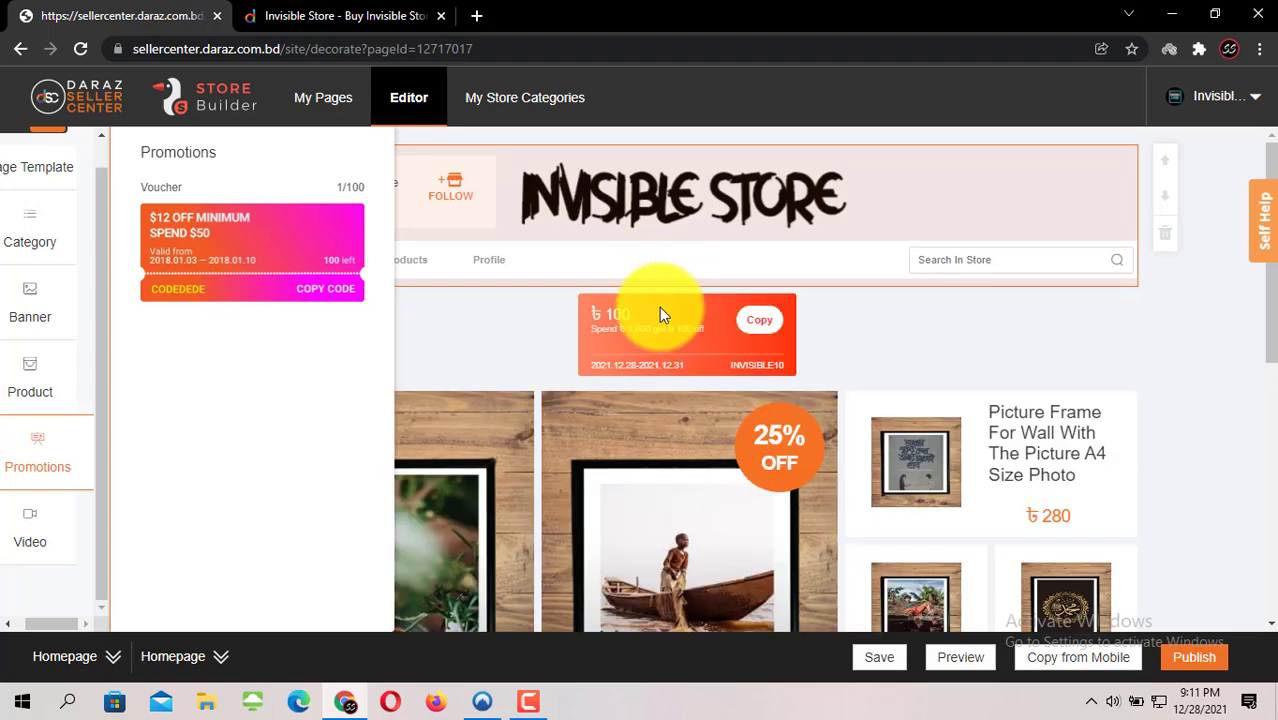
scroll(446, 346, down, 1)
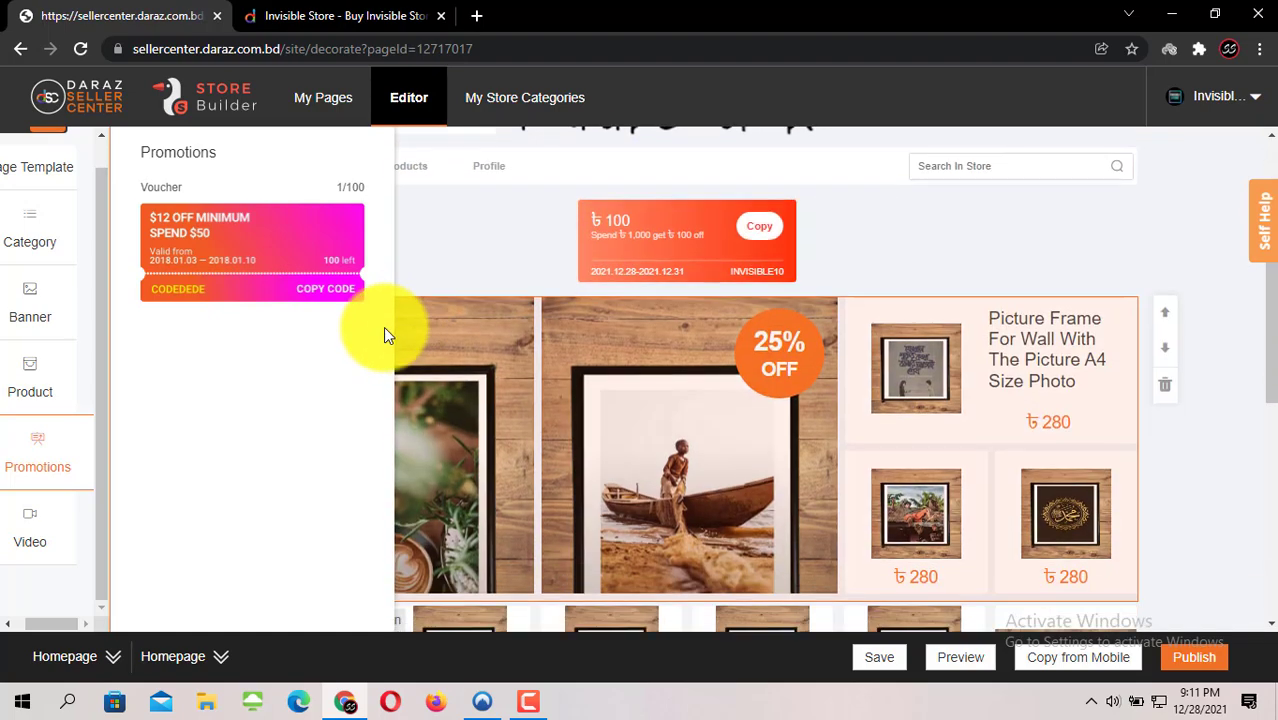
click(1205, 360)
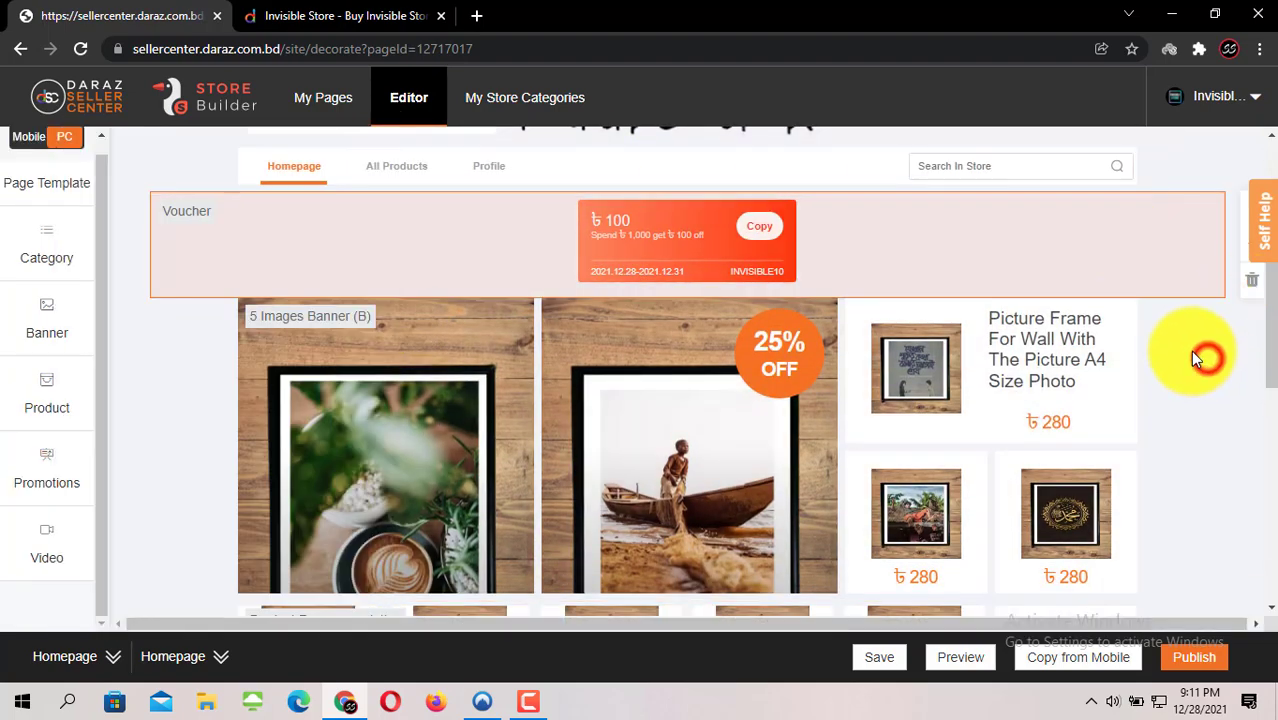
Look over the PC homepage layout, publish both its mobile and desktop versions, and dismiss the publish notice.
scroll(163, 391, up, 1)
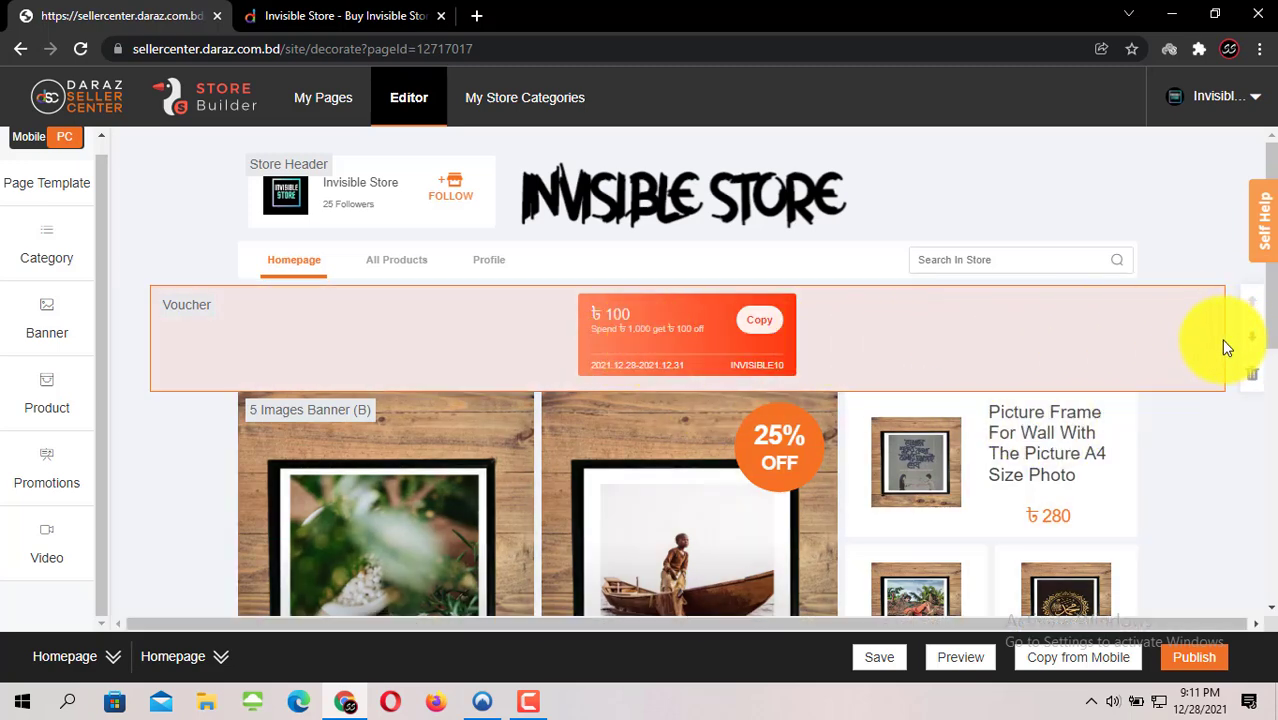
scroll(1066, 533, down, 2)
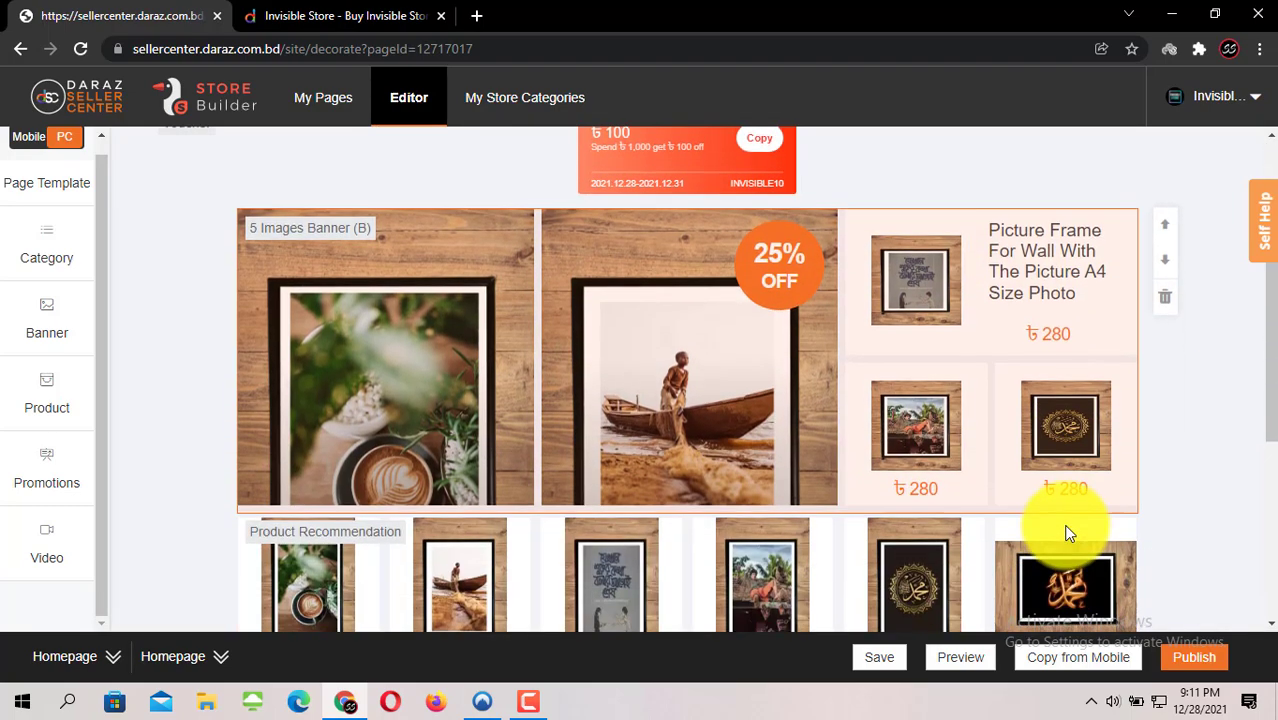
click(1185, 658)
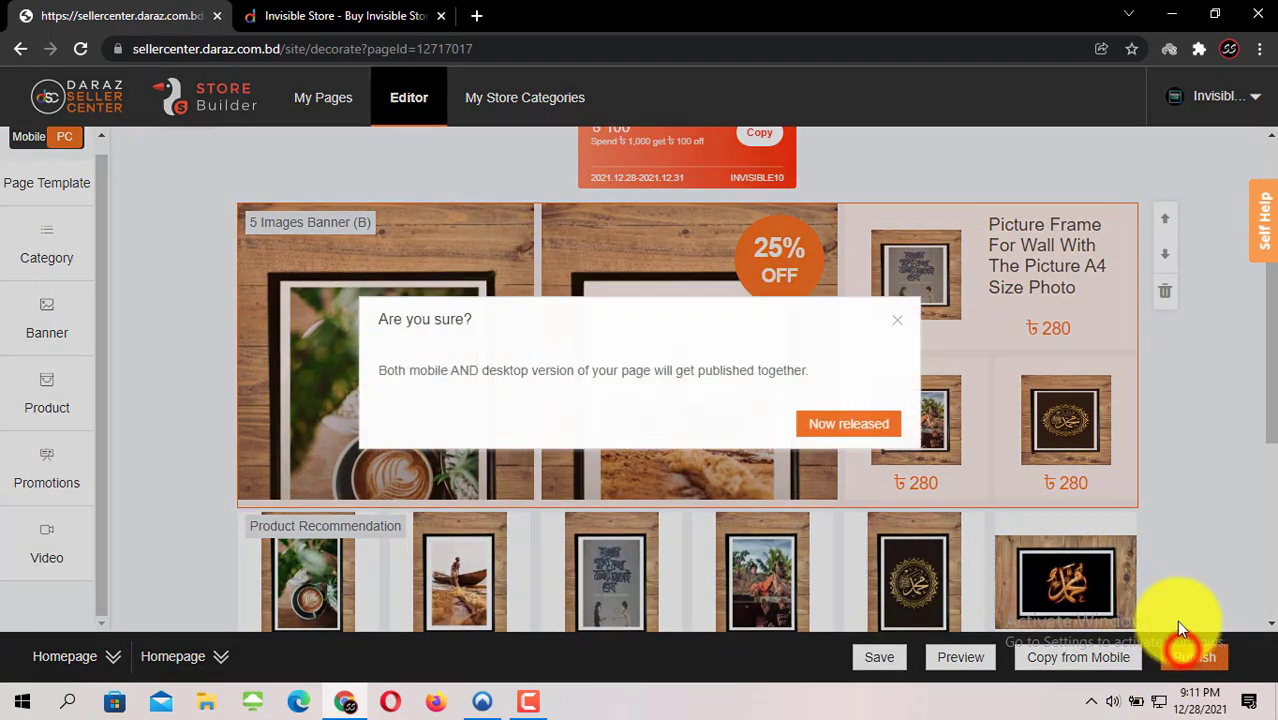
click(836, 428)
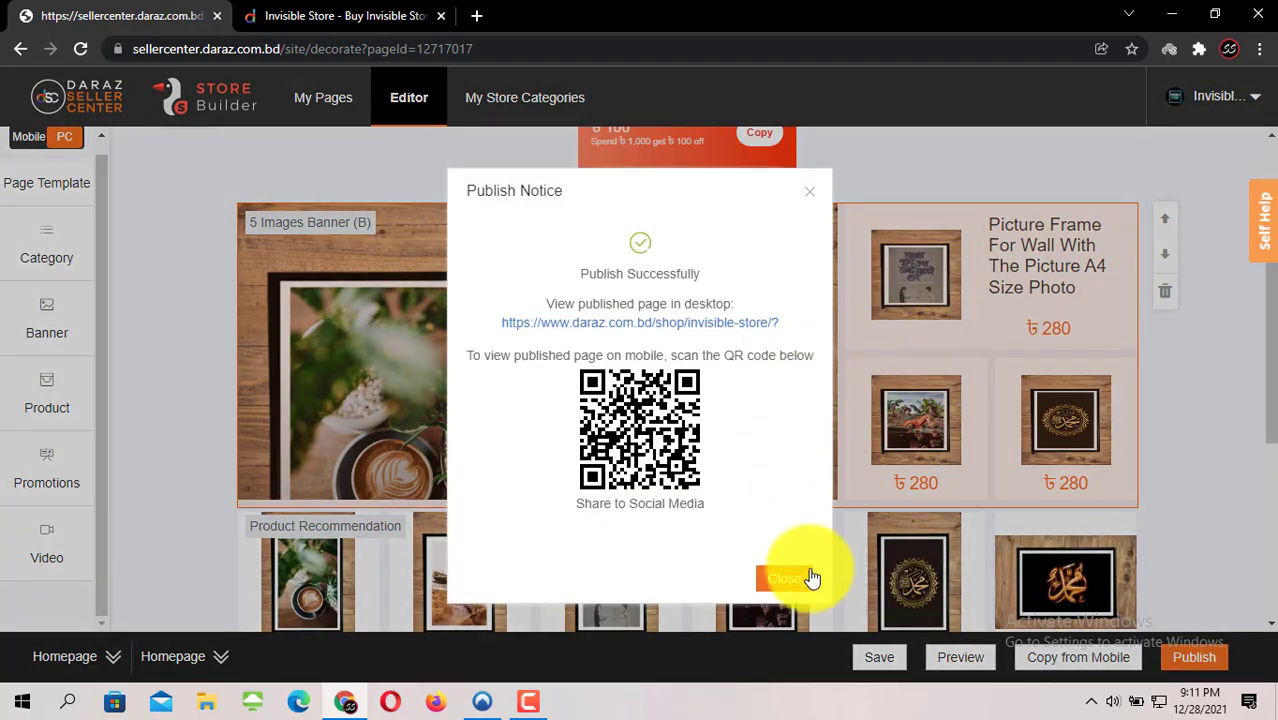
click(810, 578)
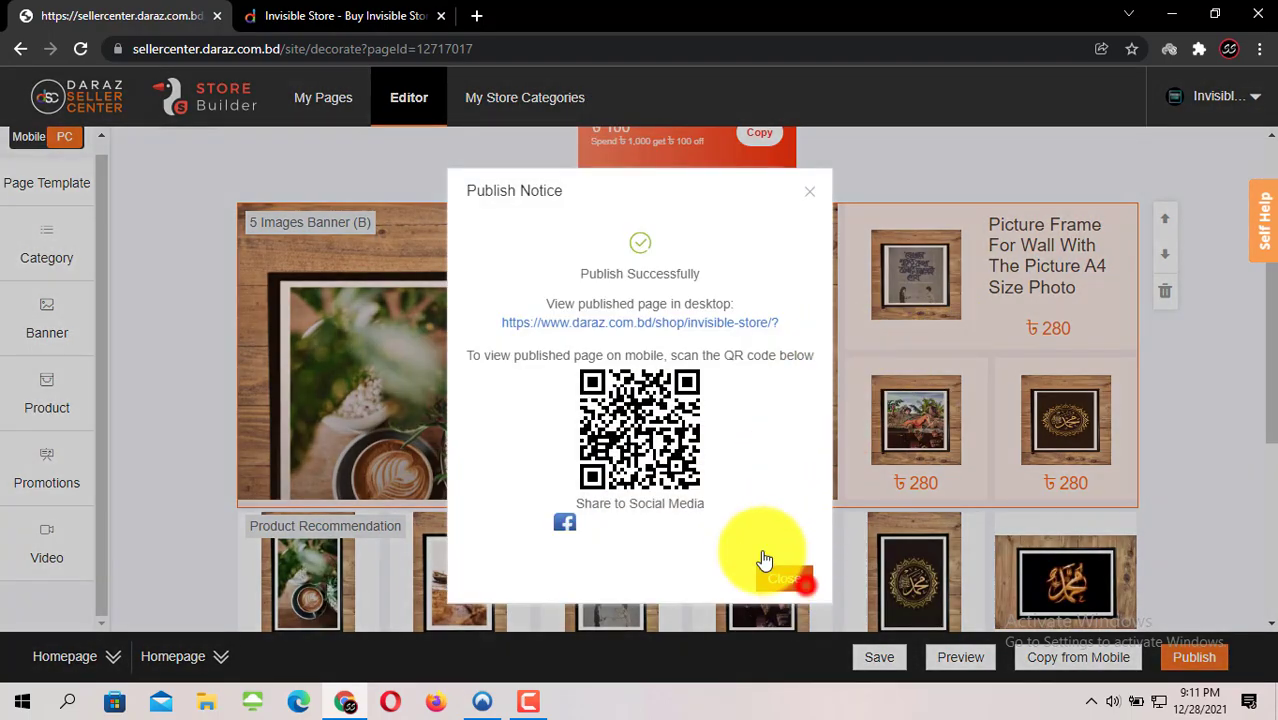
Open the live store homepage from the public product listing and copy the code of the voucher shown there.
click(275, 18)
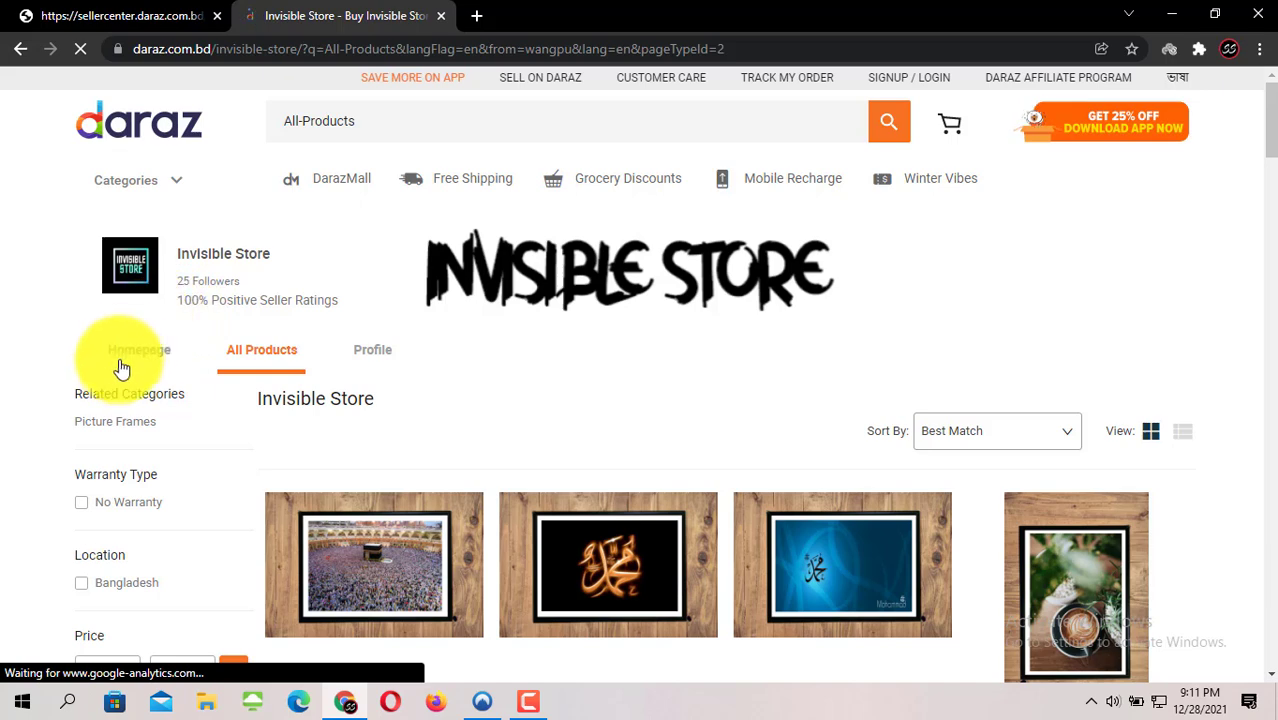
click(123, 354)
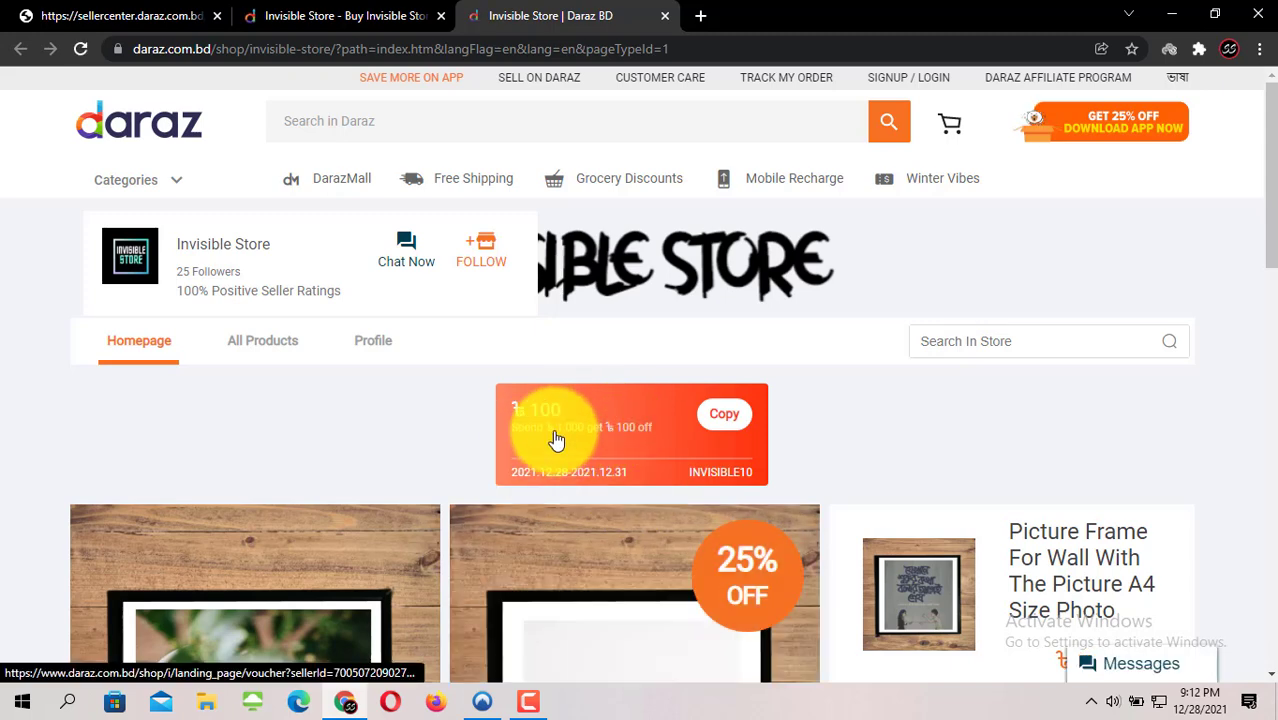
click(724, 413)
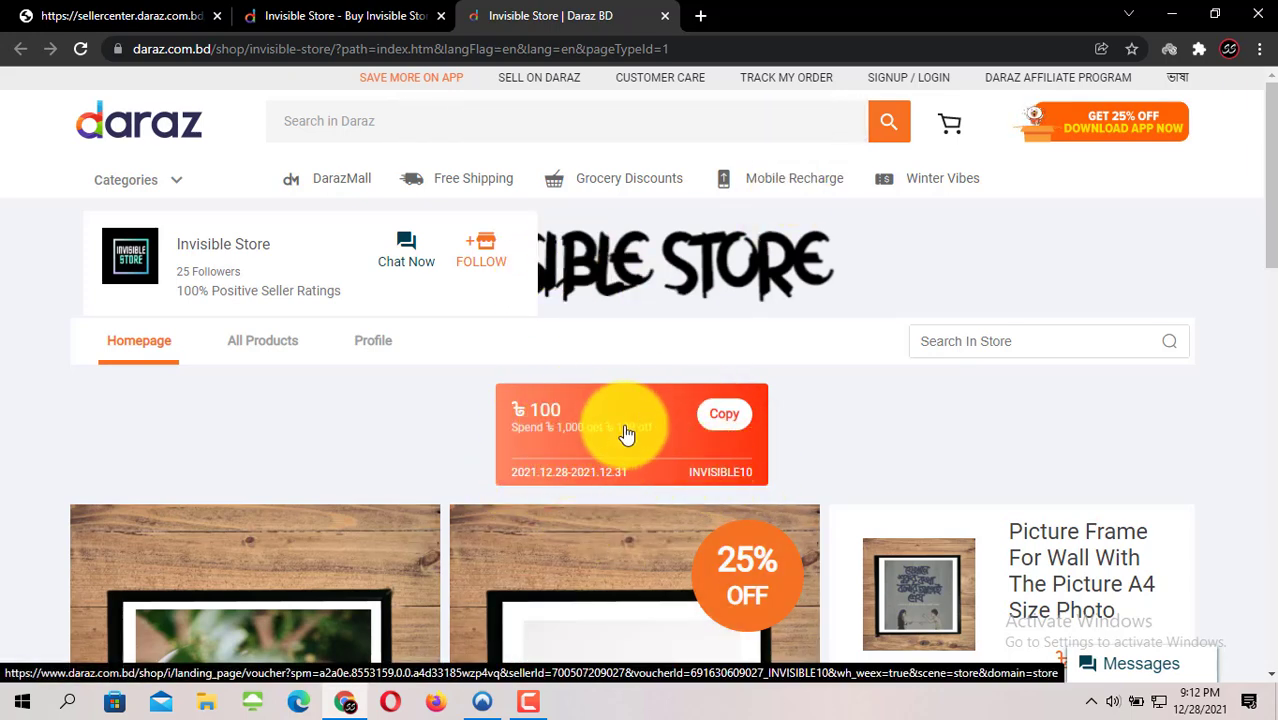
Review the voucher's placement on the PC homepage in Store Builder and return to the store's public product listing.
click(70, 18)
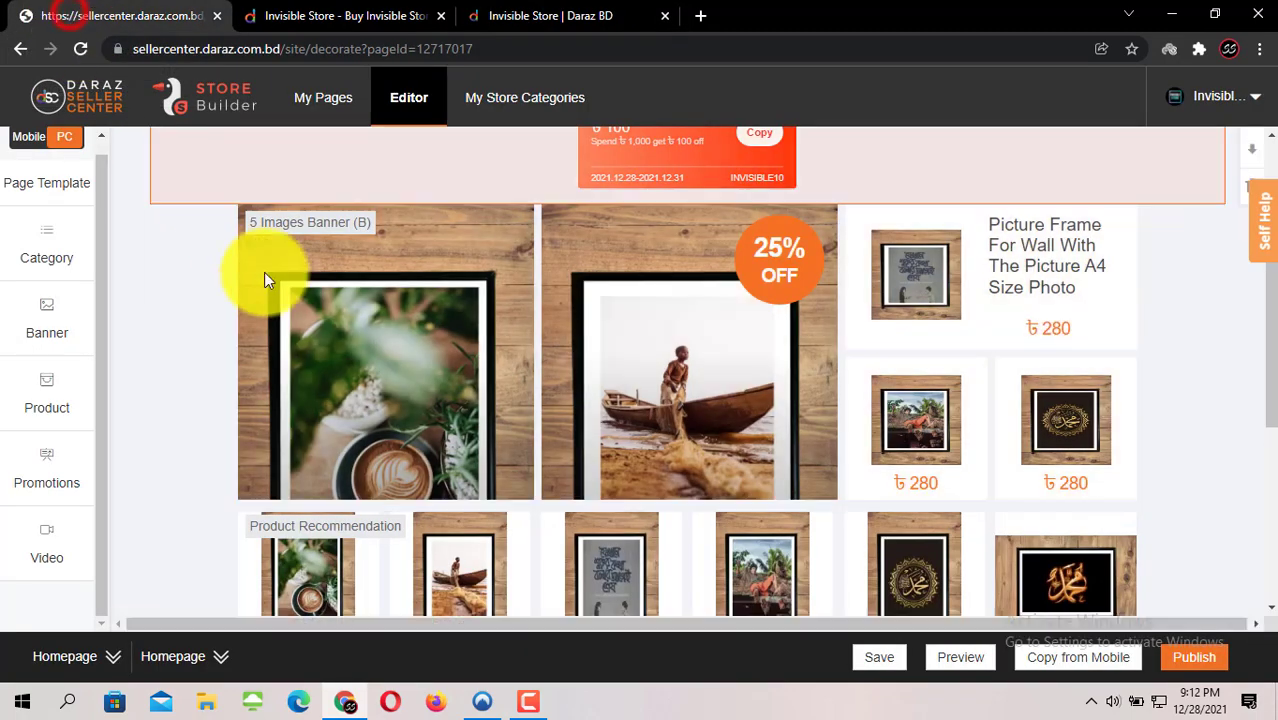
scroll(264, 274, up, 2)
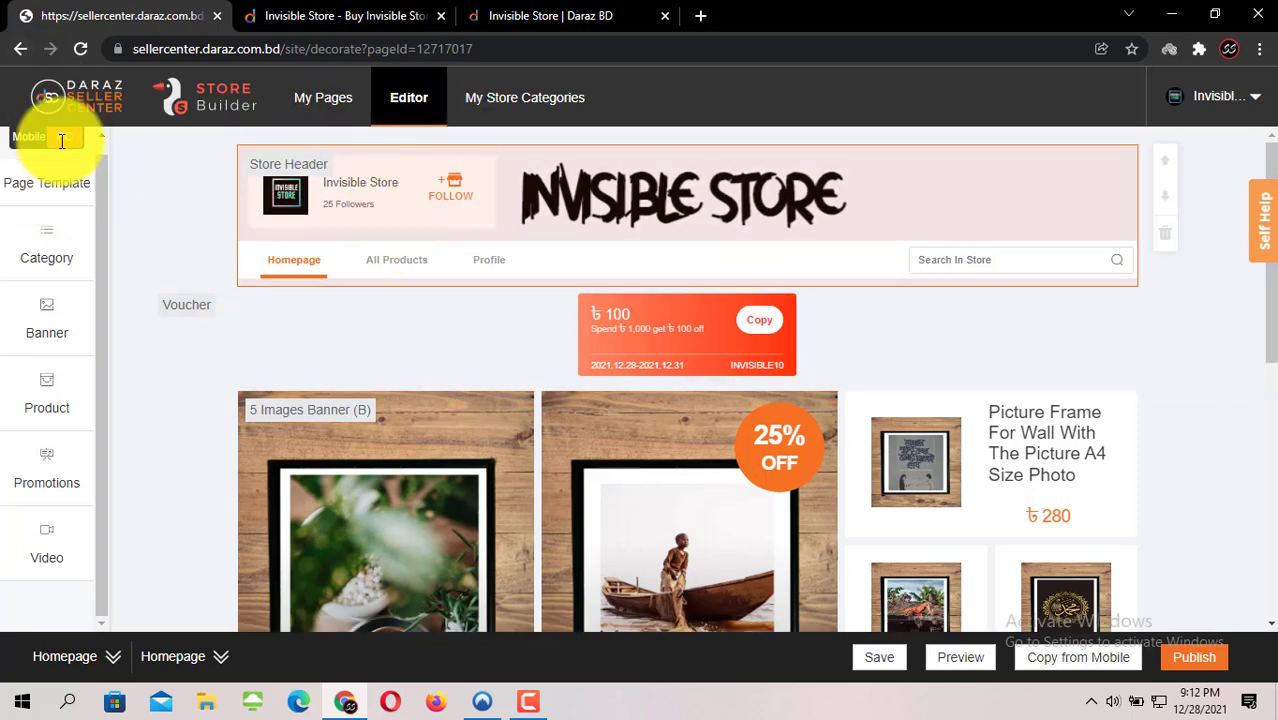
scroll(60, 143, up, 1)
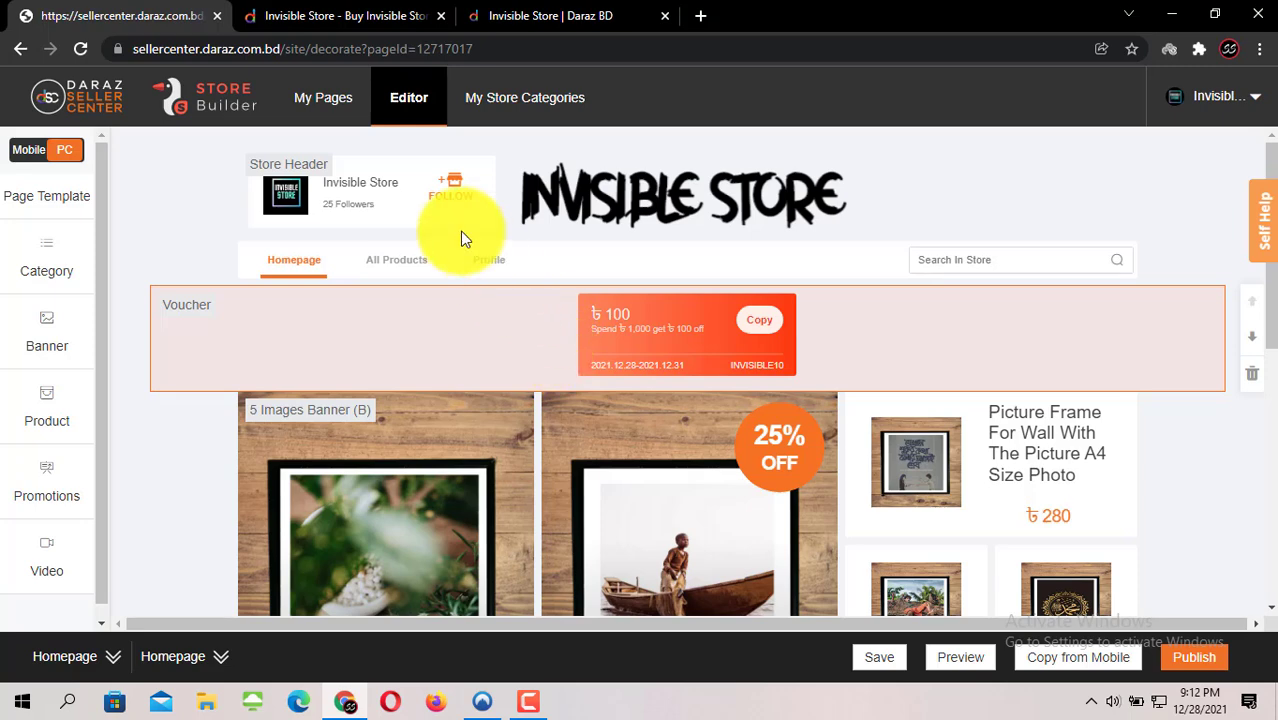
click(300, 16)
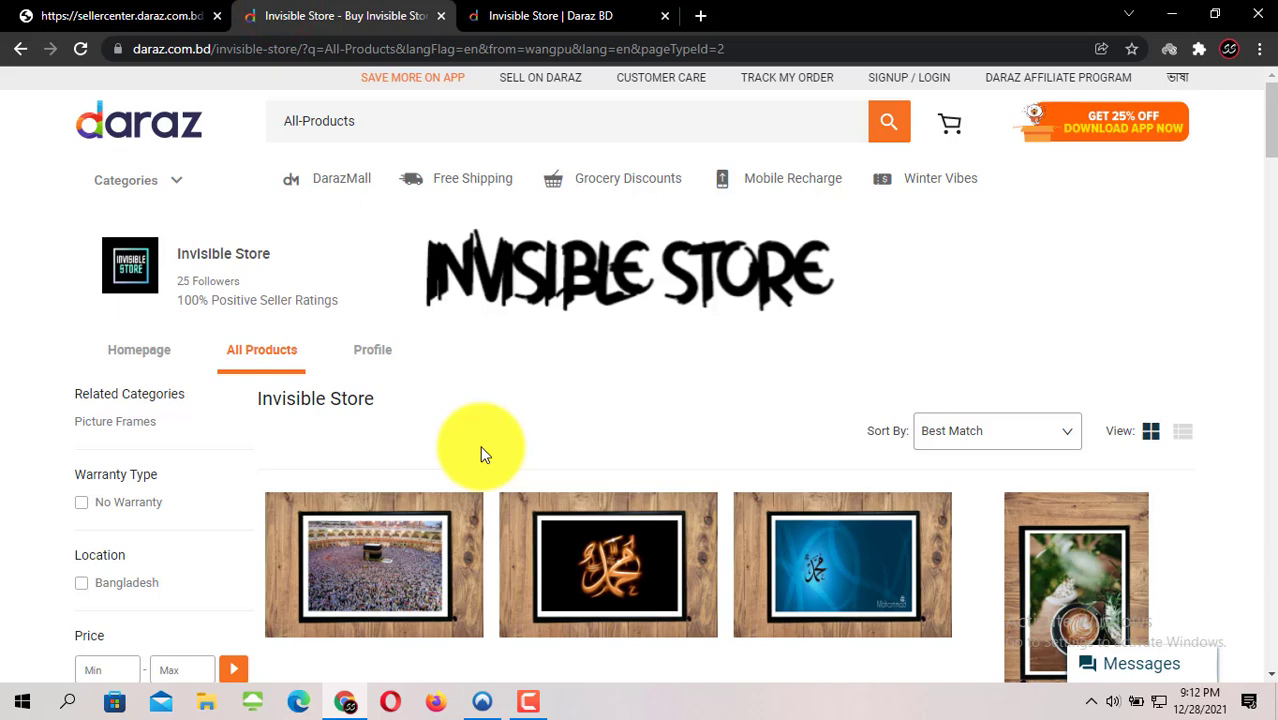